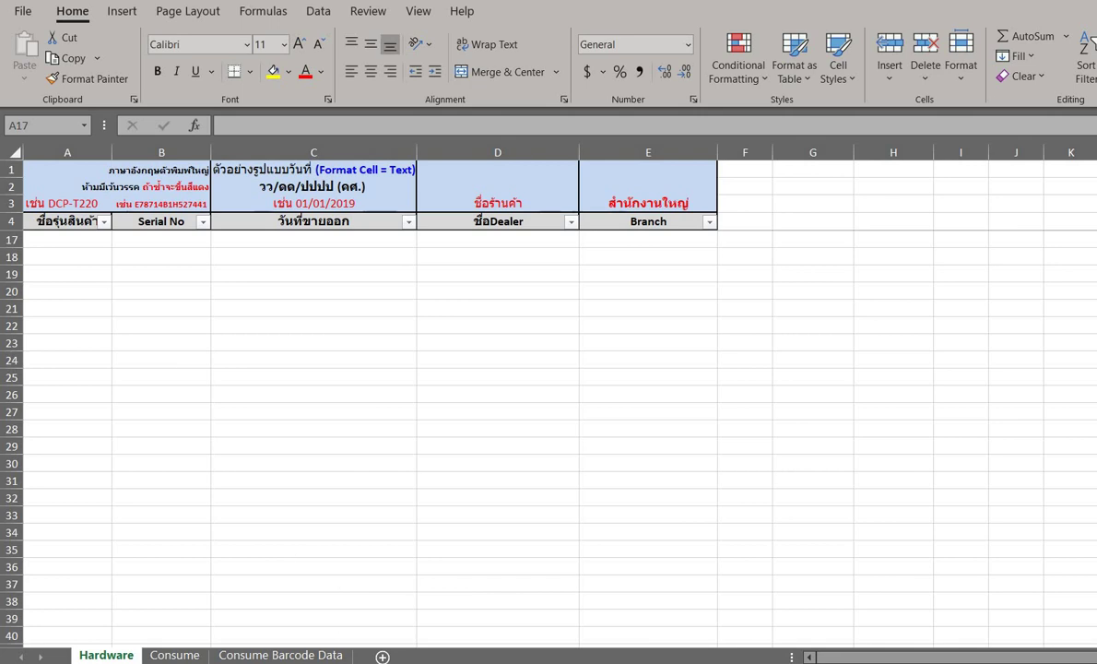
# Switch to the Brother Monthly Report 2021 workbook and copy the model names in B3:B26 of the HW sheet
pyautogui.moveTo(548, 663)
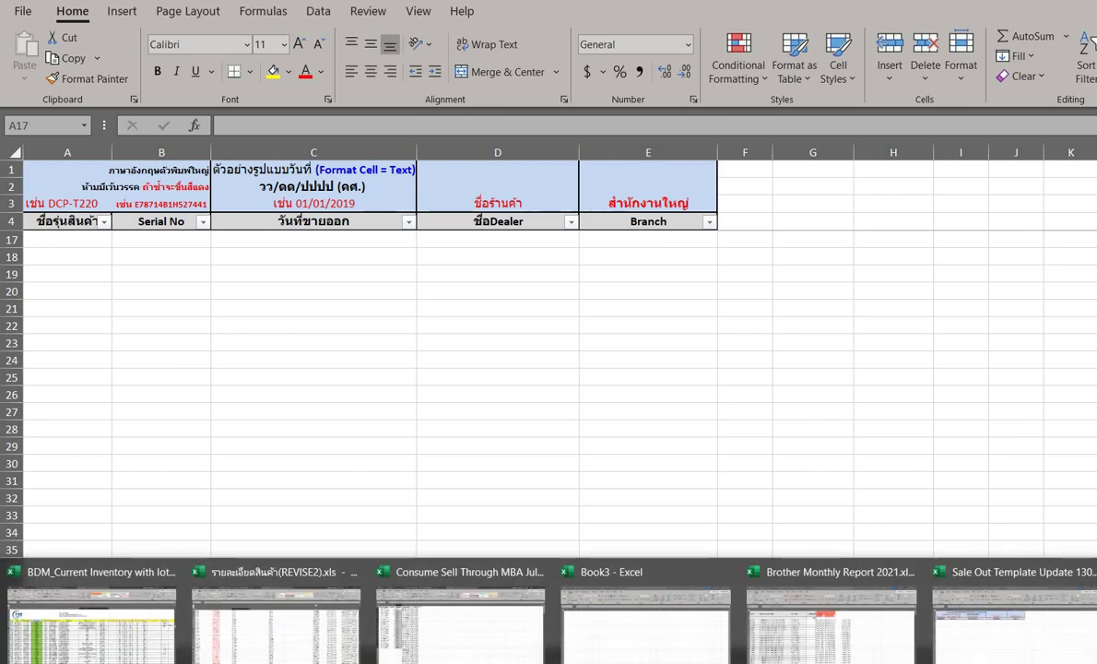
pyautogui.click(858, 633)
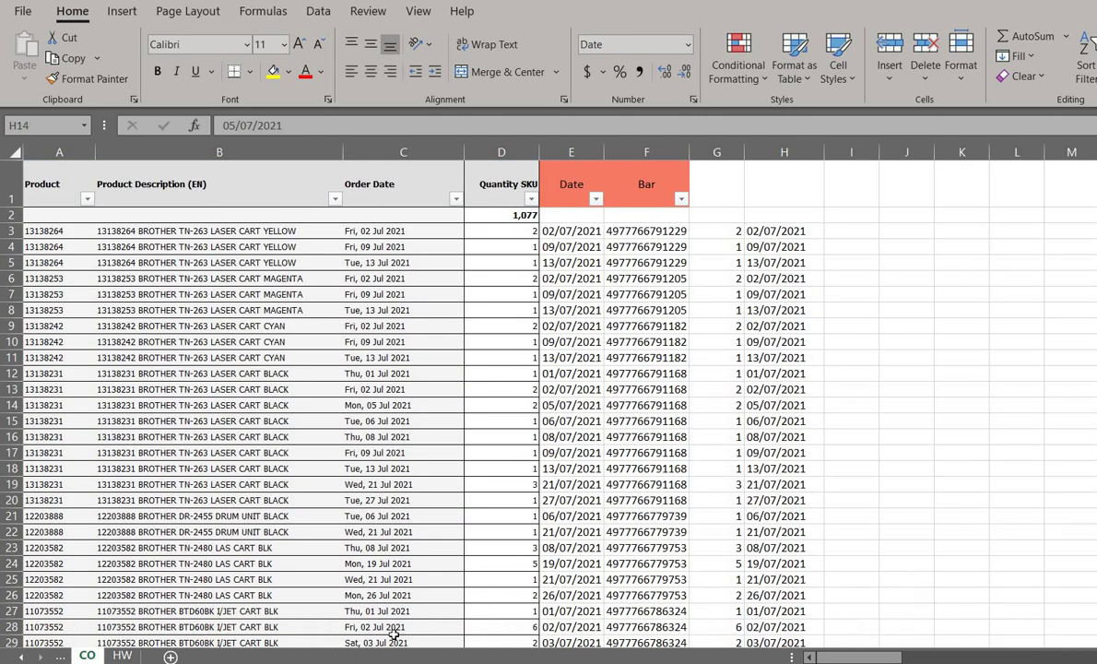
pyautogui.hotkey('ctrl', 'pagedown')
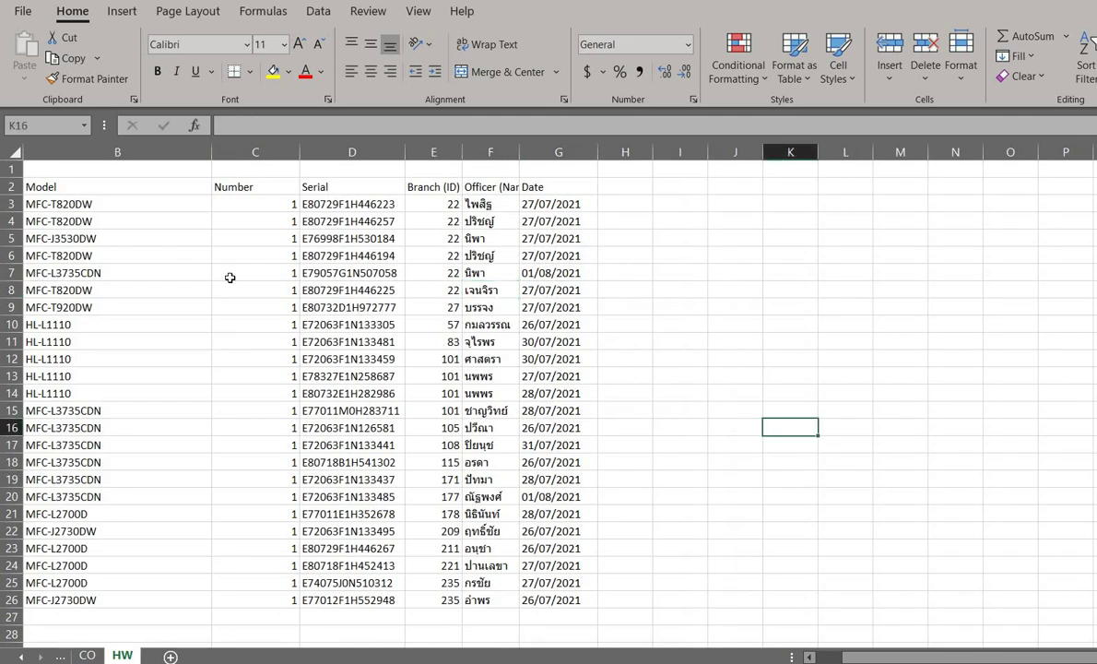
pyautogui.moveTo(81, 199); pyautogui.dragTo(78, 277)
pyautogui.moveTo(61, 495); pyautogui.dragTo(41, 602)
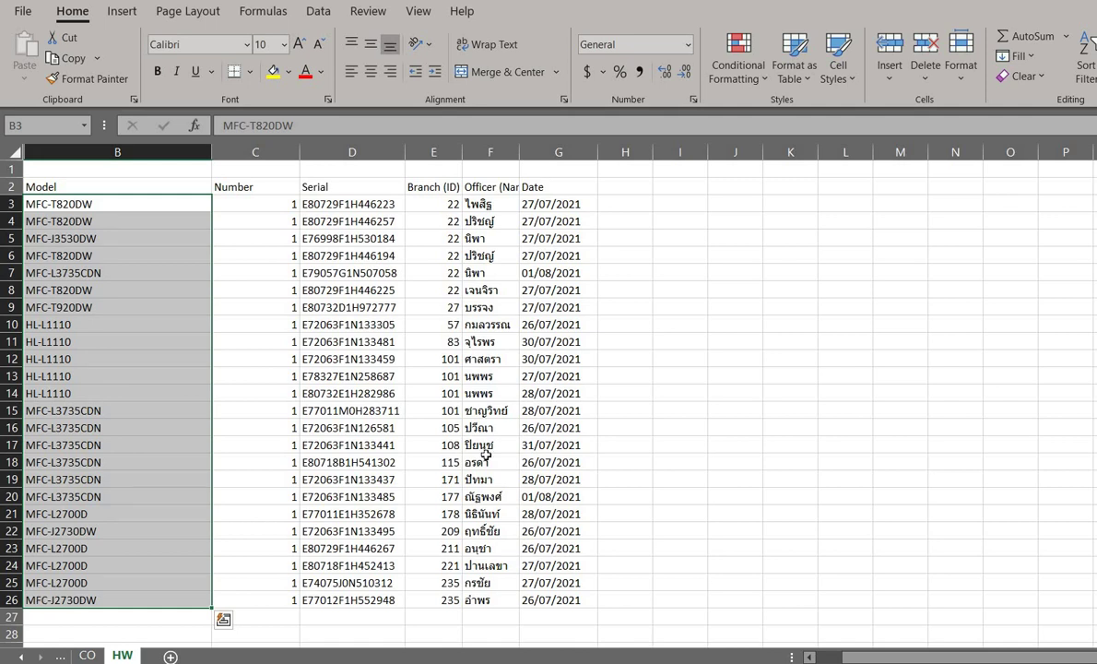
pyautogui.hotkey('ctrl', 'c')
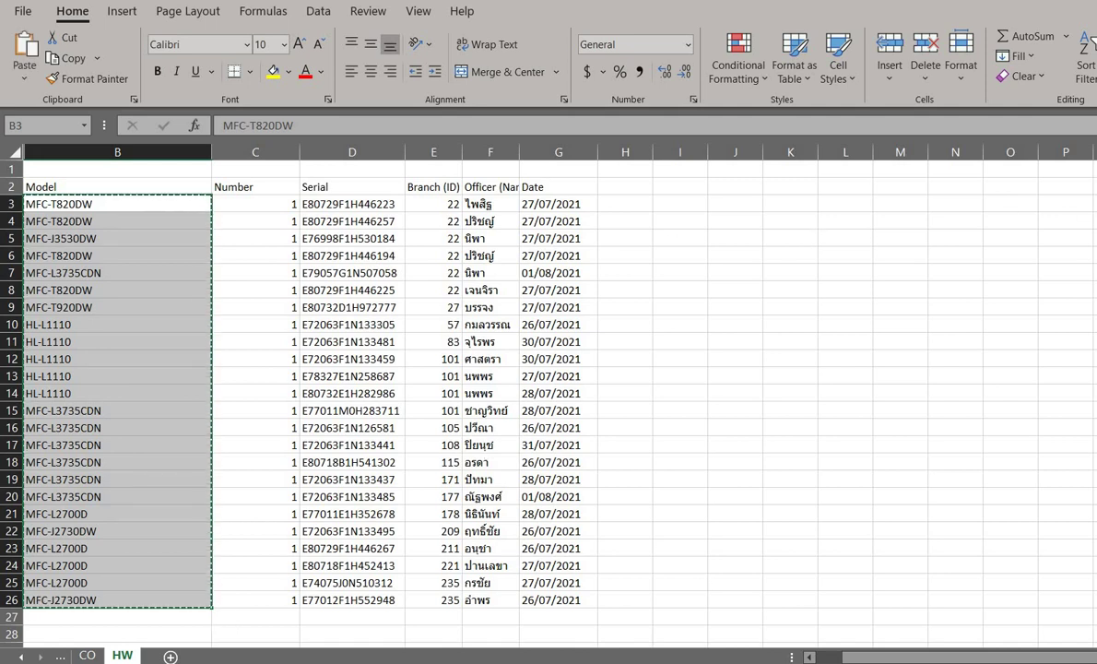
pyautogui.click(1096, 204)
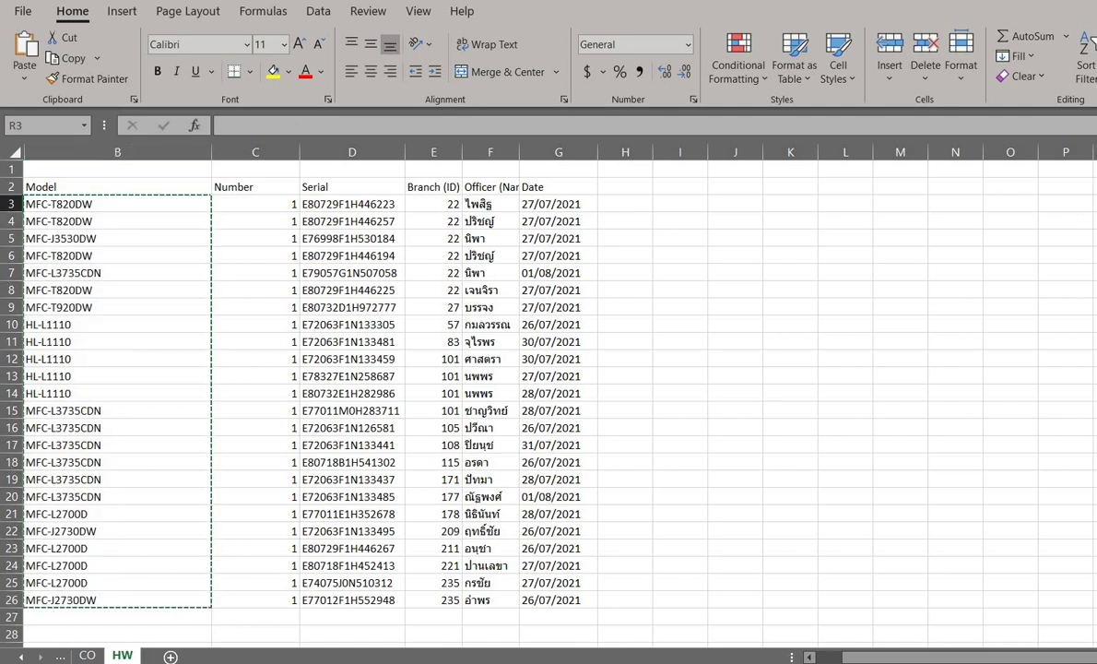
# Switch to the Sale Out Template Update workbook and paste the copied model names into the Hardware sheet starting at A17
pyautogui.moveTo(631, 646)
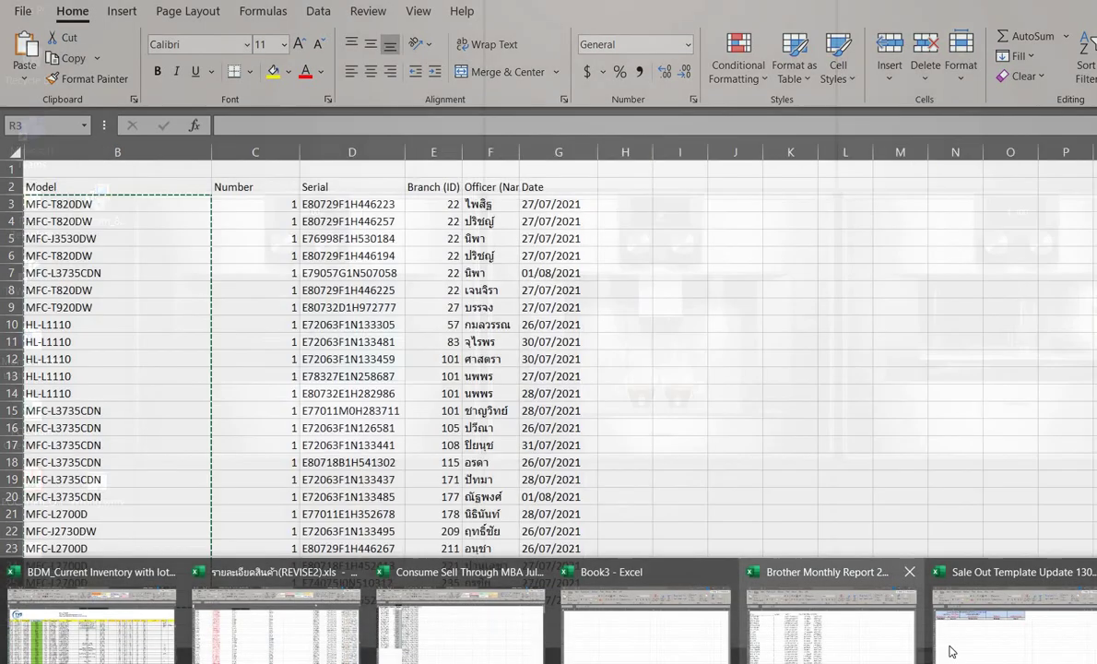
pyautogui.click(945, 651)
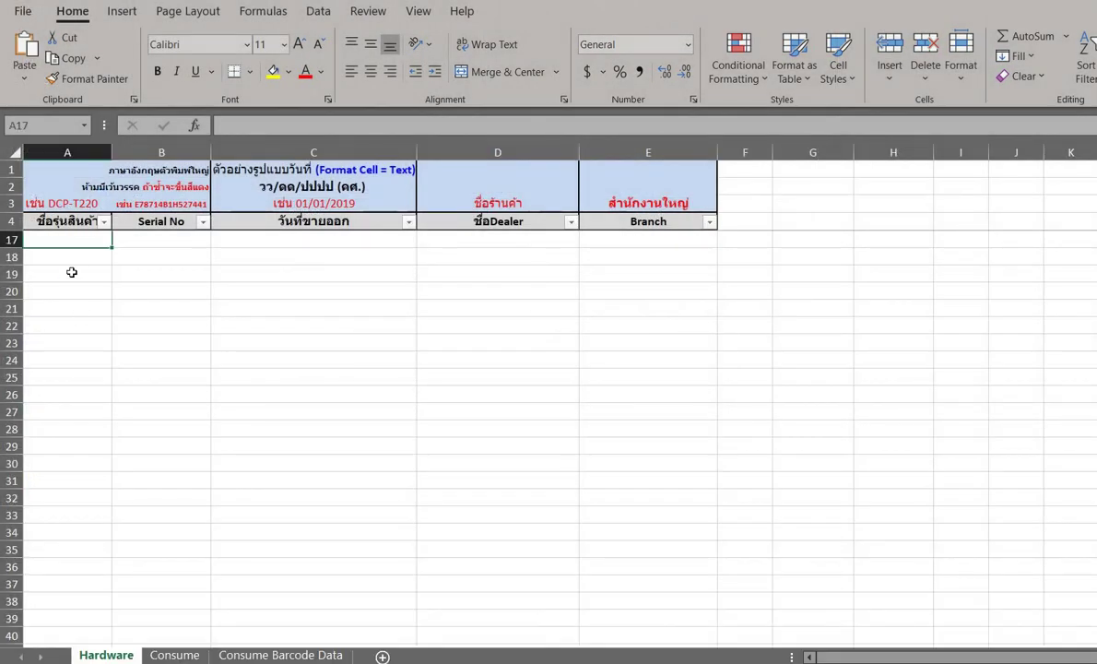
pyautogui.hotkey('ctrl', 'v')
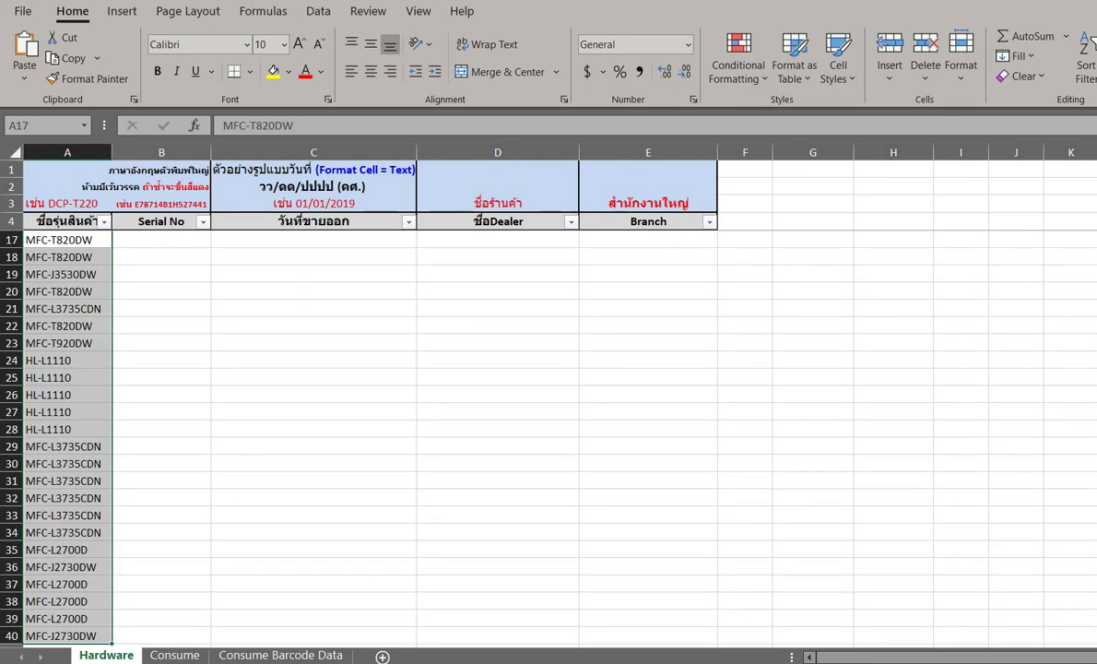
pyautogui.scroll(-1, 423, 409)
pyautogui.click(277, 327)
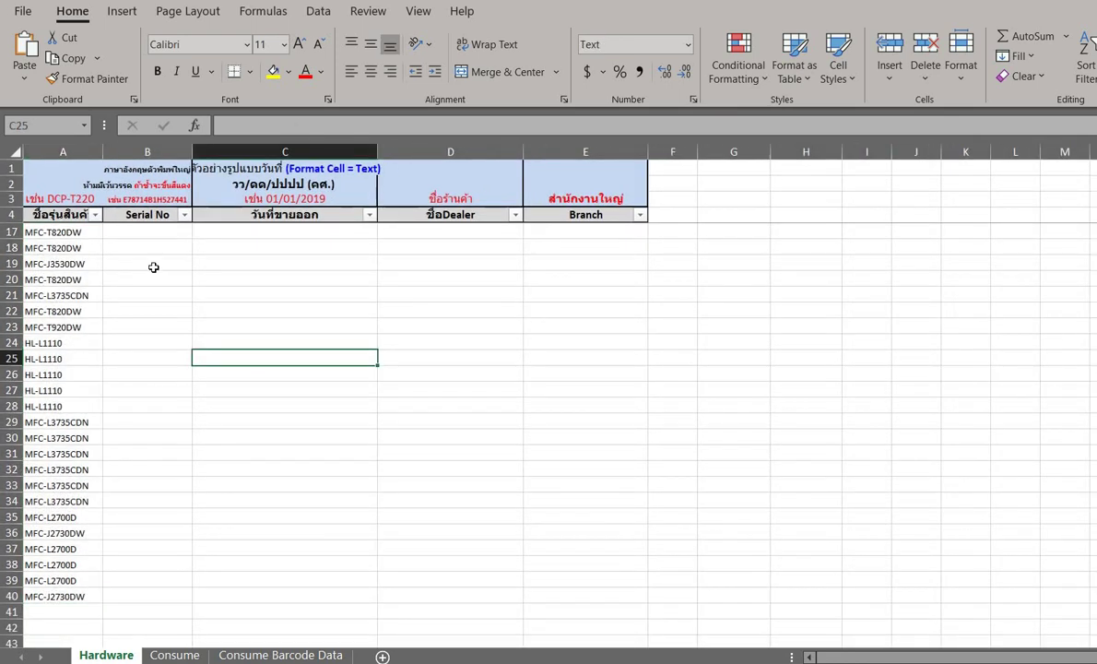
# Return to the Brother Monthly Report 2021 workbook and copy the serial numbers in D3:D26 of the HW sheet
pyautogui.click(147, 264)
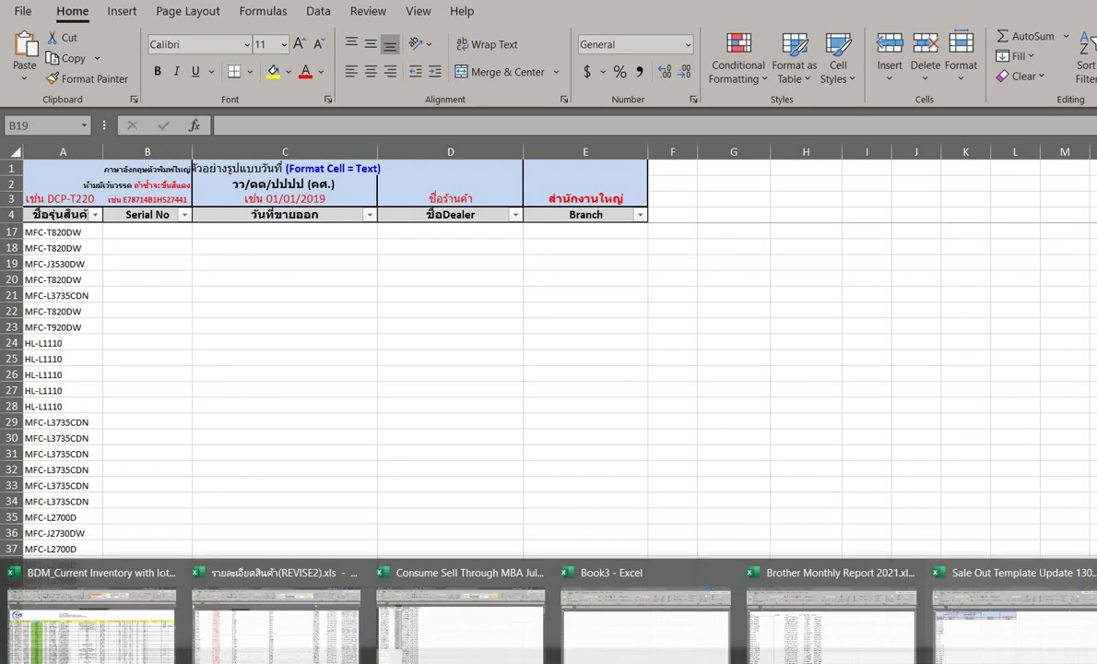
pyautogui.click(797, 603)
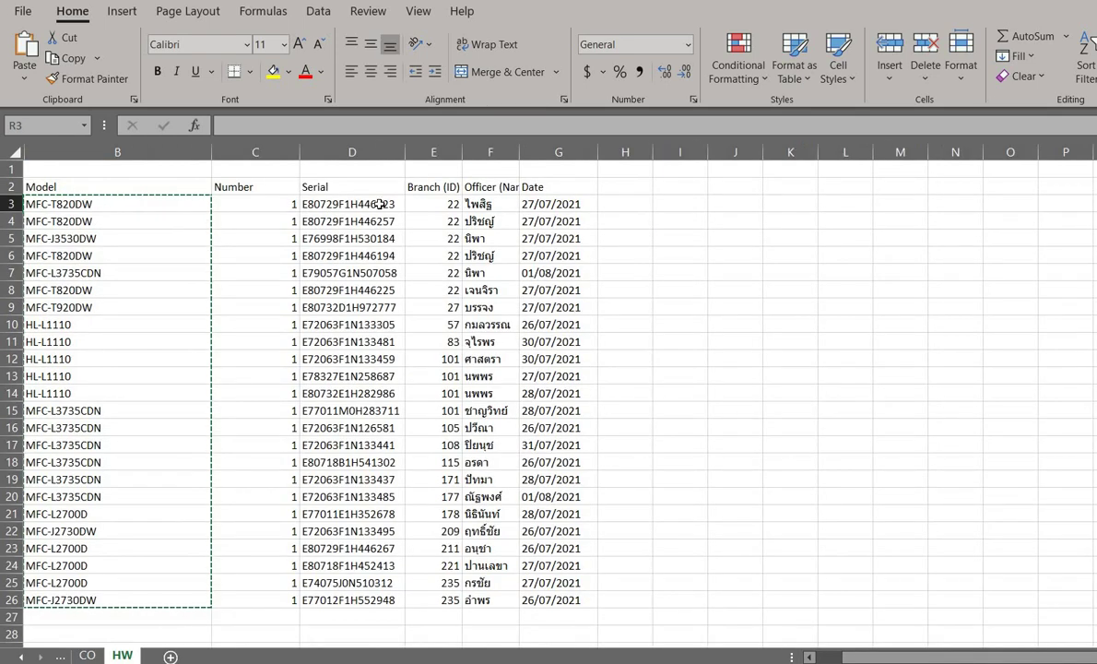
pyautogui.moveTo(351, 203); pyautogui.dragTo(330, 602)
pyautogui.rightClick(346, 264)
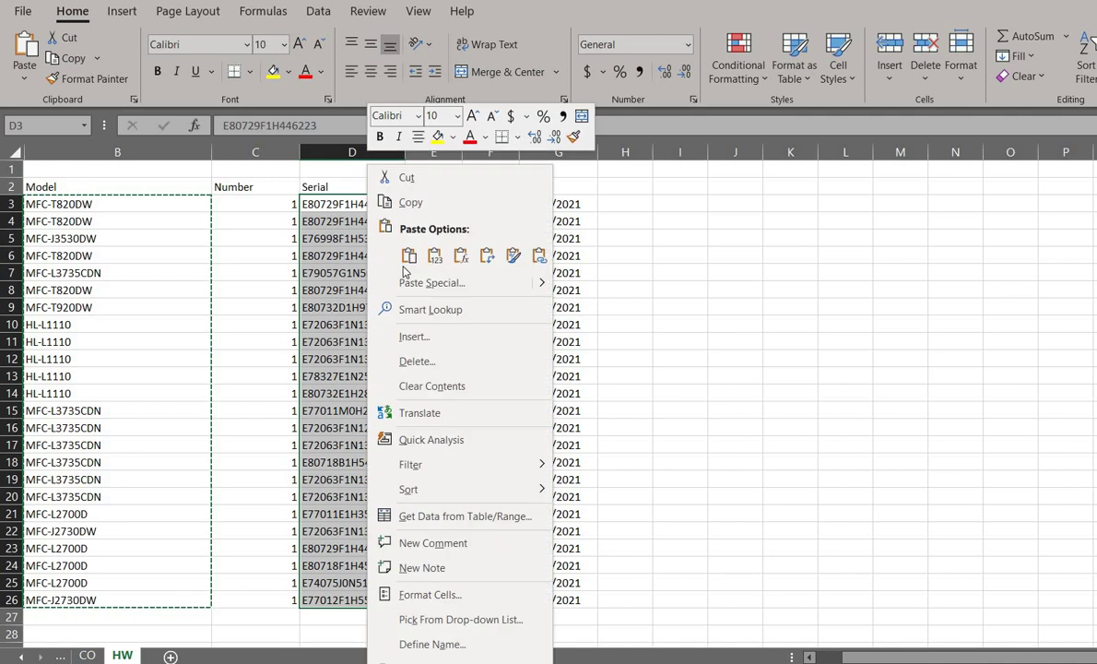
pyautogui.click(419, 204)
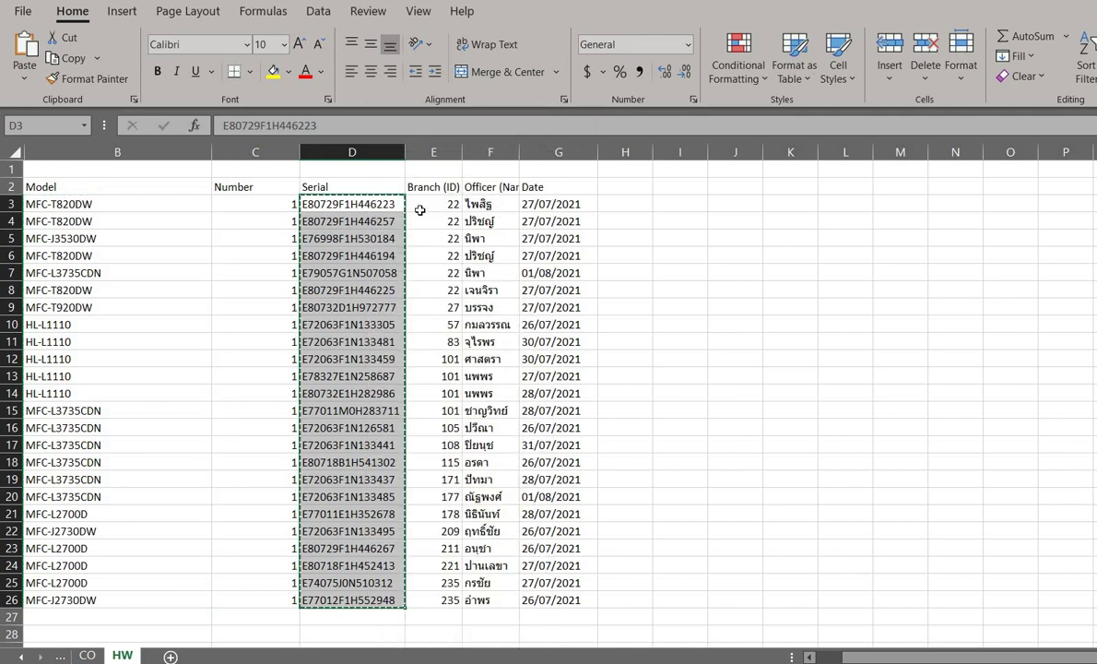
pyautogui.rightClick(397, 238)
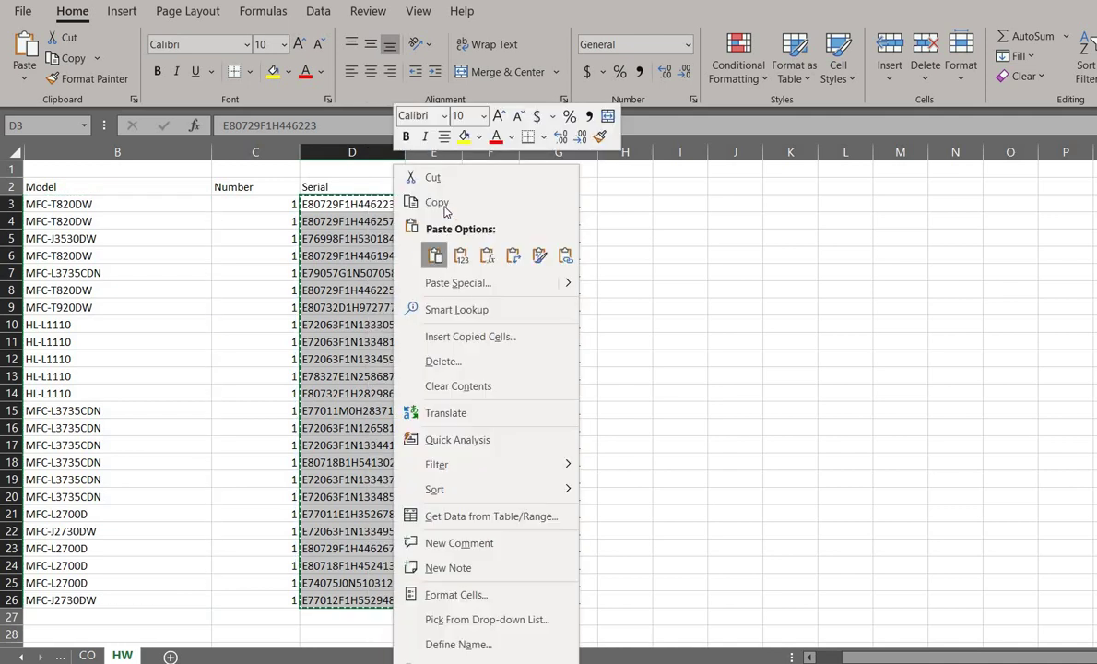
pyautogui.click(434, 204)
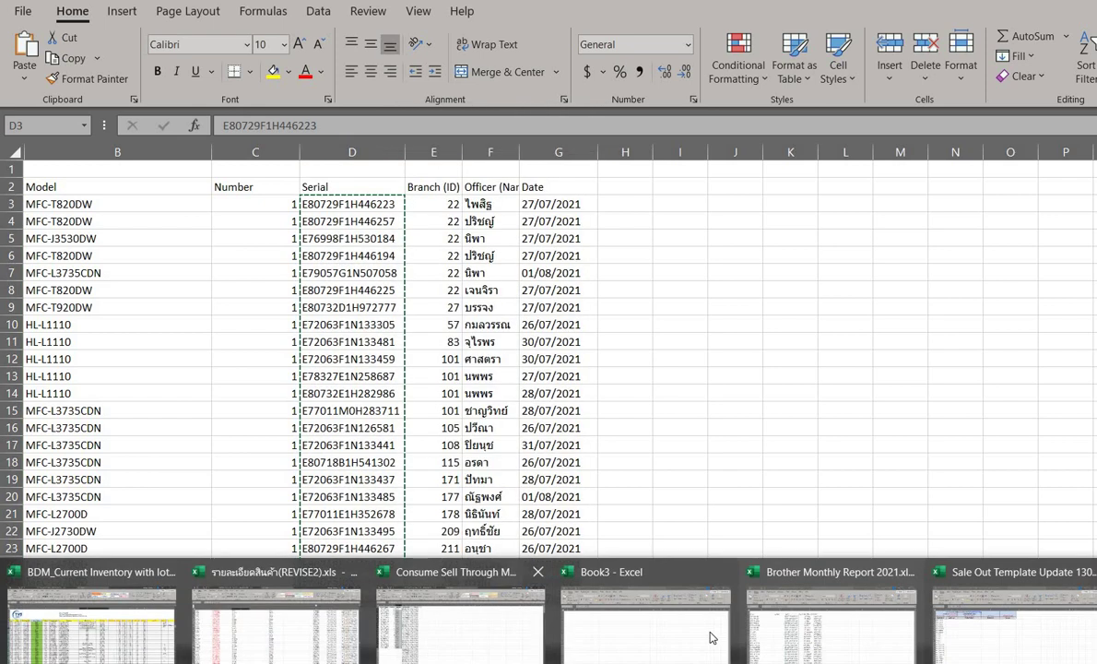
# Switch to the Sale Out Template Update workbook and paste the serial numbers as values into the Serial No column starting at B17
pyautogui.click(940, 581)
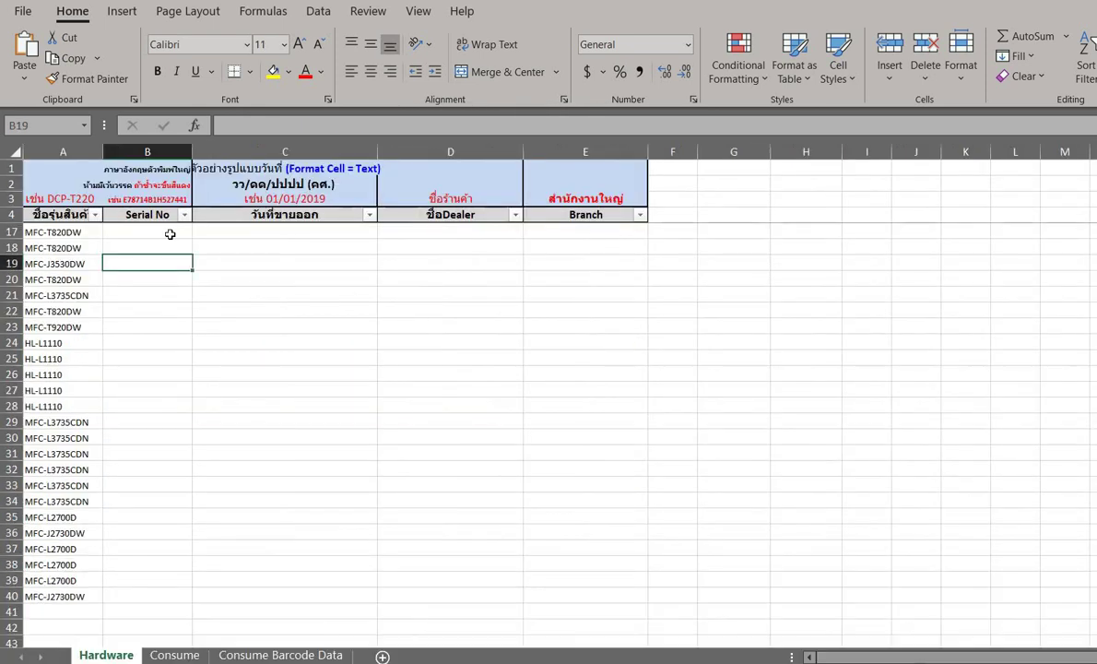
pyautogui.rightClick(161, 229)
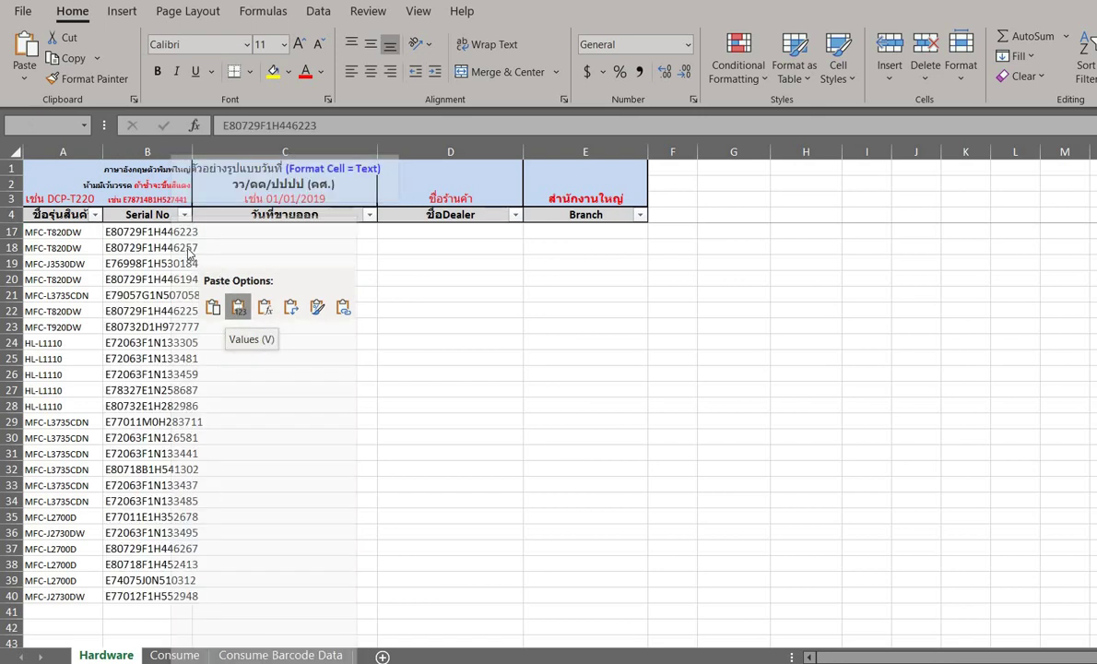
pyautogui.click(238, 311)
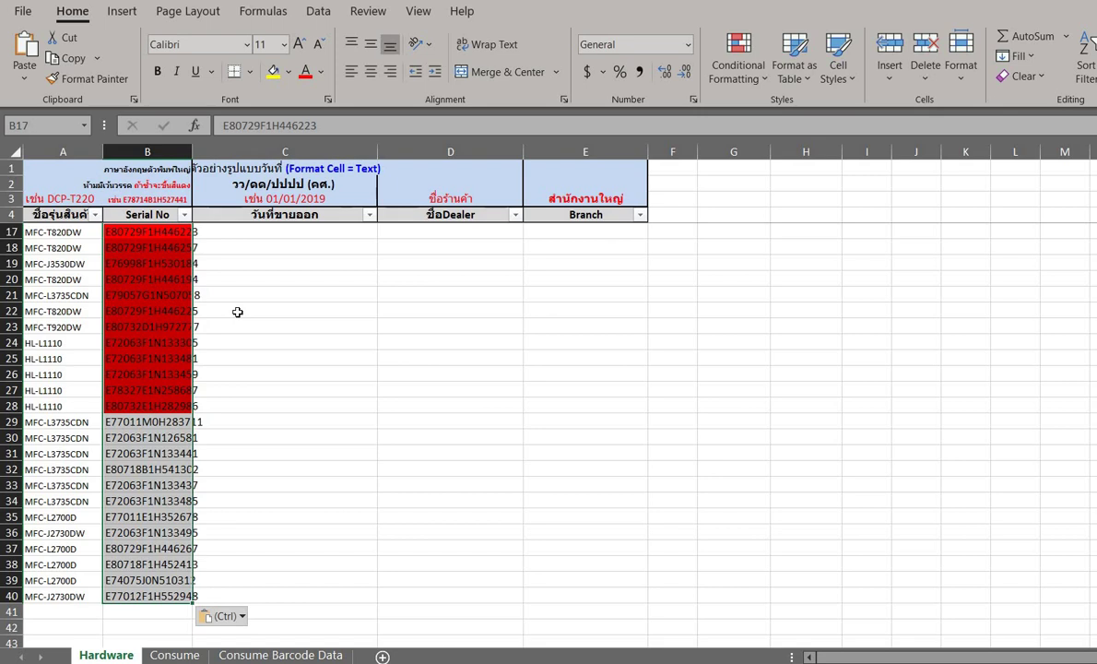
# Examine the red-highlighted serial numbers in B17:B28 and the unhighlighted one in B29
pyautogui.click(152, 250)
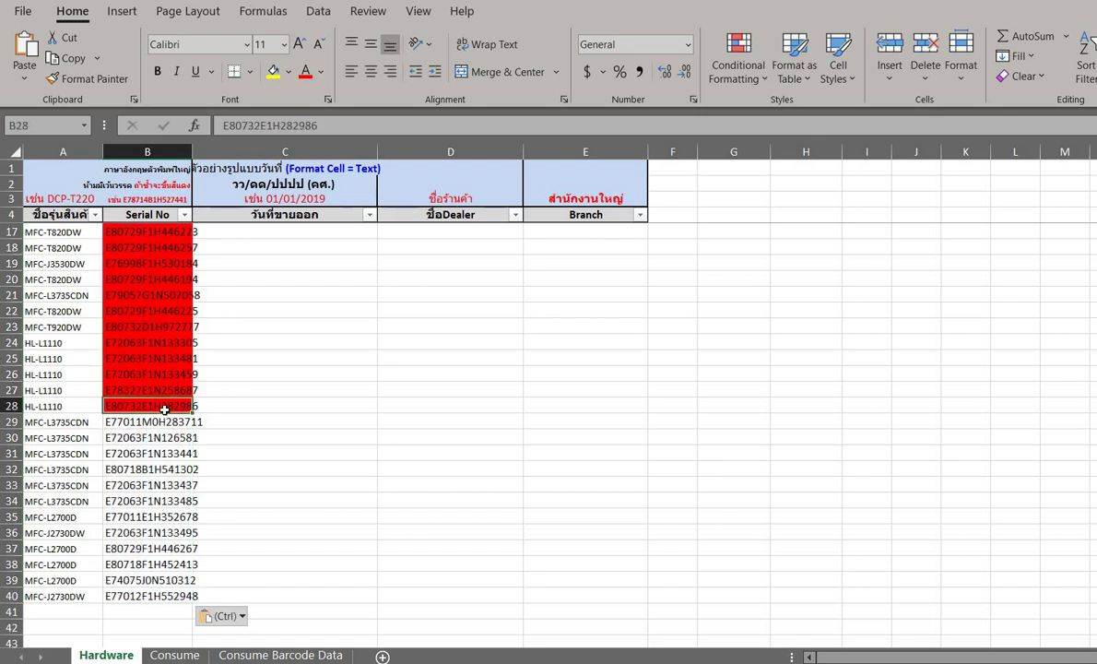
pyautogui.click(161, 388)
pyautogui.click(152, 343)
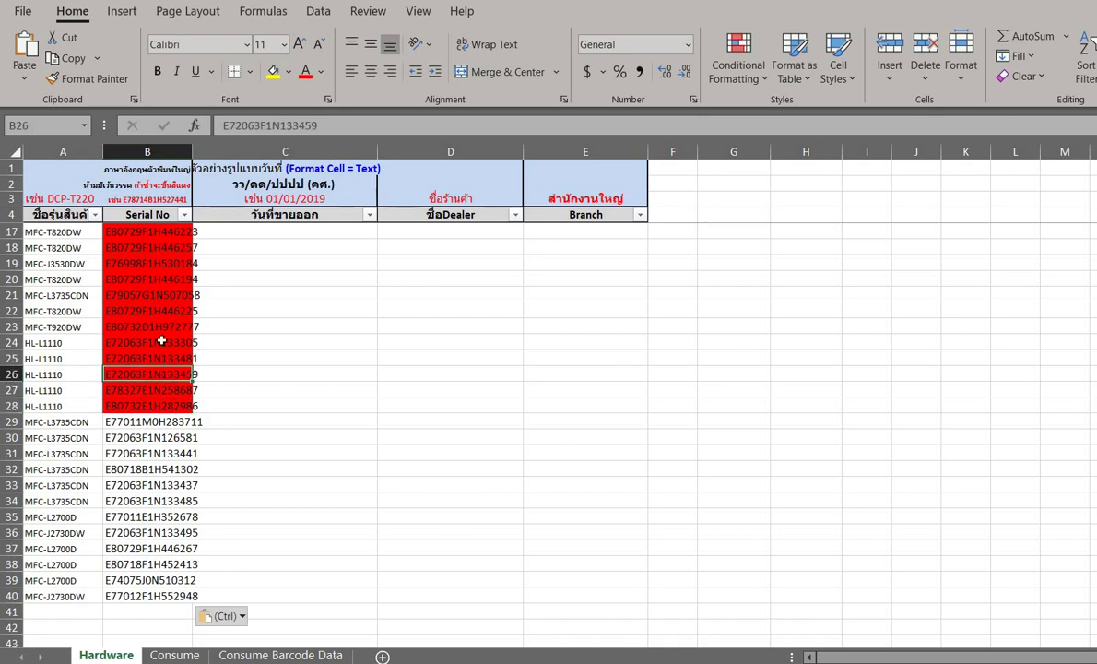
pyautogui.click(149, 326)
pyautogui.click(150, 295)
pyautogui.click(138, 232)
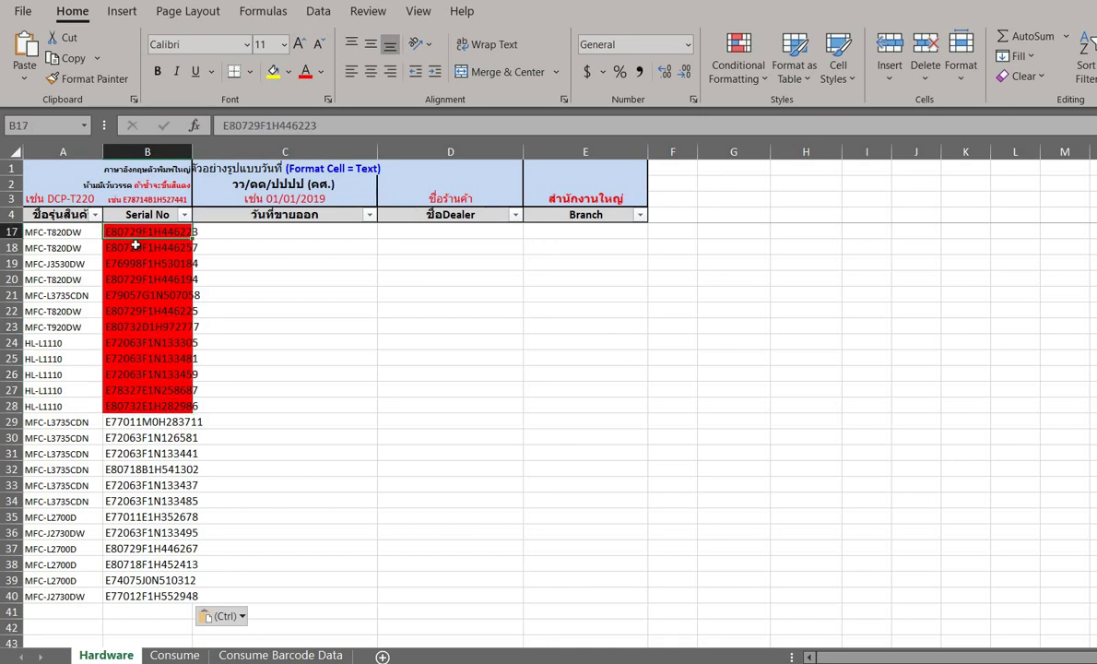
pyautogui.click(136, 422)
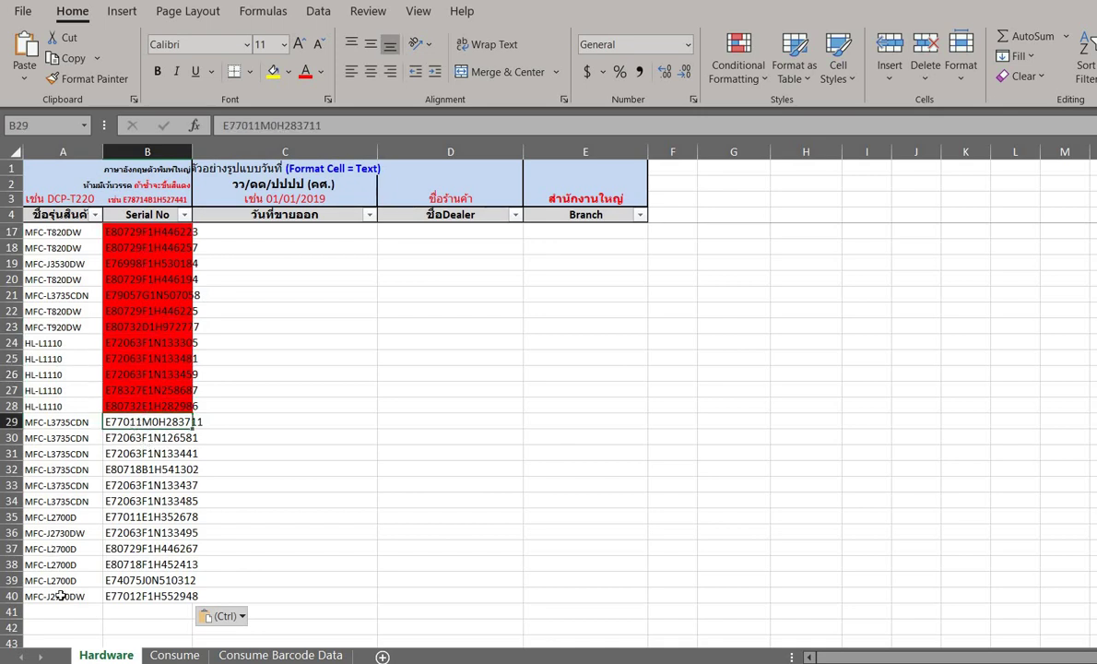
# Clear the last two serial numbers in B39 and B40
pyautogui.click(111, 599)
pyautogui.hotkey('ctrl', 'z')
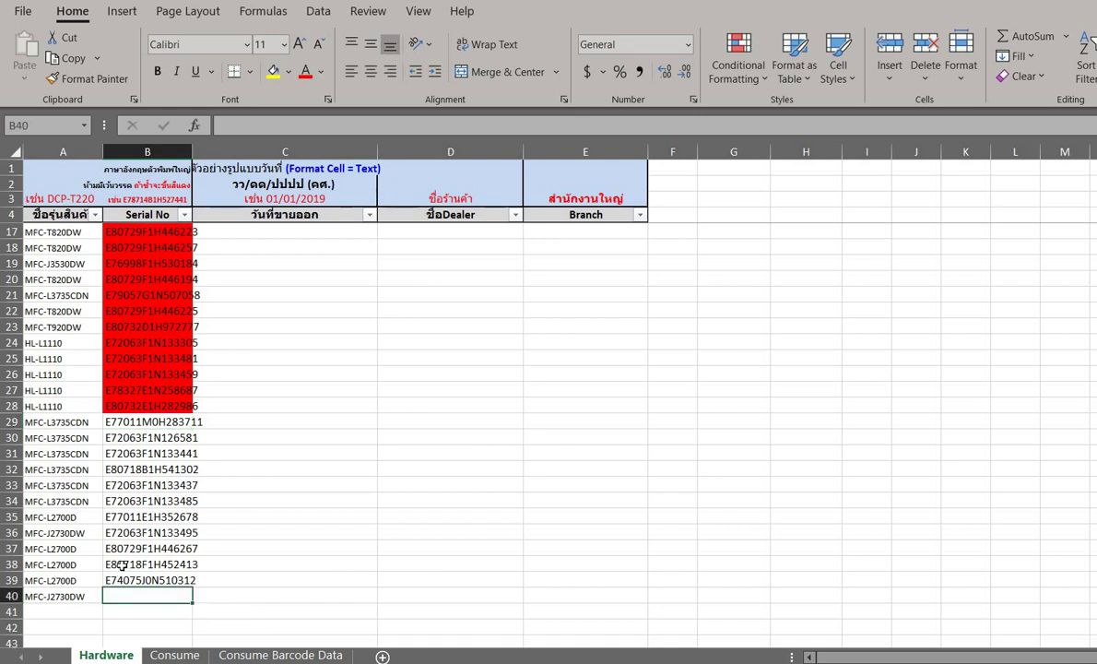
pyautogui.hotkey('ctrl', 'z')
pyautogui.hotkey('ctrl', 'z')
pyautogui.hotkey('ctrl', 'z')
pyautogui.hotkey('ctrl', 'z')
pyautogui.hotkey('ctrl', 'z')
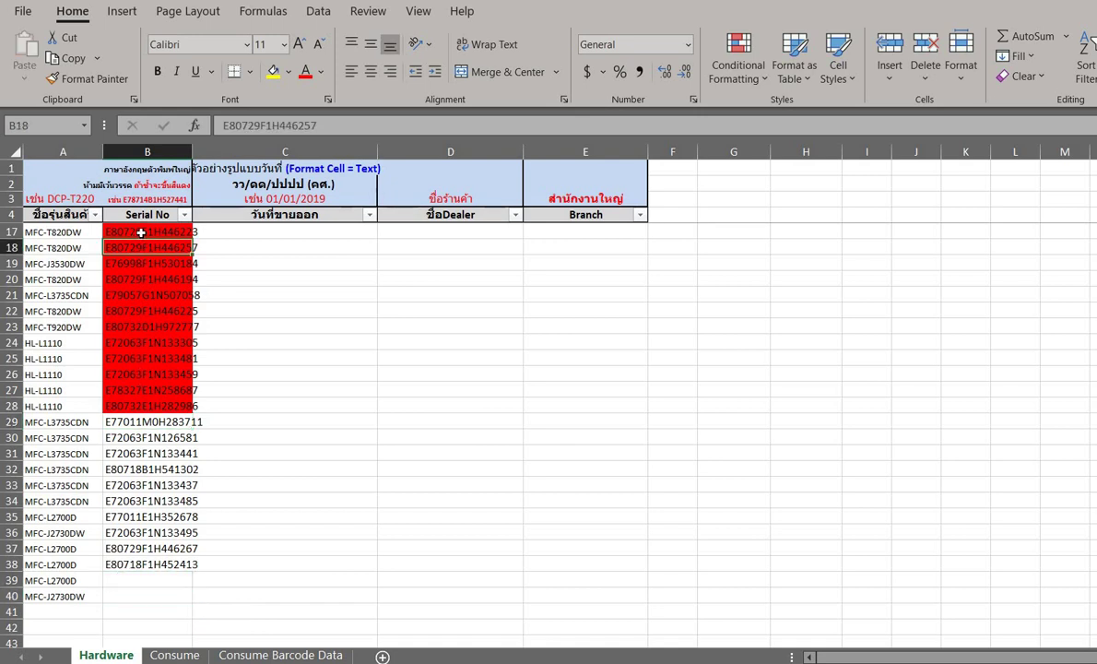
# Clear the red-highlighted duplicate serial numbers in B17:B28
pyautogui.hotkey('ctrl', 'z')
pyautogui.hotkey('ctrl', 'z')
pyautogui.hotkey('ctrl', 'z')
pyautogui.hotkey('ctrl', 'z')
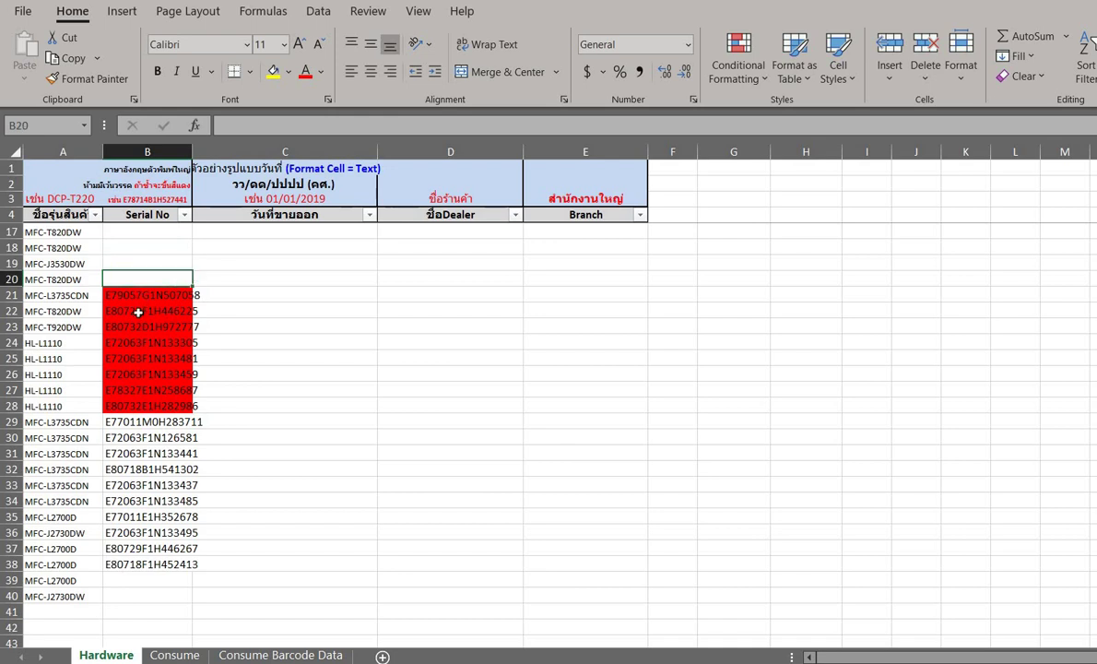
pyautogui.hotkey('ctrl', 'z')
pyautogui.hotkey('ctrl', 'z')
pyautogui.hotkey('ctrl', 'z')
pyautogui.hotkey('ctrl', 'z')
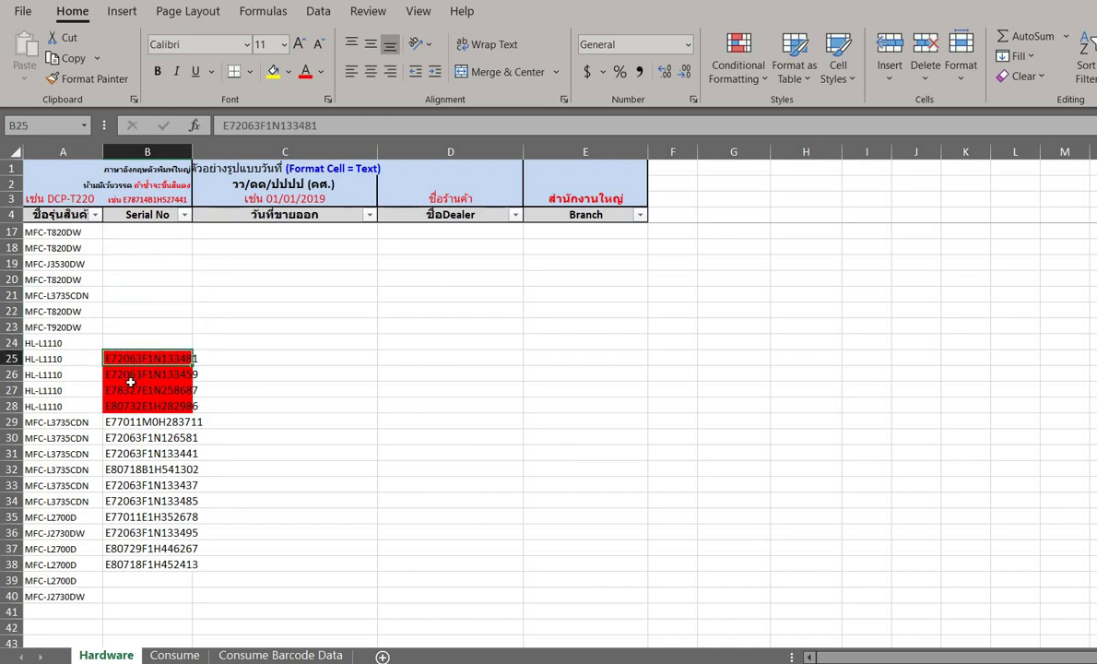
pyautogui.hotkey('ctrl', 'z')
pyautogui.hotkey('ctrl', 'z')
pyautogui.hotkey('ctrl', 'z')
pyautogui.hotkey('ctrl', 'z')
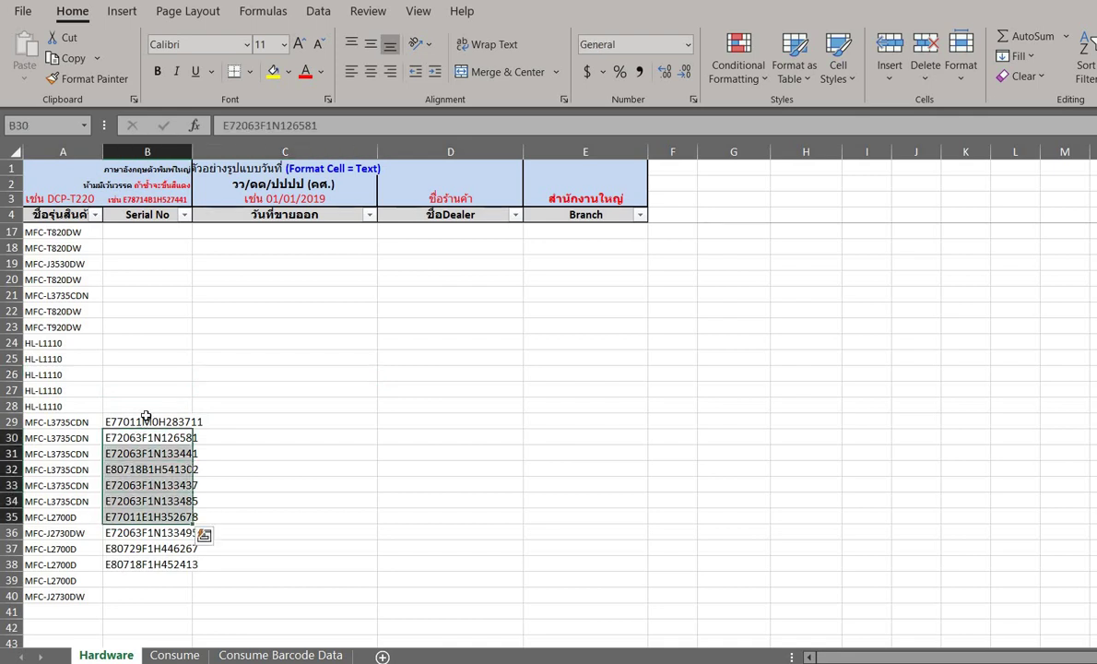
# Copy the remaining serial numbers in B29:B38 and paste them as values starting at B17
pyautogui.moveTo(139, 421); pyautogui.dragTo(139, 501)
pyautogui.moveTo(139, 564); pyautogui.dragTo(139, 563)
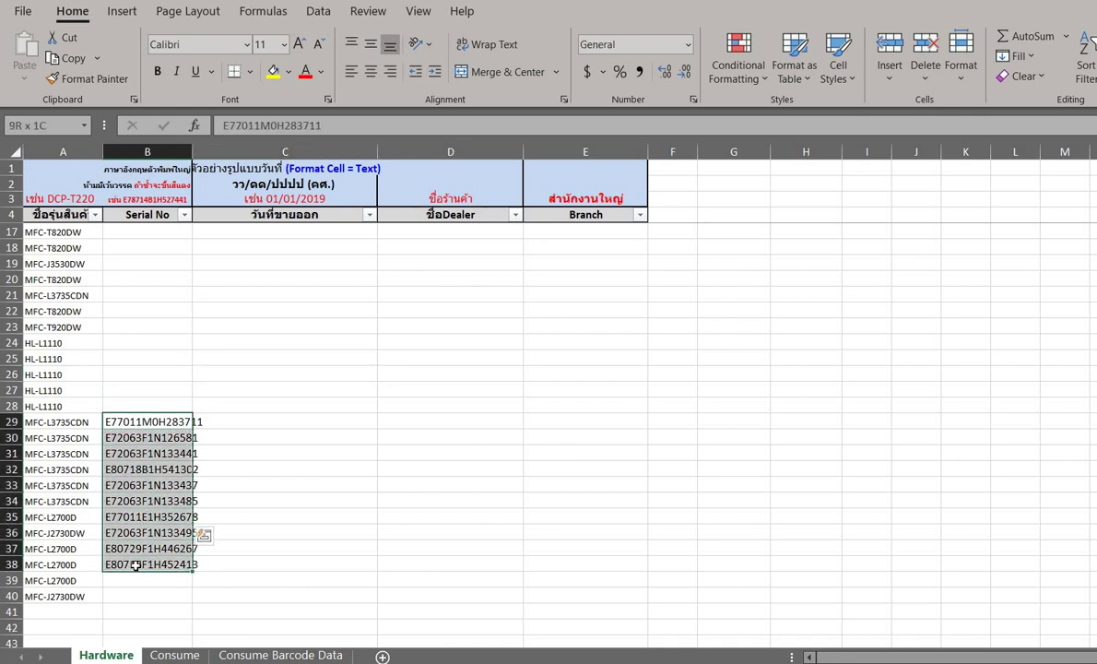
pyautogui.click(138, 231)
pyautogui.moveTo(138, 421); pyautogui.dragTo(120, 561)
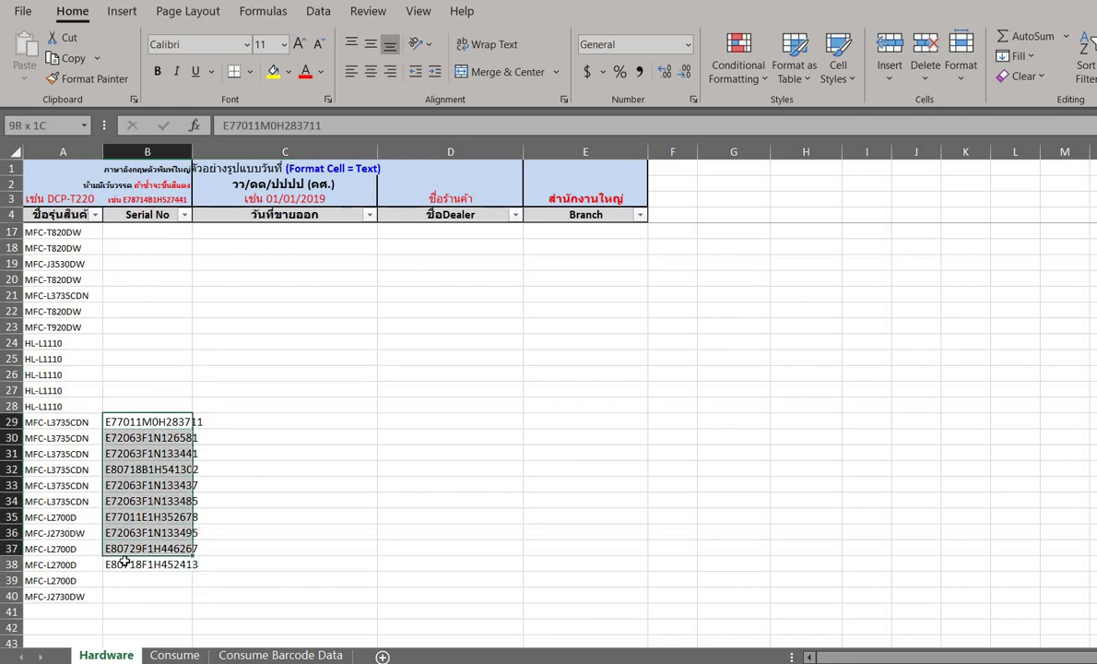
pyautogui.hotkey('ctrl', 'c')
pyautogui.rightClick(148, 233)
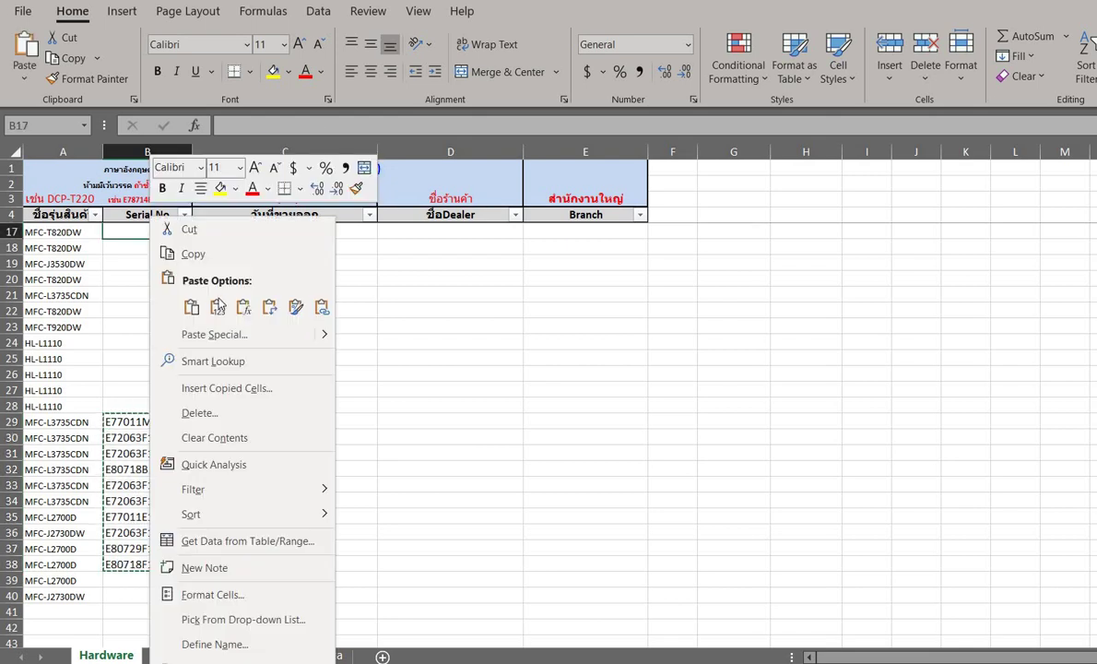
pyautogui.click(216, 310)
# Clear the original serial numbers left in B29:B38
pyautogui.moveTo(158, 420); pyautogui.dragTo(146, 559)
pyautogui.press('Delete')
pyautogui.click(152, 374)
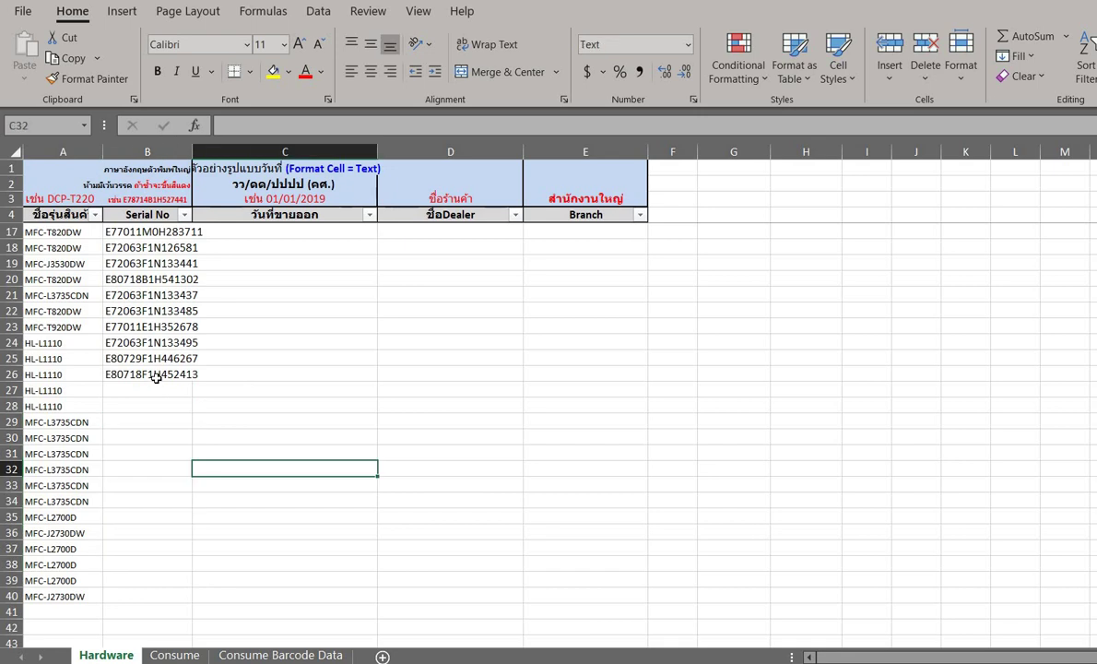
# Clear the surplus model names in A27:A40 that have no serial number
pyautogui.moveTo(57, 390); pyautogui.dragTo(64, 614)
pyautogui.press('Delete')
pyautogui.click(203, 416)
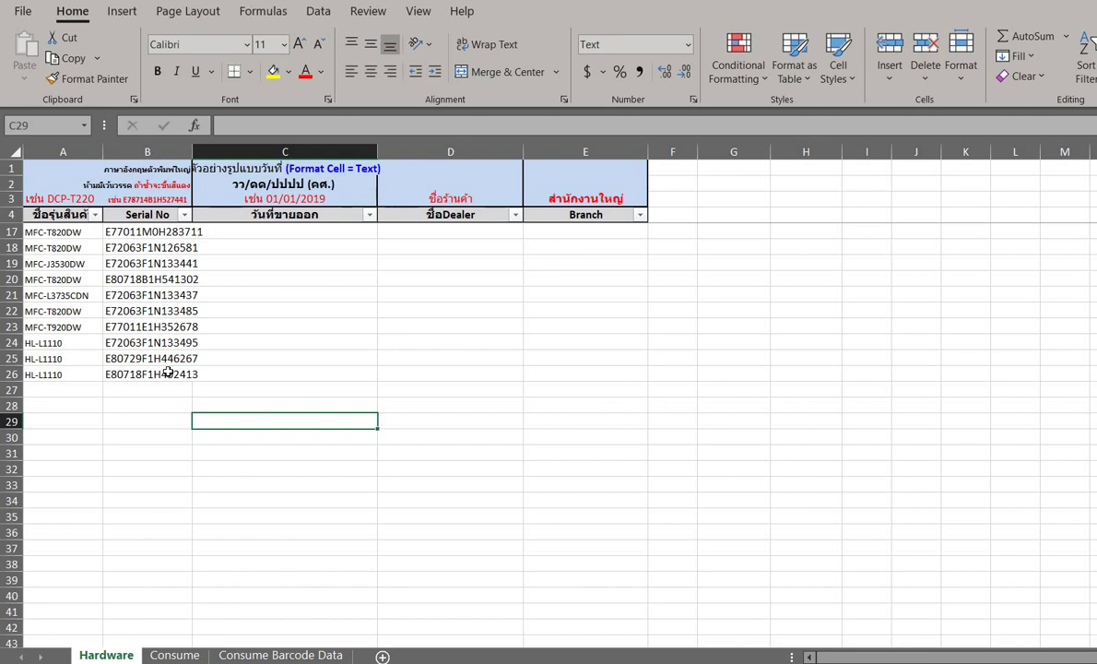
# Paste a copy of the serial number from B26 into B27 to test the duplicate highlighting, and clear B27 again
pyautogui.click(167, 372)
pyautogui.hotkey('ctrl', 'c')
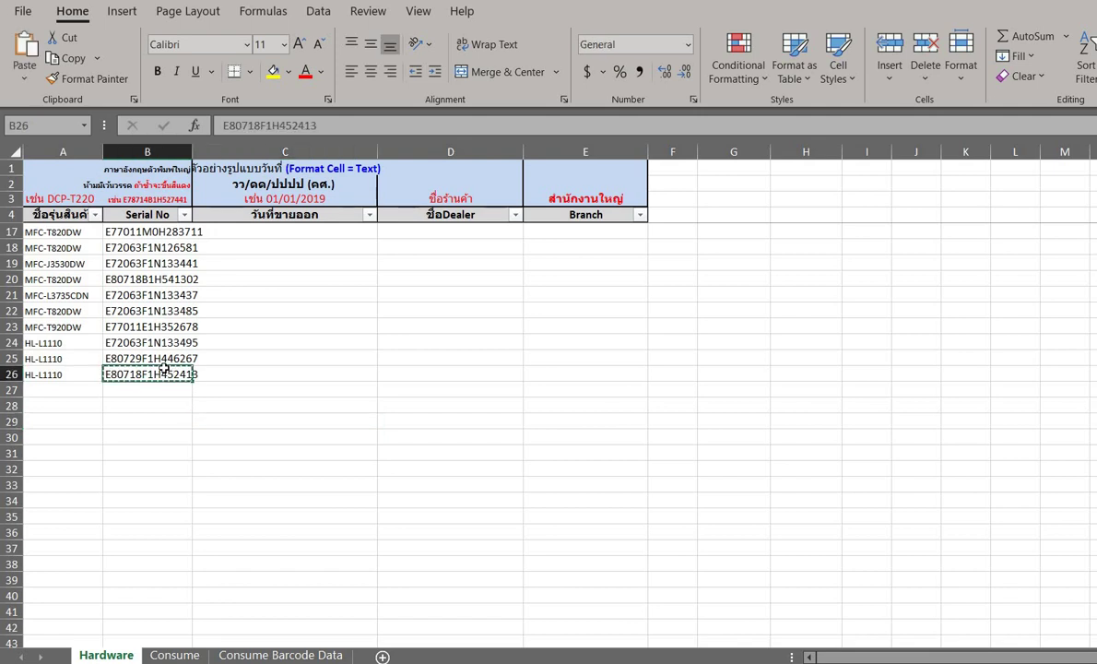
pyautogui.rightClick(157, 396)
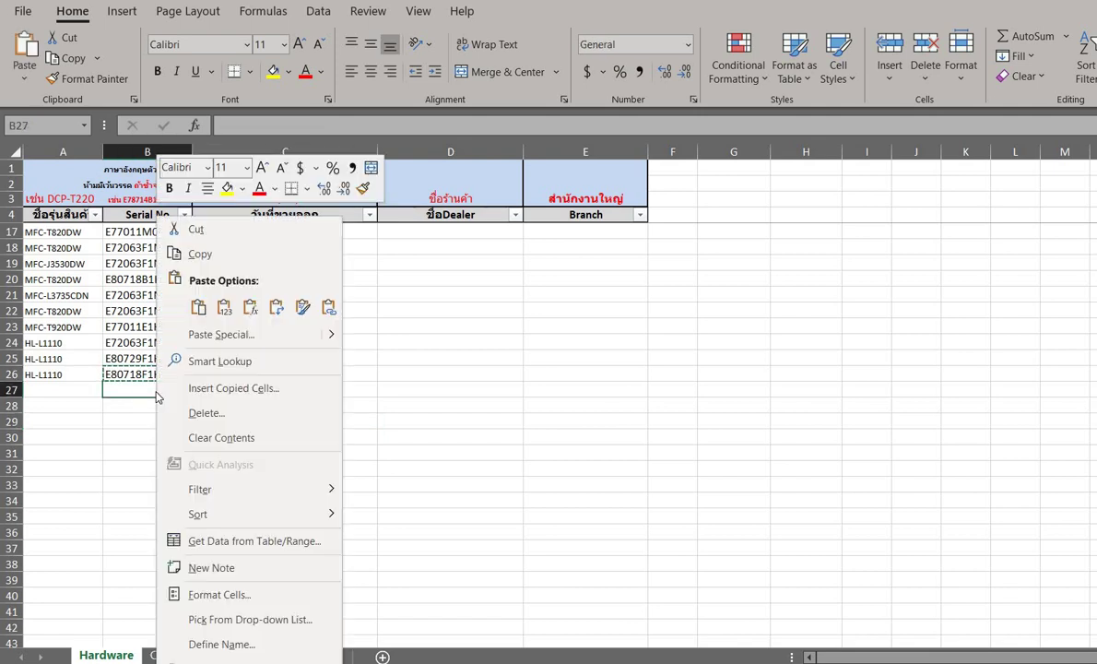
pyautogui.click(214, 312)
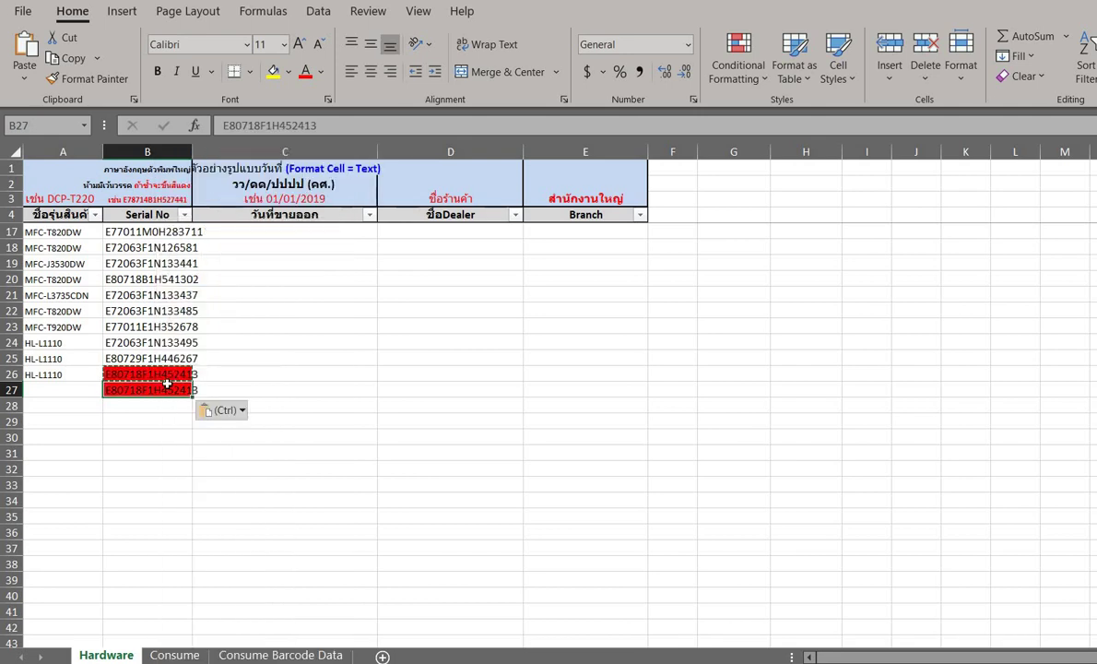
pyautogui.press('Delete')
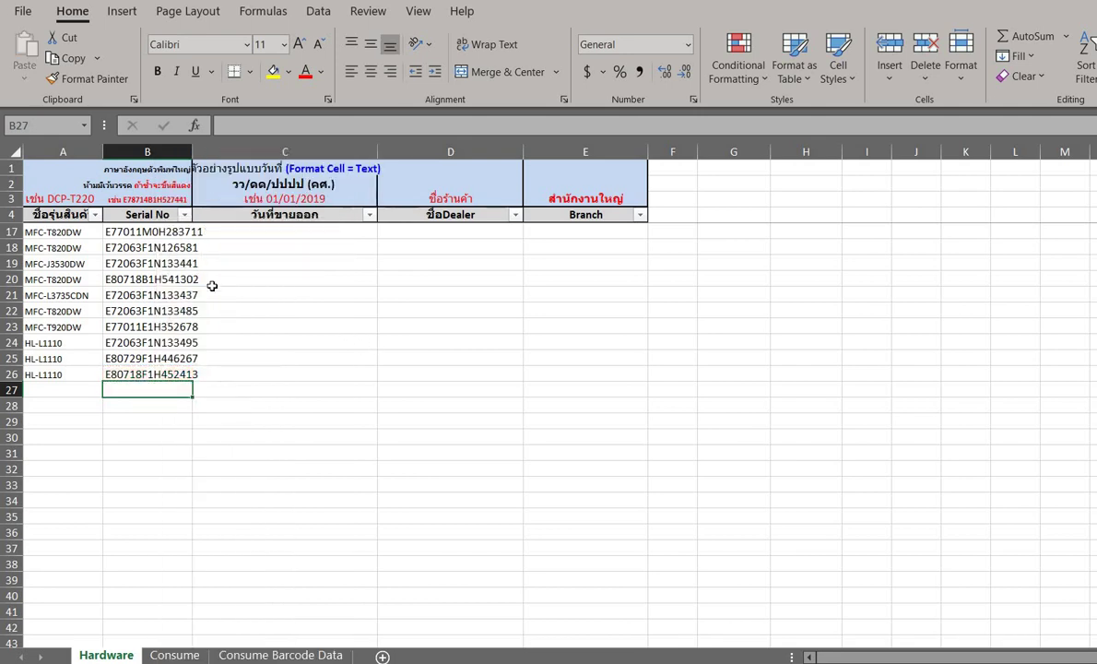
# Repeat the duplicate test by copying the serial number from B21 into B27, and clear the copy
pyautogui.click(152, 295)
pyautogui.hotkey('ctrl', 'c')
pyautogui.click(152, 390)
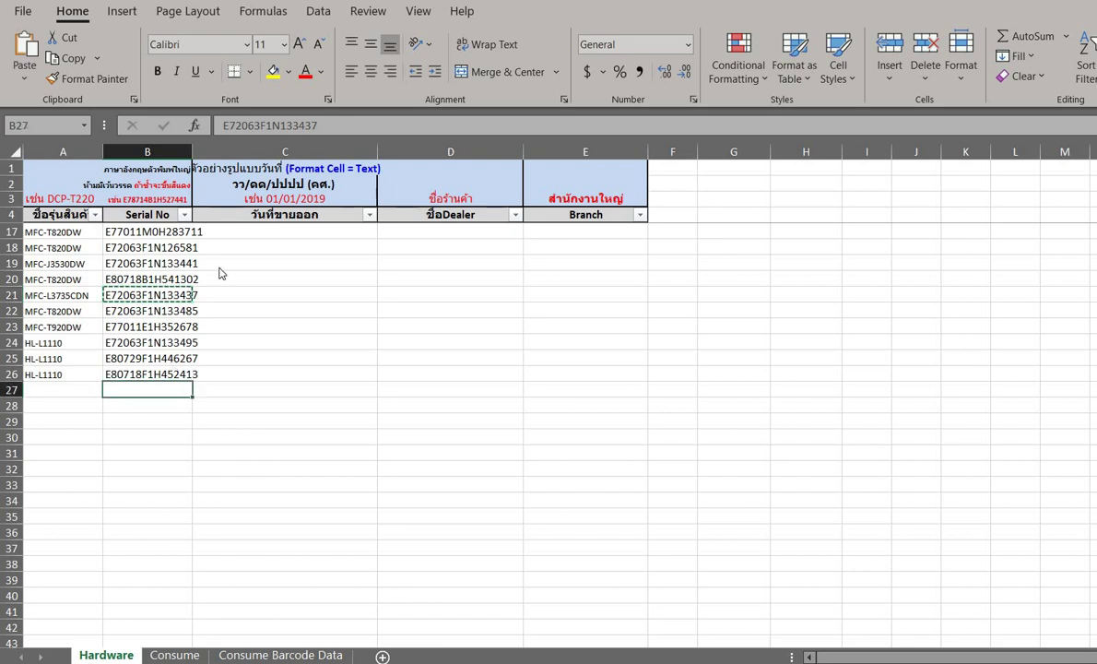
pyautogui.rightClick(152, 390)
pyautogui.hotkey('ctrl', 'v')
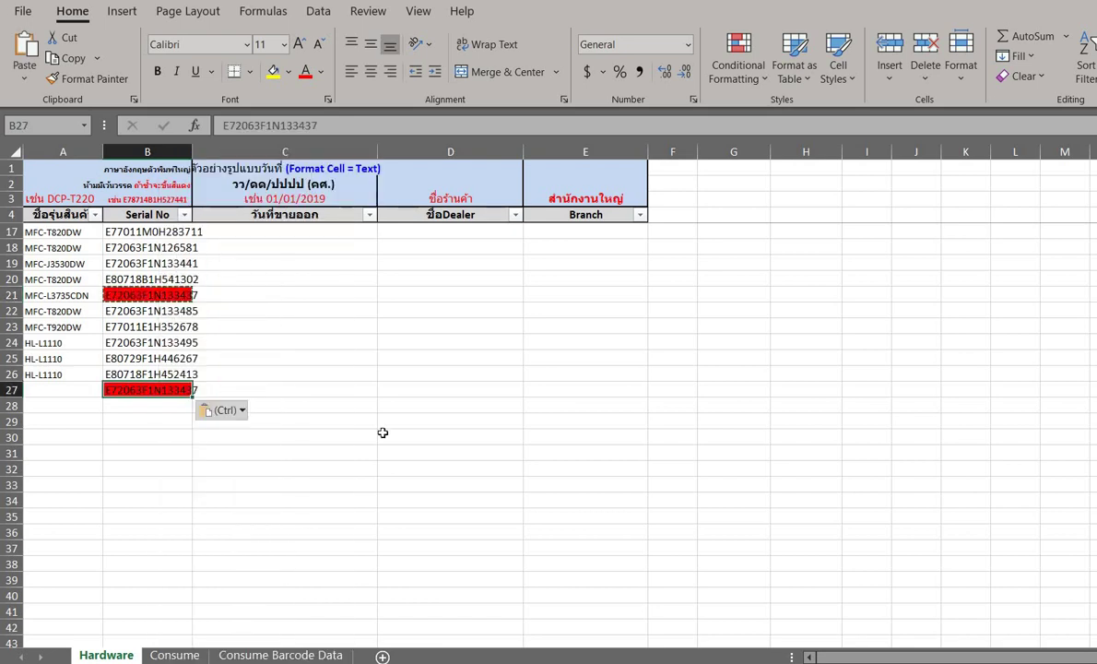
pyautogui.press('Delete')
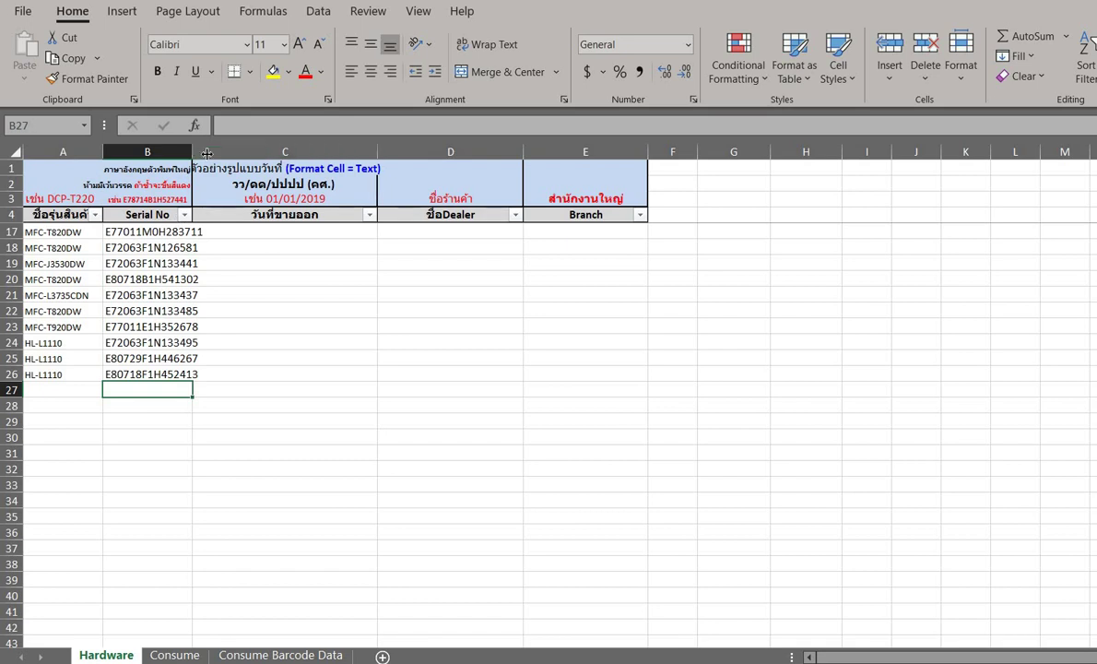
# Widen the Serial No column so the full serial numbers fit
pyautogui.moveTo(192, 150); pyautogui.dragTo(208, 153)
pyautogui.click(288, 213)
pyautogui.click(310, 249)
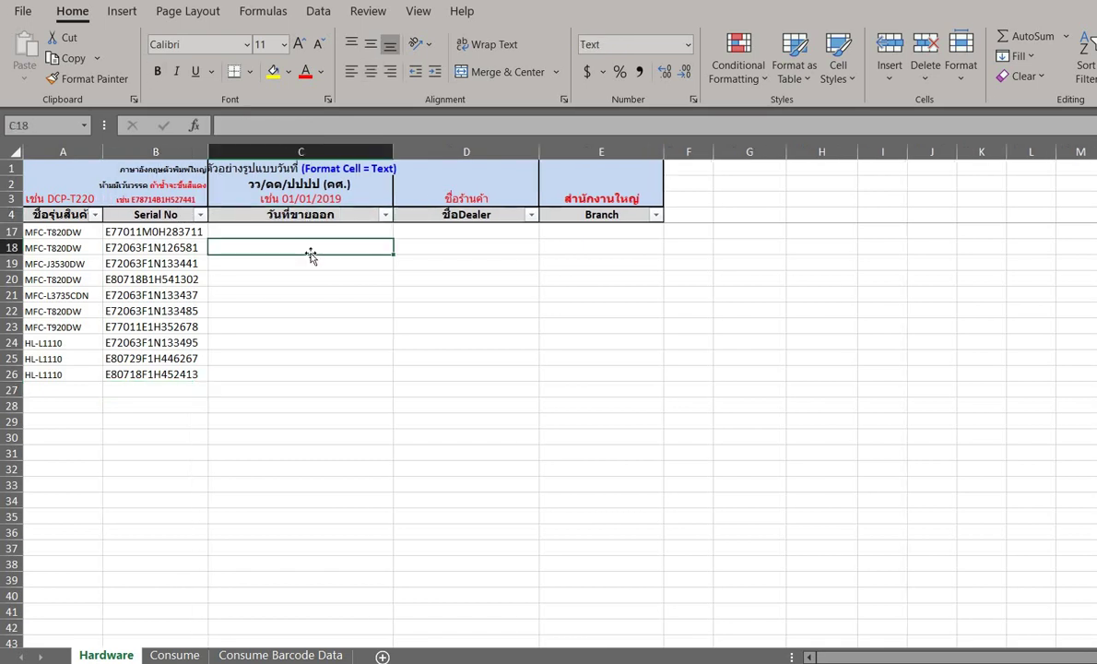
# Examine the sale date column's format instructions and the sample date in C1:C3
pyautogui.click(309, 168)
pyautogui.keyDown('shift'); pyautogui.click(333, 200); pyautogui.keyUp('shift')
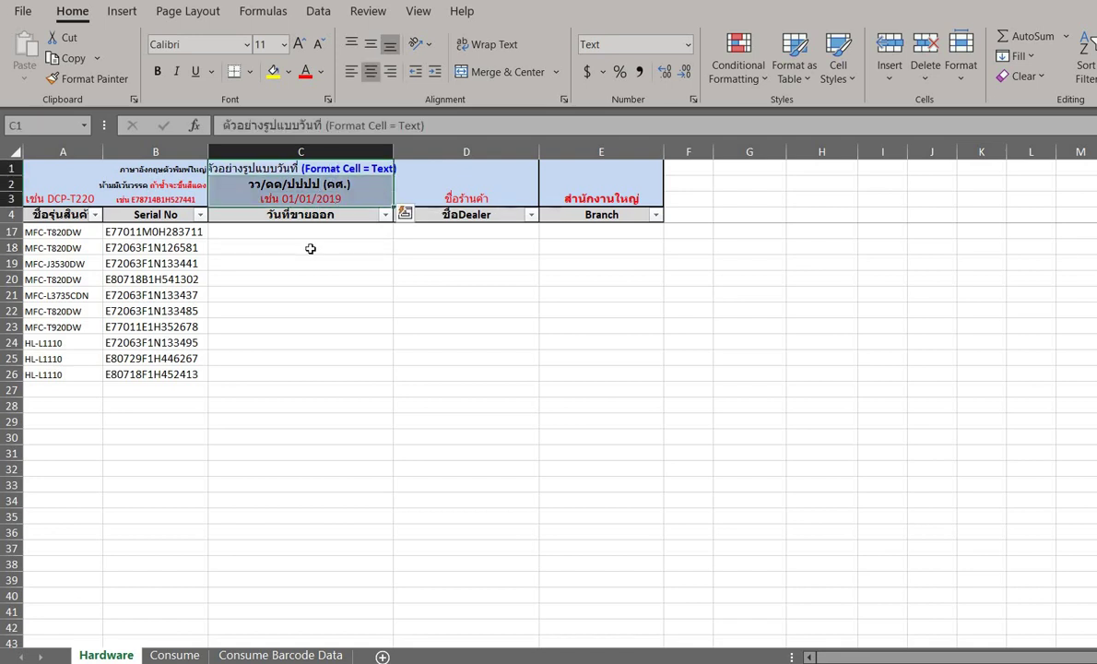
pyautogui.click(311, 247)
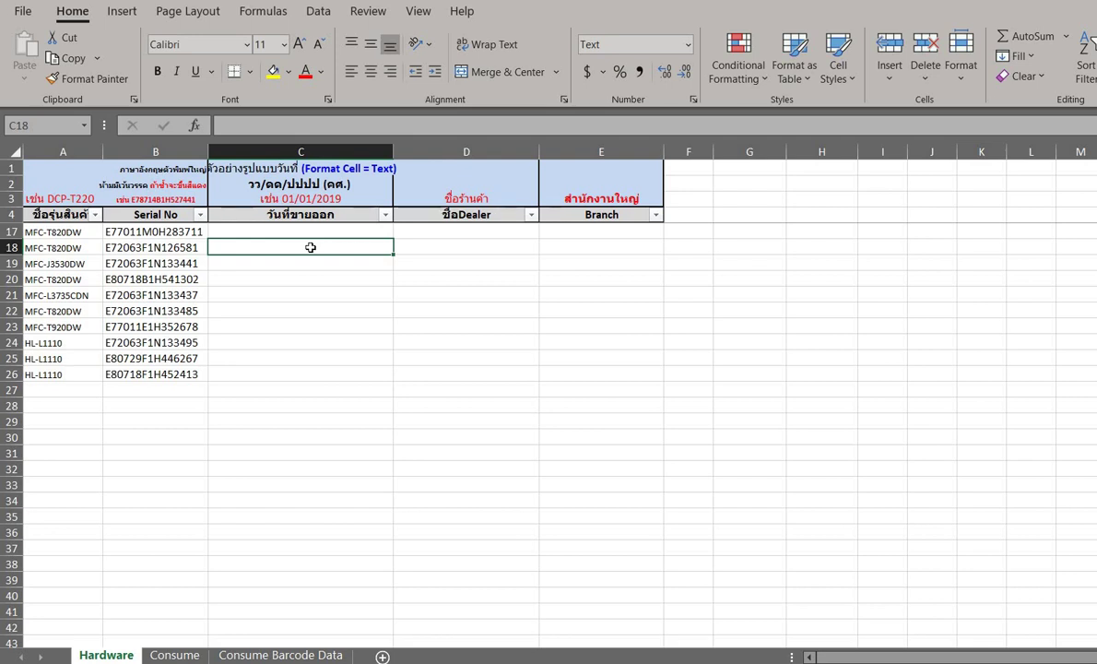
pyautogui.click(280, 198)
pyautogui.doubleClick(282, 199)
pyautogui.moveTo(257, 198); pyautogui.dragTo(342, 199)
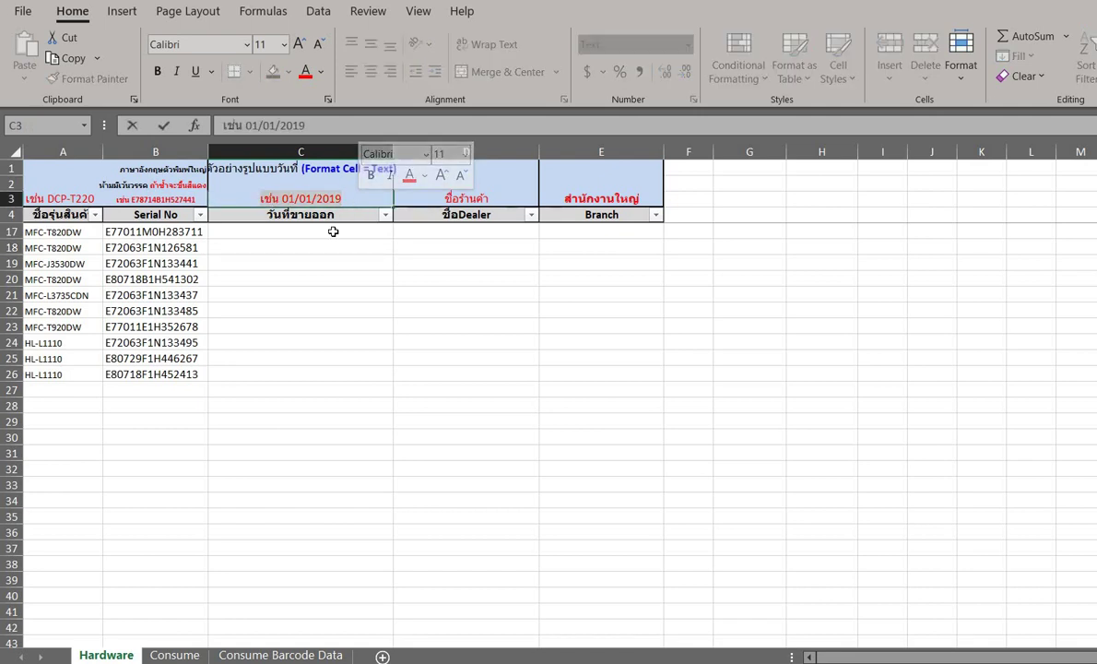
pyautogui.click(333, 231)
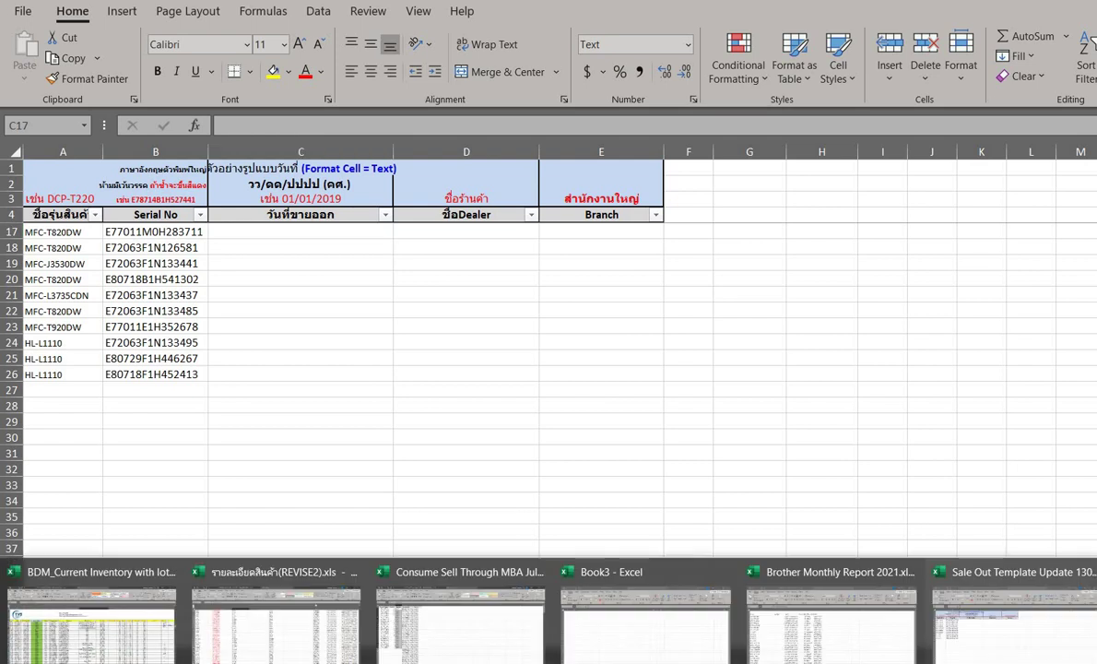
# Switch to the Brother Monthly Report 2021 workbook and check the number format of the dates in column G
pyautogui.click(835, 604)
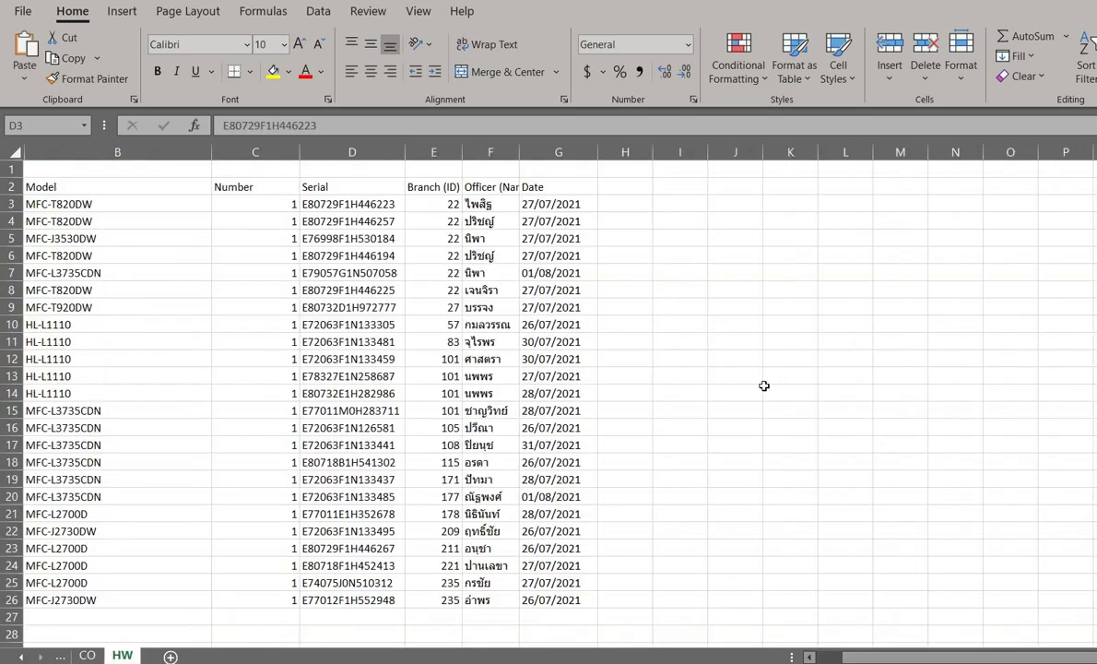
pyautogui.click(561, 206)
pyautogui.moveTo(557, 252); pyautogui.dragTo(567, 496)
pyautogui.click(557, 324)
pyautogui.moveTo(558, 204); pyautogui.dragTo(567, 480)
pyautogui.click(622, 44)
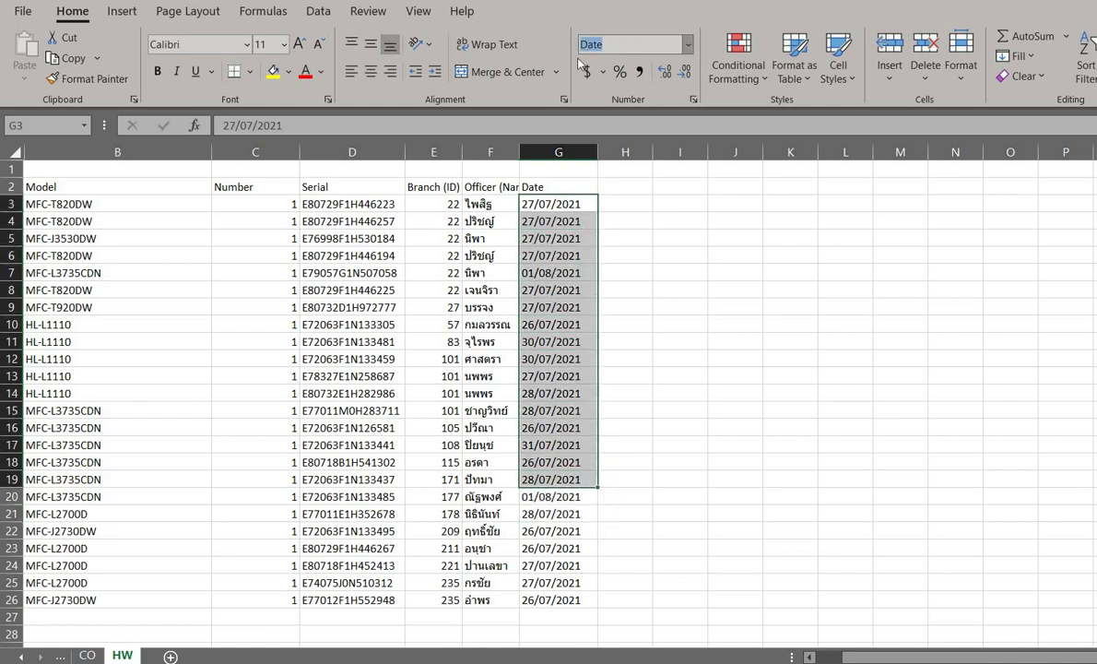
pyautogui.click(565, 256)
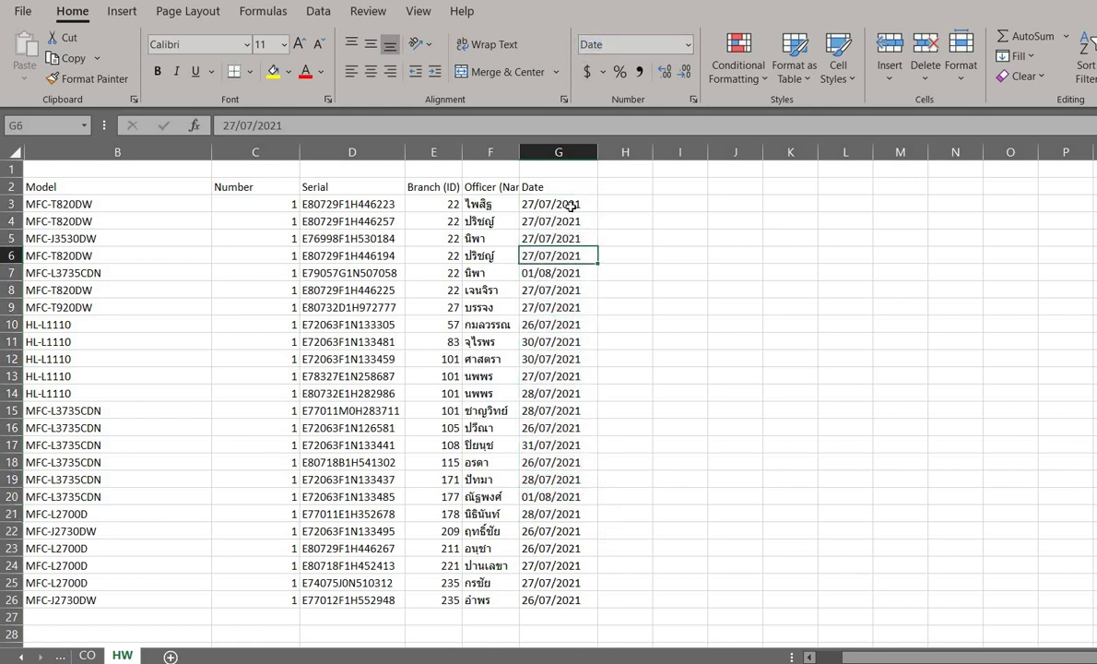
pyautogui.click(565, 243)
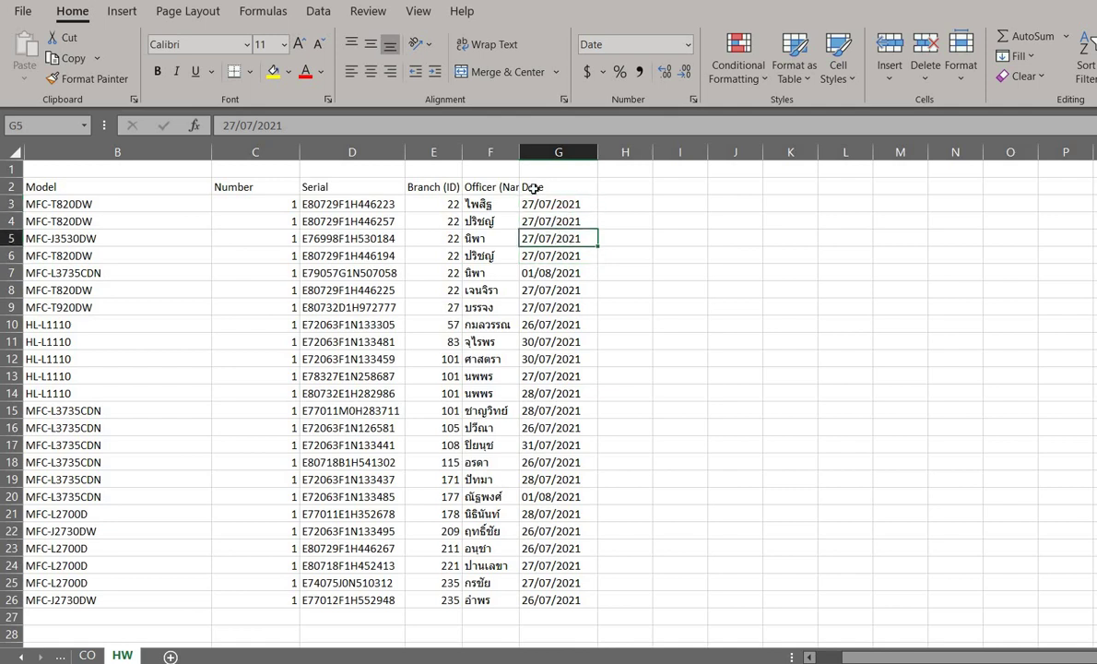
# Widen the Officer (Name) column to fit its header
pyautogui.moveTo(532, 155); pyautogui.dragTo(532, 155)
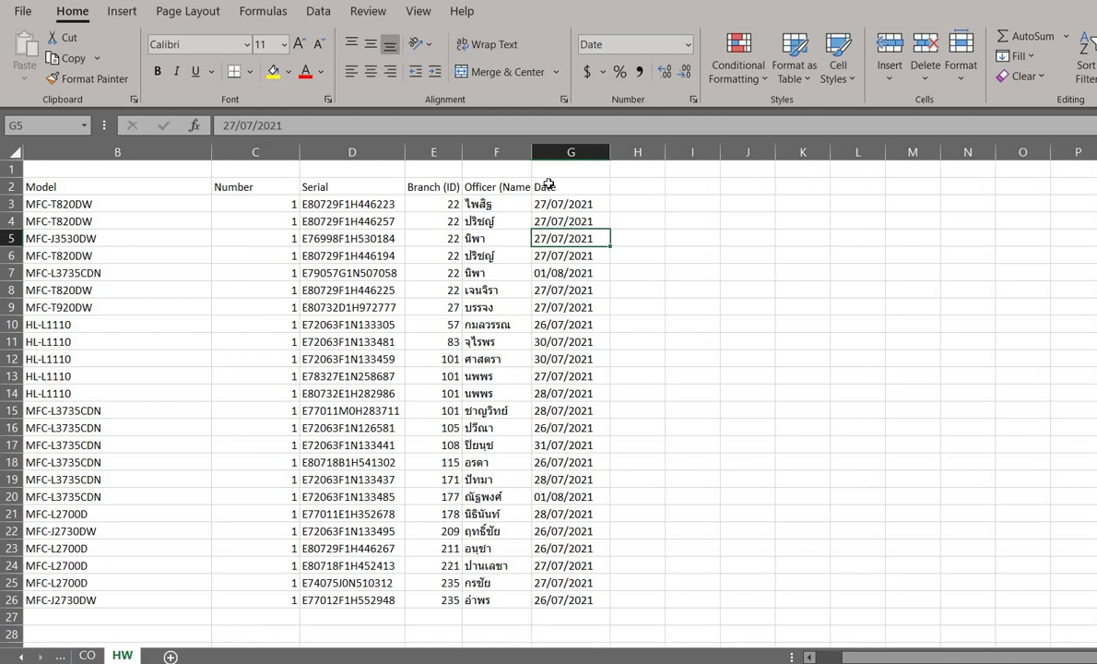
pyautogui.doubleClick(532, 155)
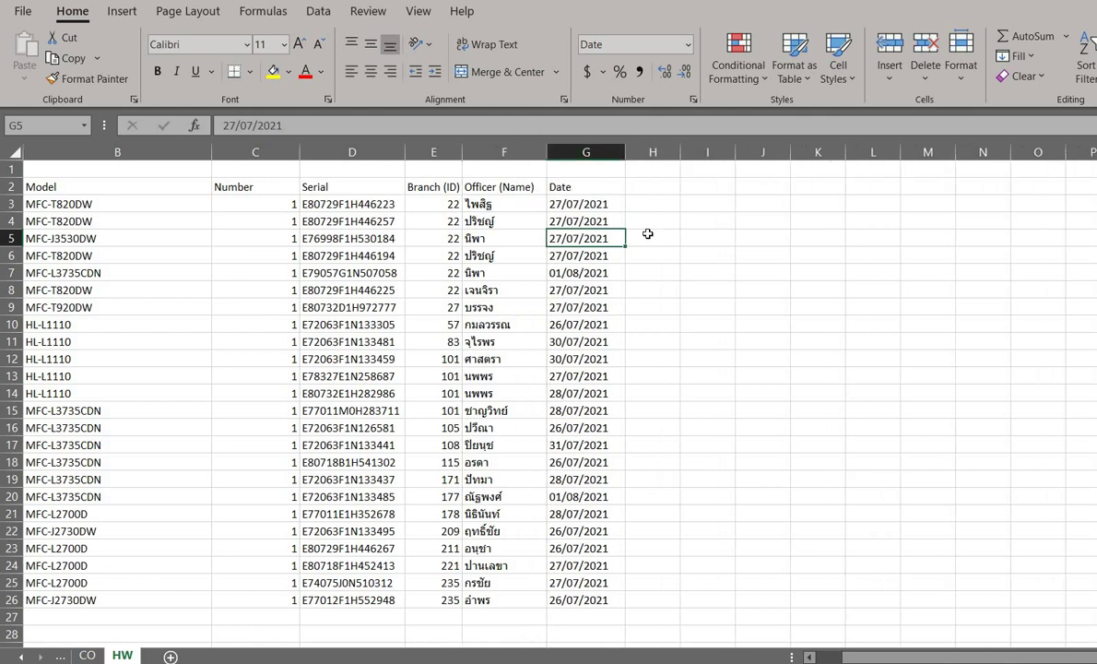
pyautogui.click(648, 236)
# Convert the dates in G3:G26 to text in place using Text to Columns with the Delimited type and the Text column format
pyautogui.click(587, 152)
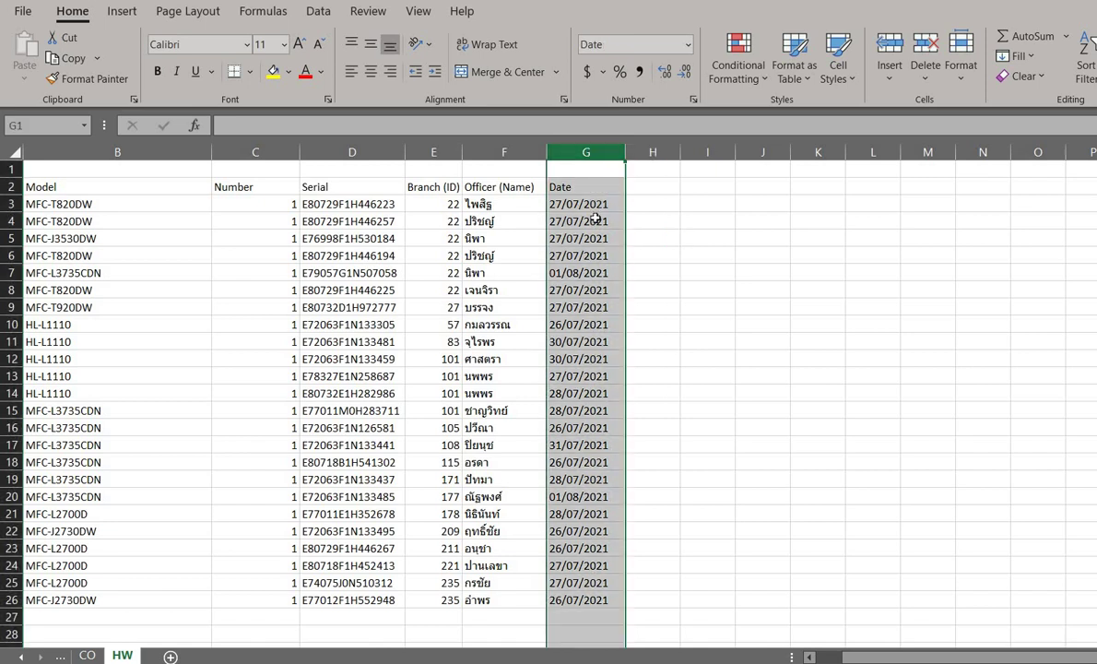
pyautogui.moveTo(556, 202); pyautogui.dragTo(584, 618)
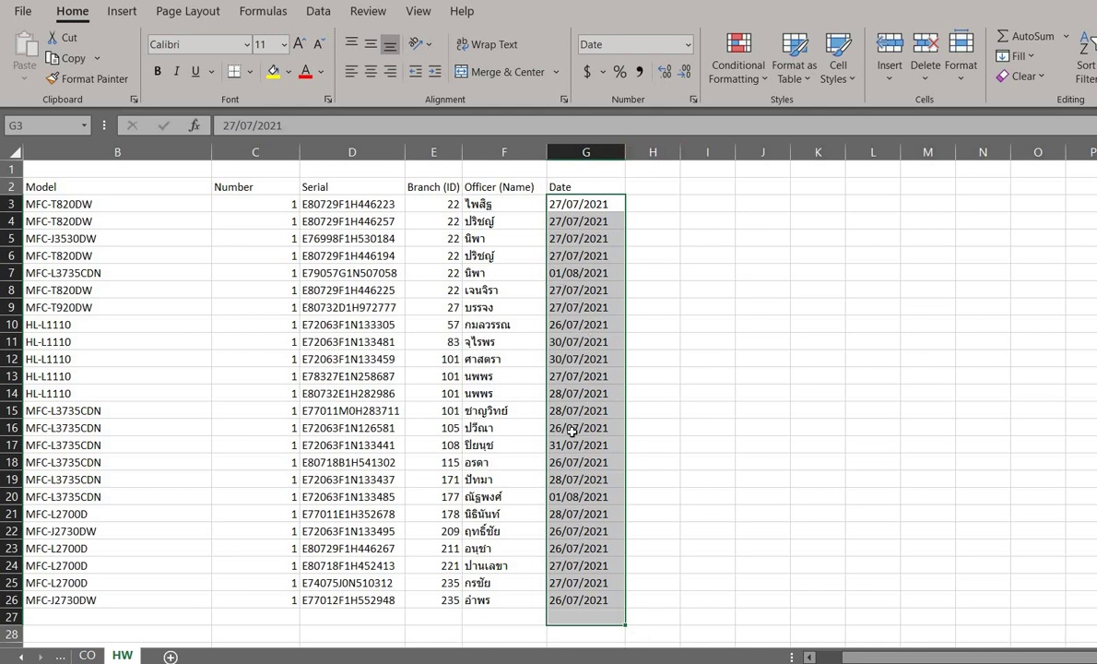
pyautogui.moveTo(586, 204); pyautogui.dragTo(586, 600)
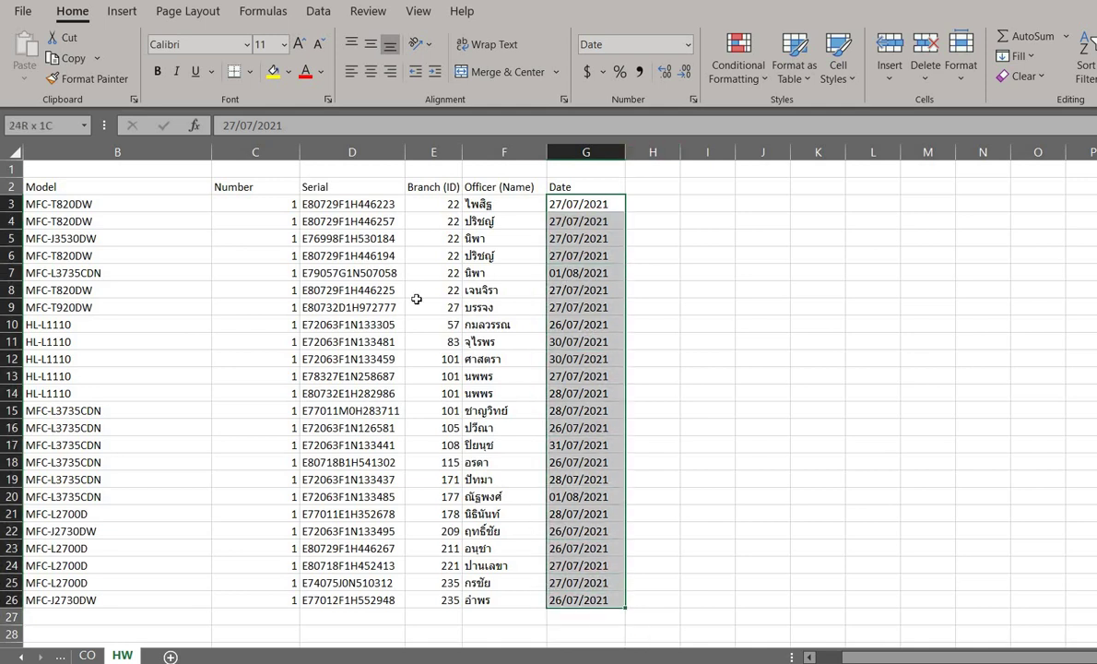
pyautogui.click(319, 12)
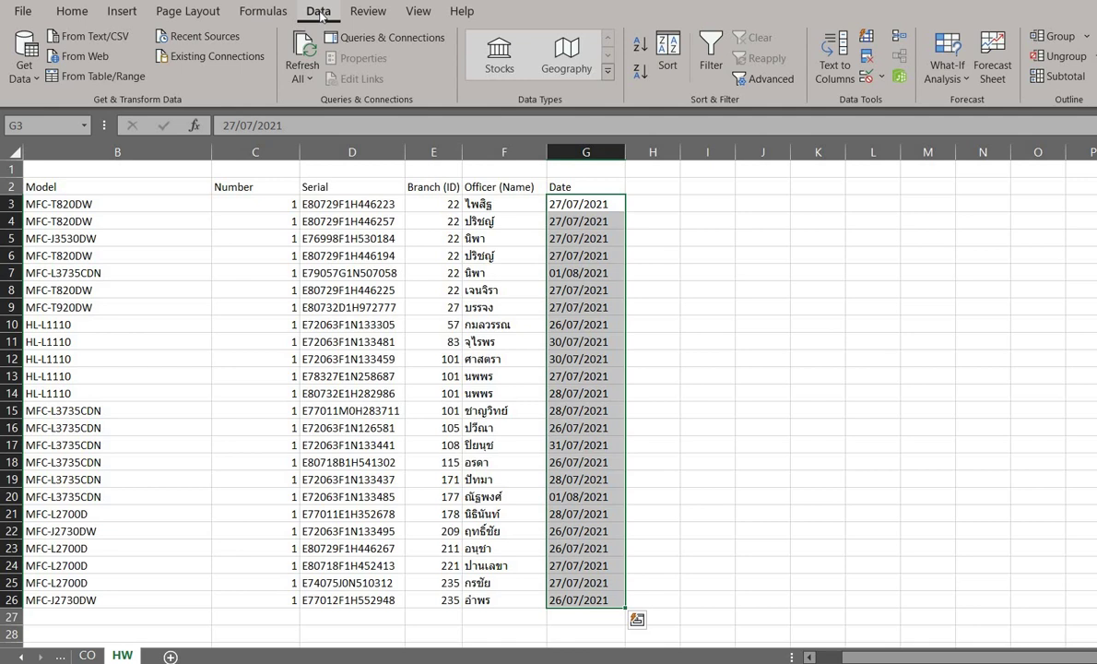
pyautogui.click(835, 66)
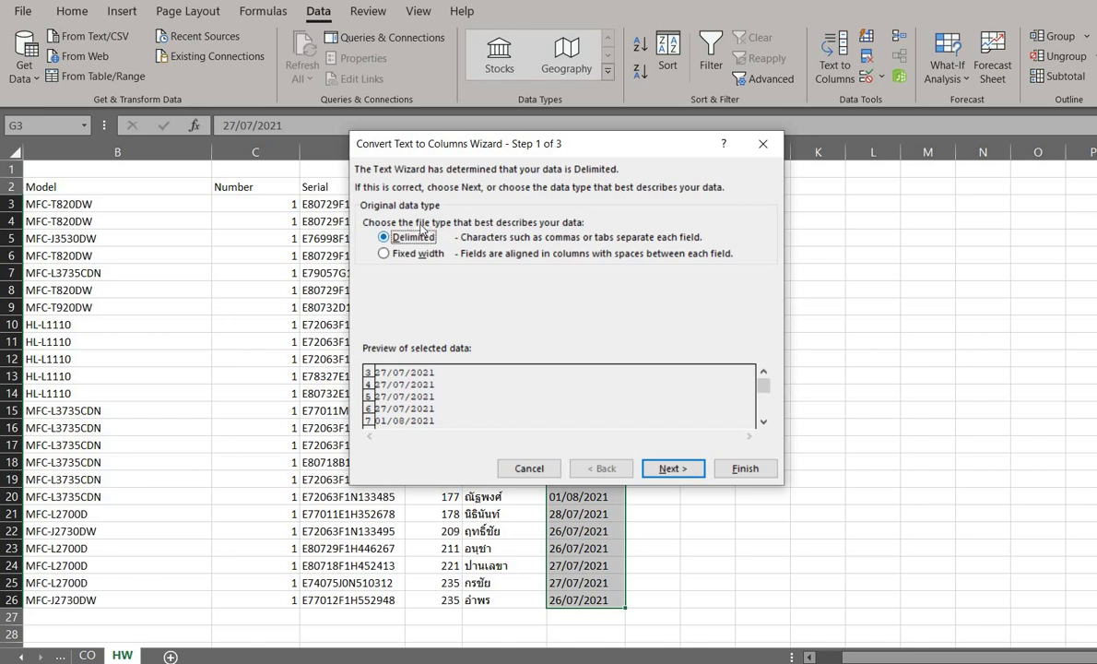
pyautogui.click(674, 470)
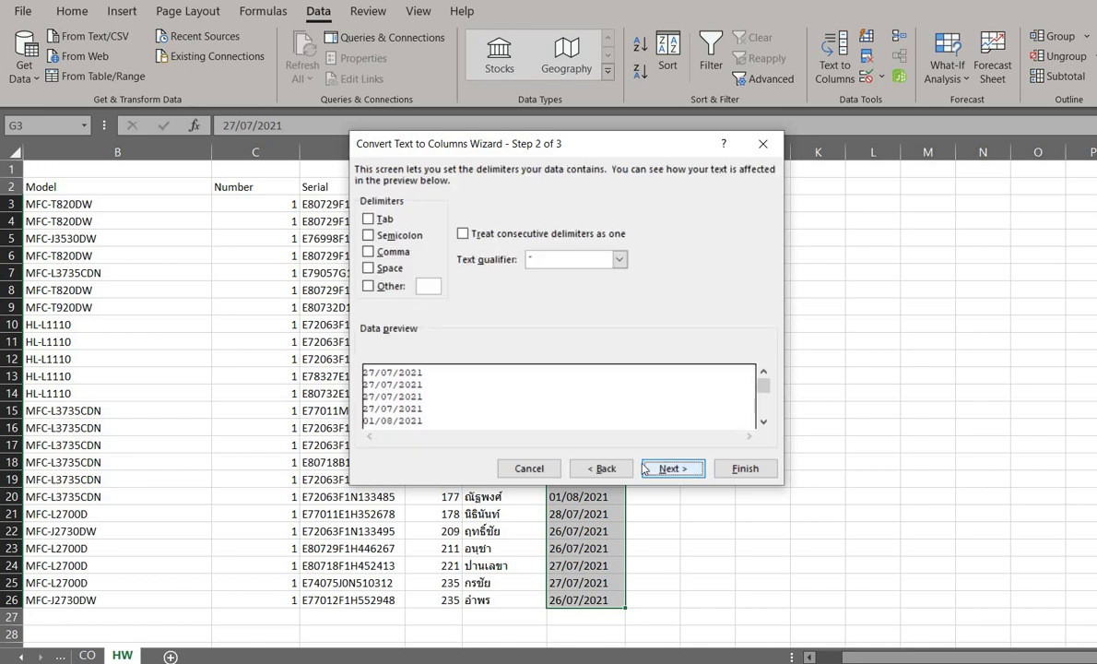
pyautogui.click(369, 220)
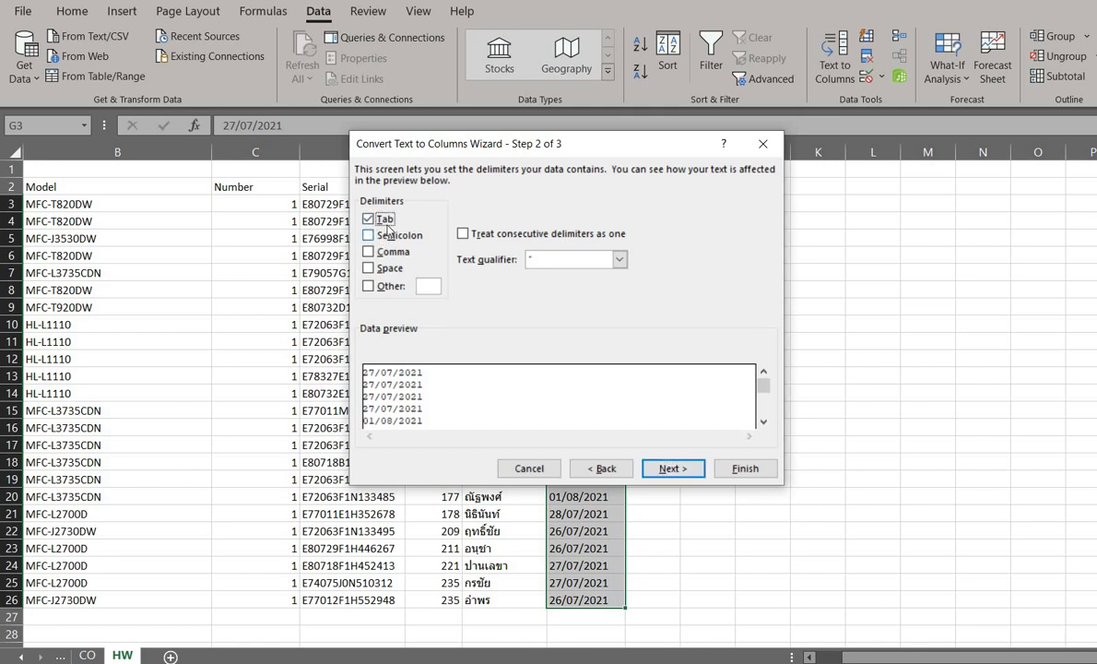
pyautogui.click(369, 220)
pyautogui.click(671, 468)
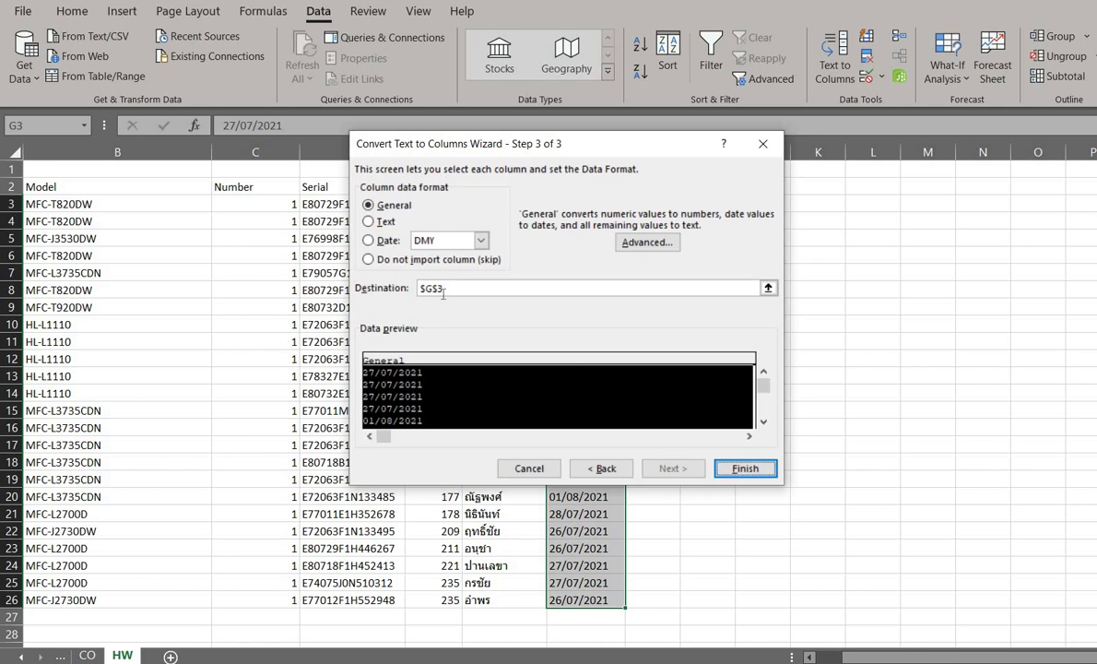
pyautogui.click(370, 223)
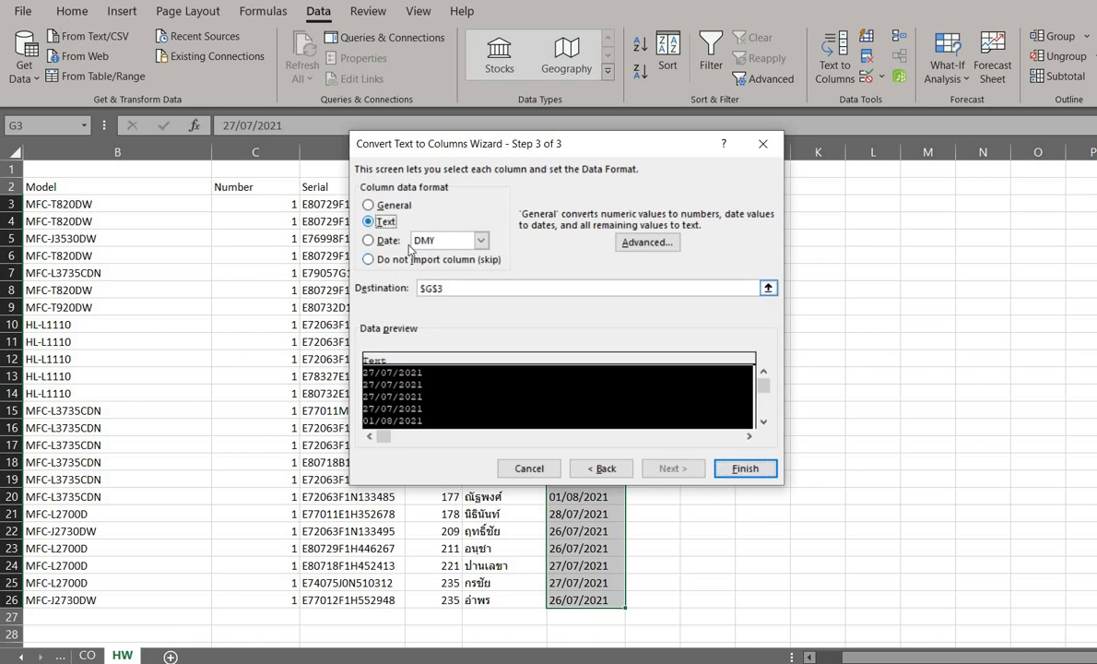
pyautogui.click(739, 468)
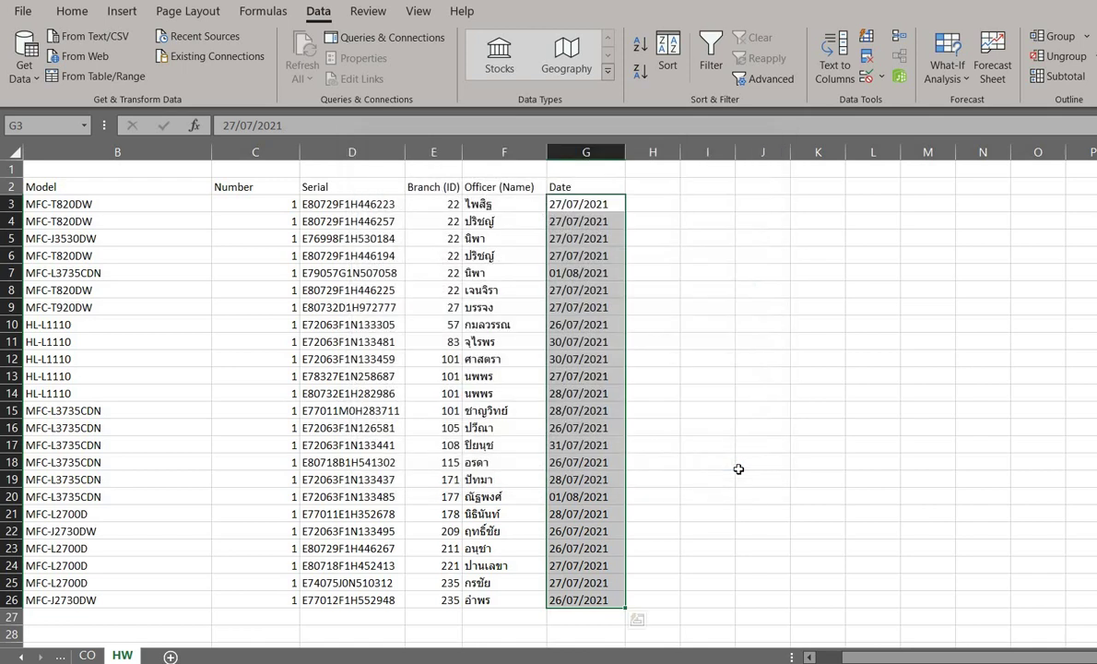
# Check the number format of several converted dates in column G
pyautogui.click(582, 307)
pyautogui.click(72, 11)
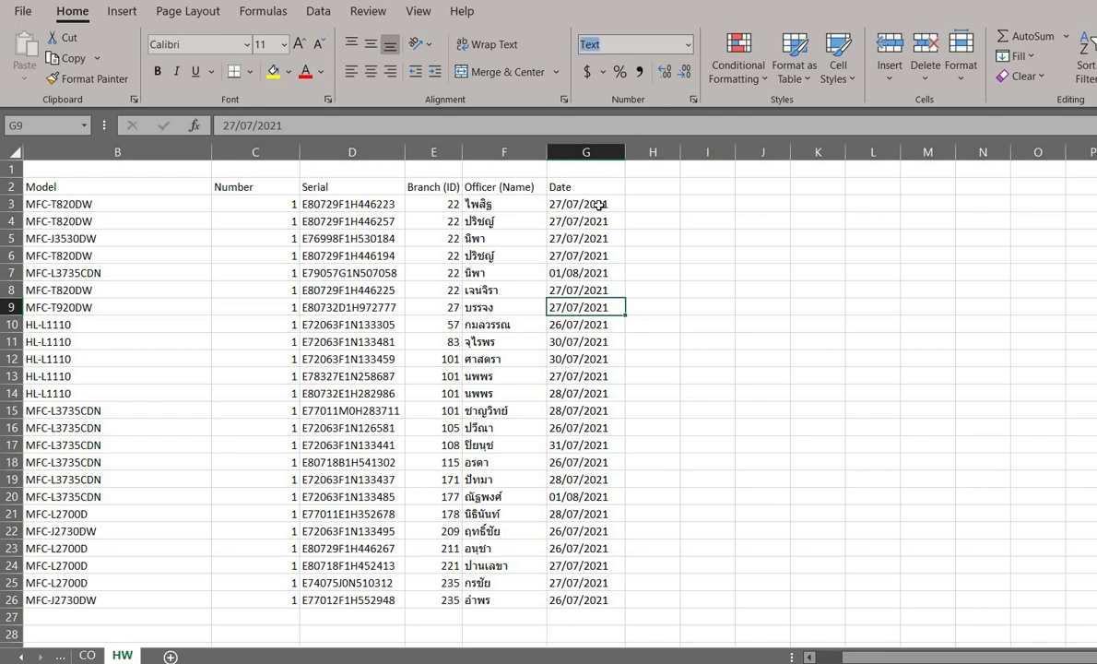
pyautogui.click(578, 325)
pyautogui.click(587, 376)
pyautogui.click(587, 341)
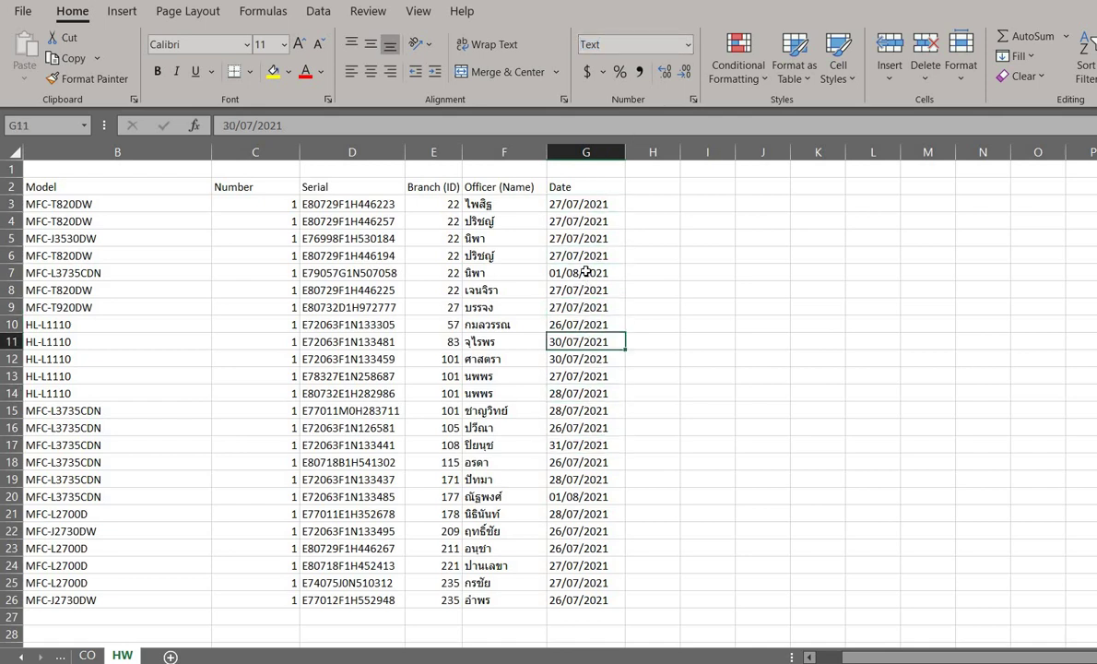
pyautogui.click(586, 307)
# Copy the text dates in G3:G26 and paste them as values into the sale-out template's Hardware sheet starting at C17
pyautogui.moveTo(599, 204); pyautogui.dragTo(571, 597)
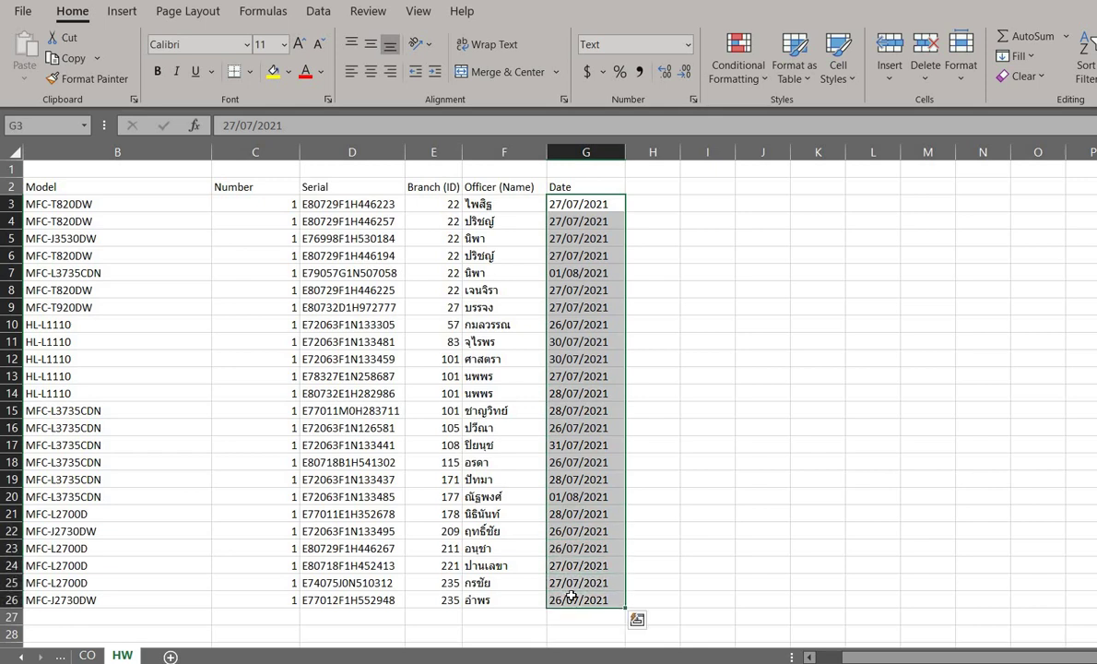
pyautogui.hotkey('ctrl', 'c')
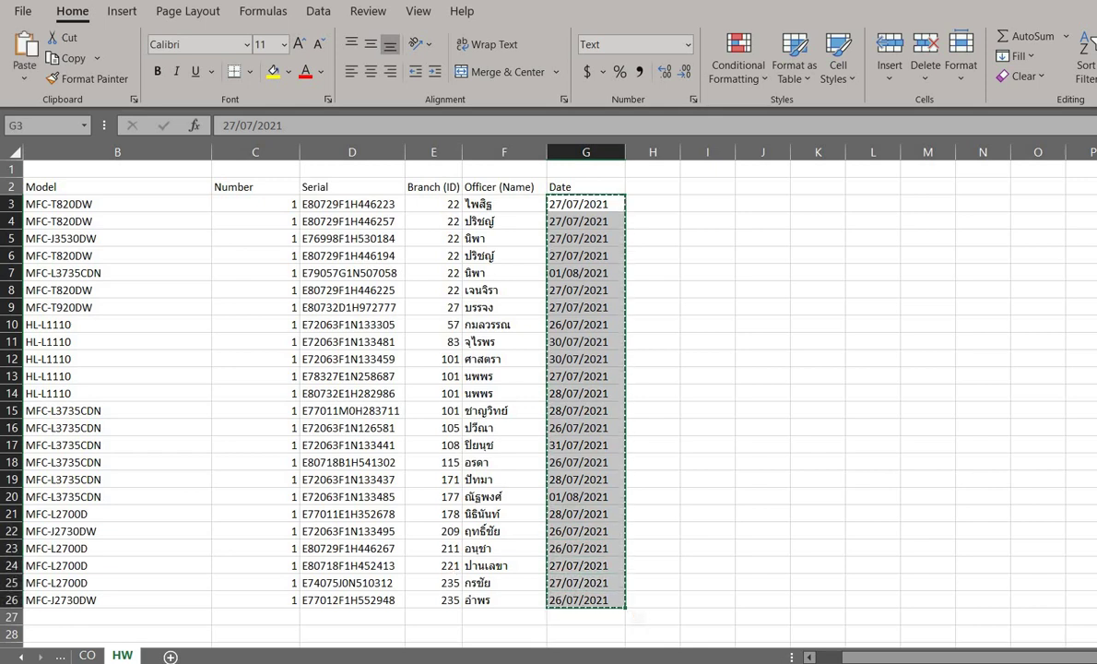
pyautogui.moveTo(553, 663)
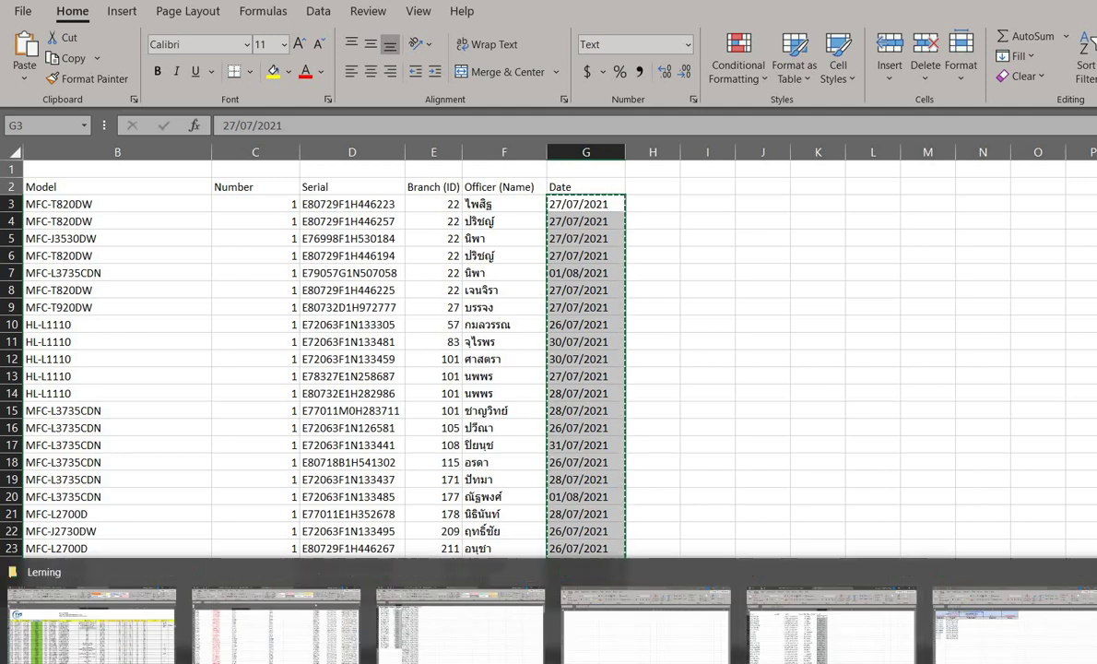
pyautogui.hotkey('alt', 'Tab')
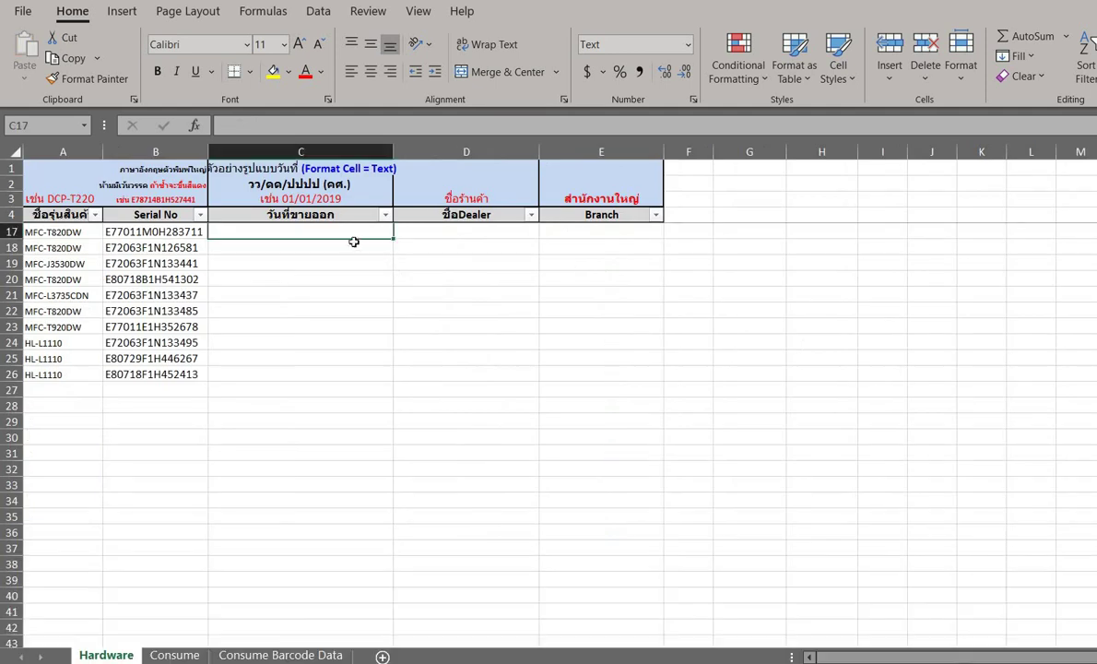
pyautogui.rightClick(351, 234)
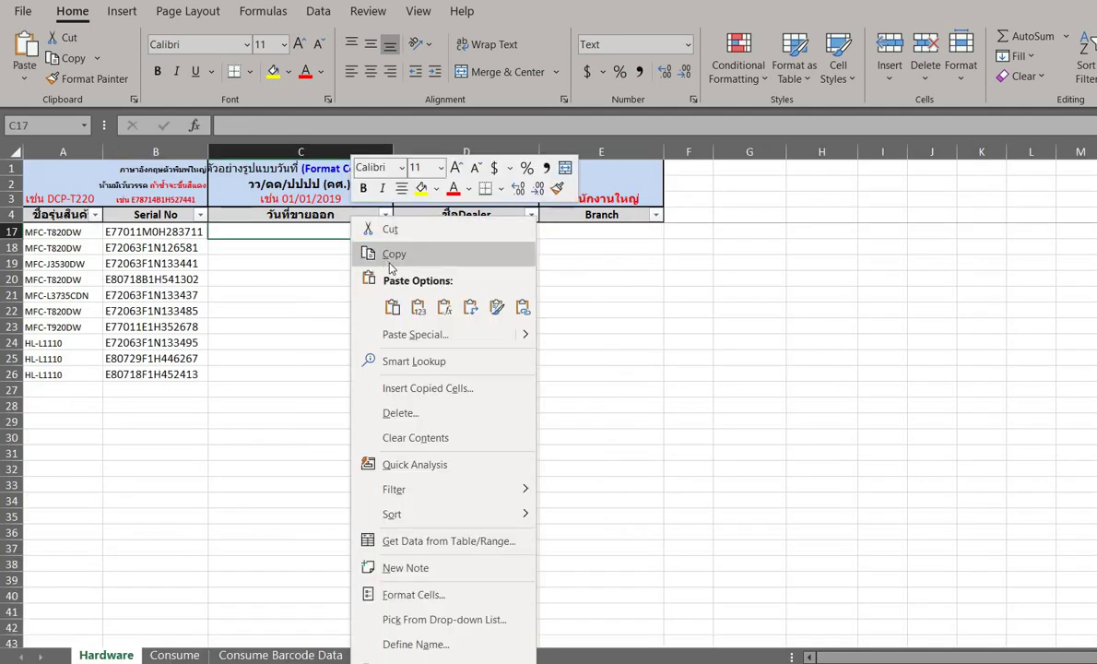
pyautogui.click(418, 307)
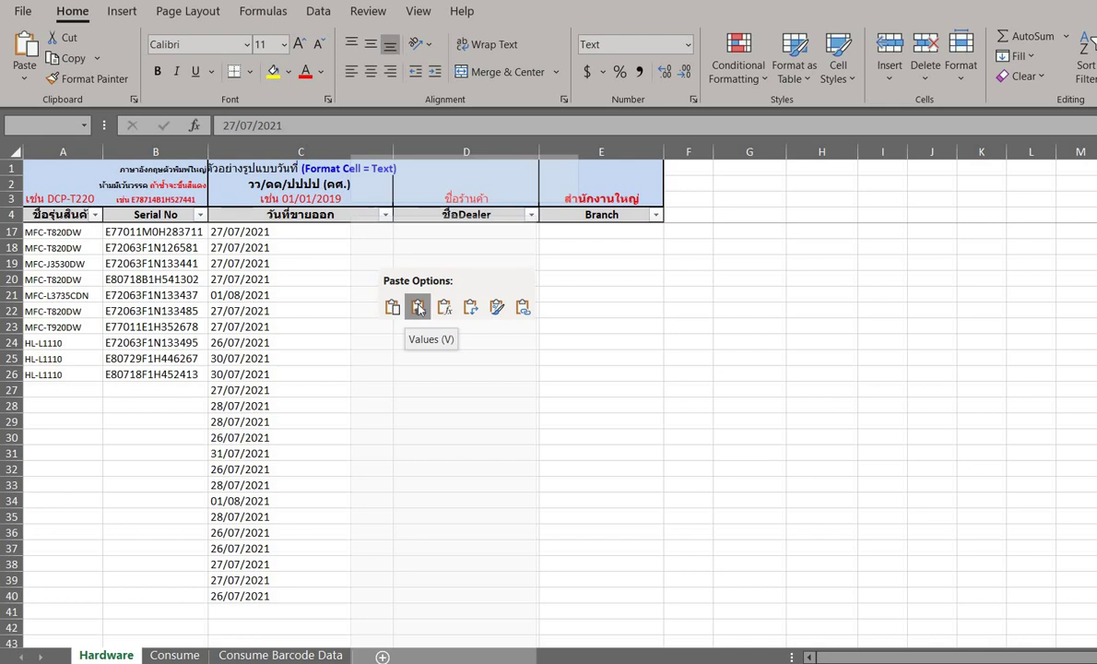
# Clear the surplus dates in C27:C41 and check the format of several remaining sale dates
pyautogui.moveTo(240, 391); pyautogui.dragTo(208, 610)
pyautogui.press('Delete')
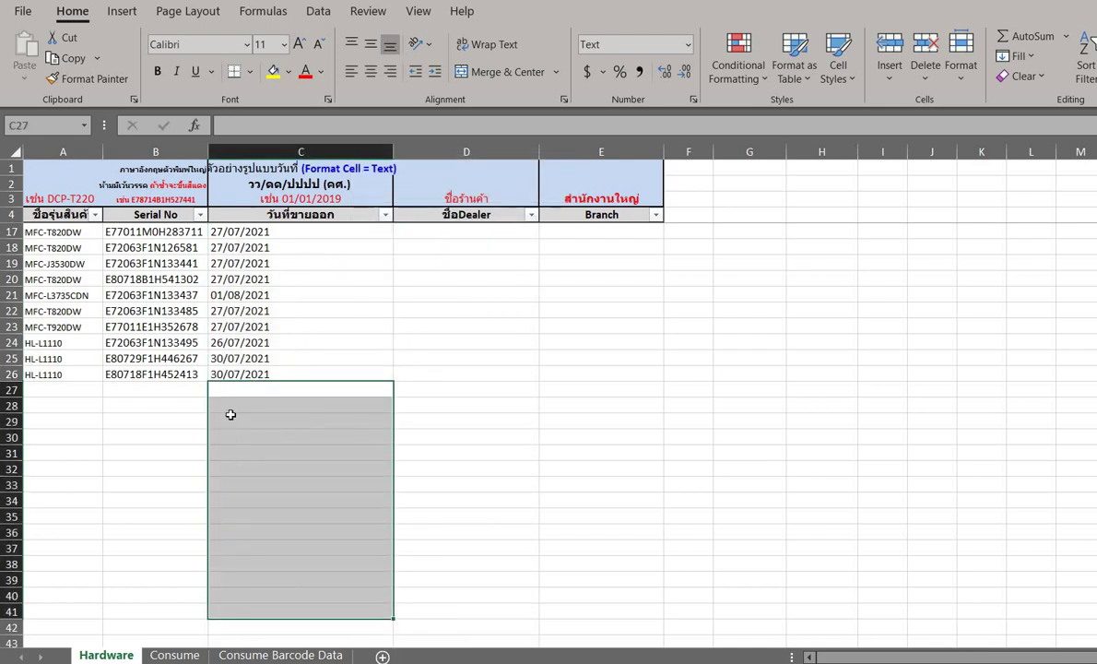
pyautogui.press('Up')
pyautogui.click(289, 245)
pyautogui.click(295, 297)
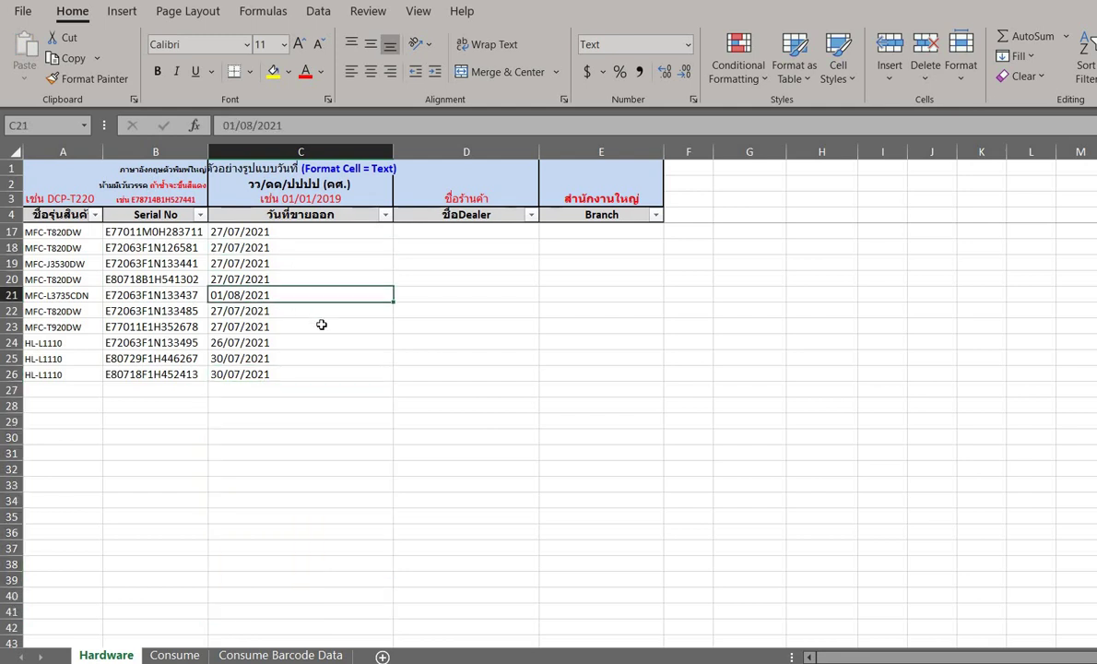
pyautogui.click(303, 321)
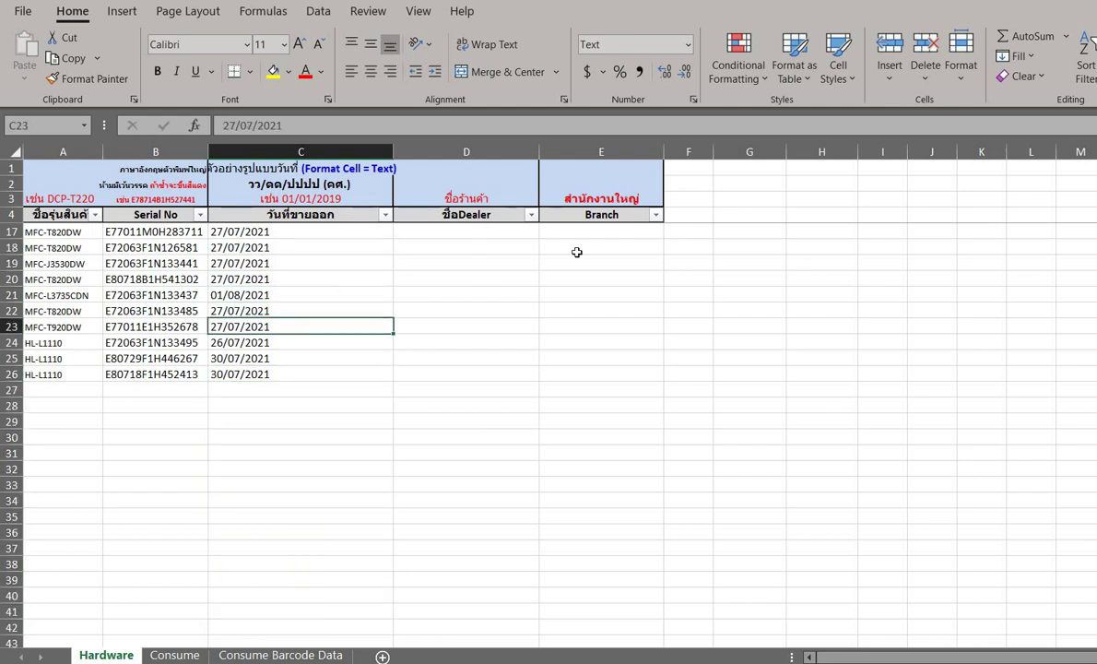
# Enter ABC as the dealer name in D17
pyautogui.doubleClick(535, 235)
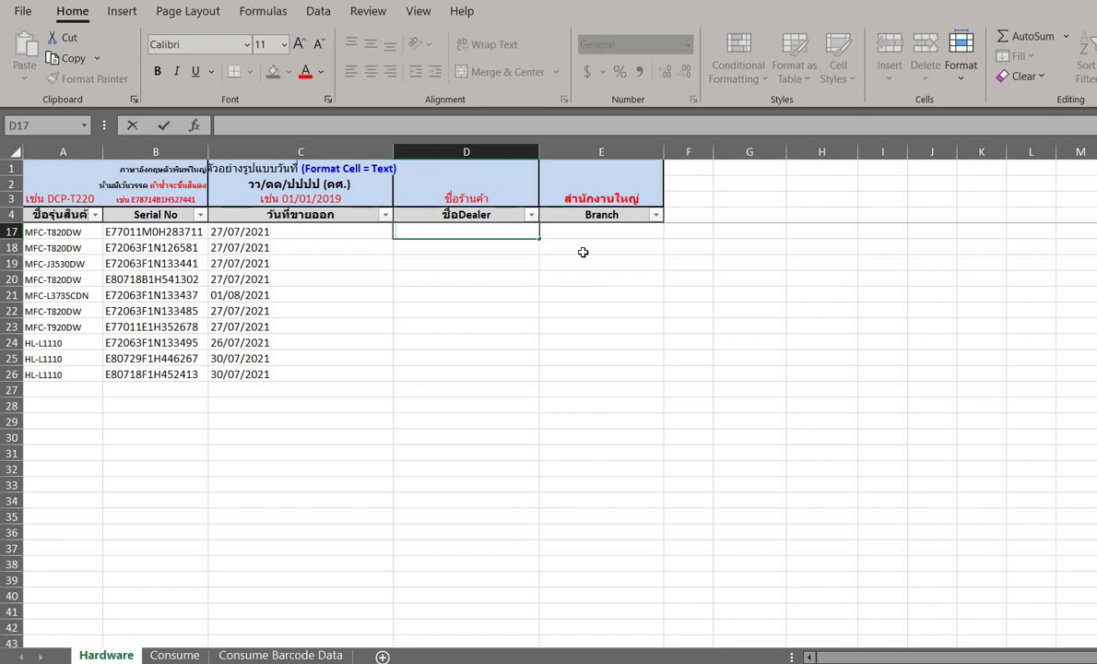
pyautogui.write('ABC')
pyautogui.press('Return')
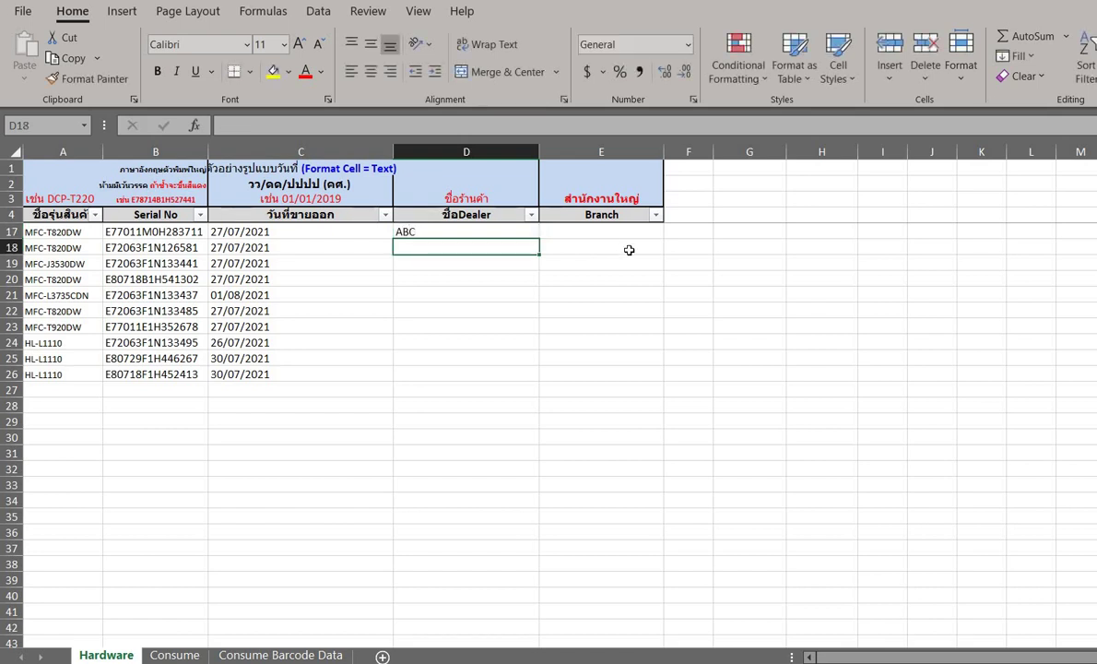
# Enter สำนักงานใหญ่ as the branch in E17
pyautogui.click(625, 231)
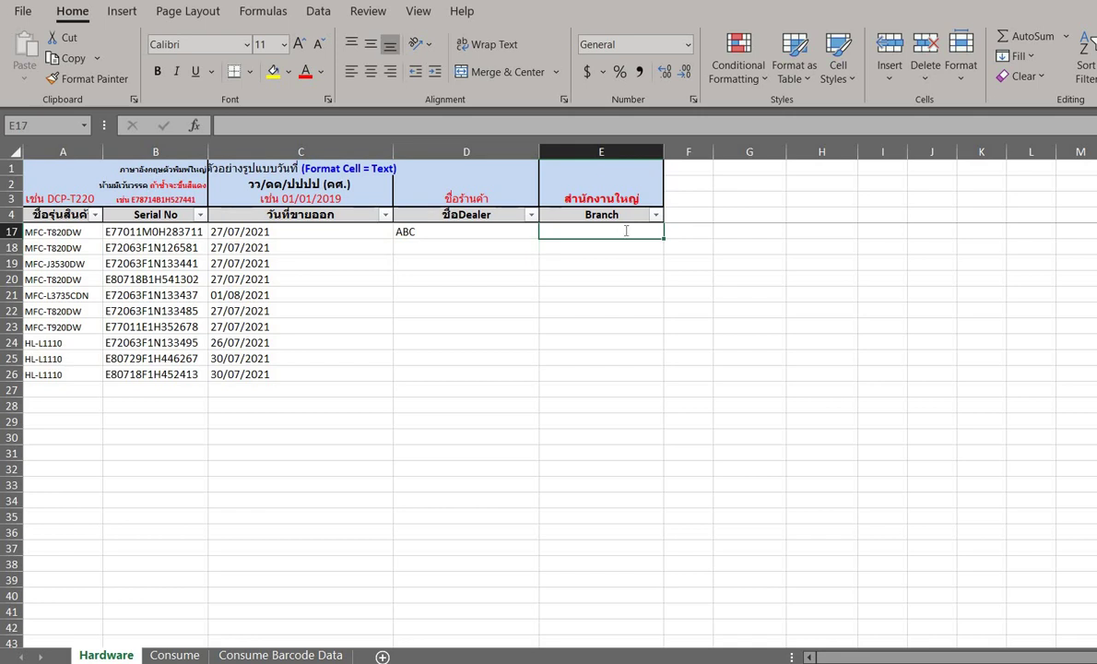
pyautogui.write('leoyd')
pyautogui.press('BackSpace')
pyautogui.press('BackSpace')
pyautogui.press('BackSpace')
pyautogui.press('BackSpace')
pyautogui.press('BackSpace')
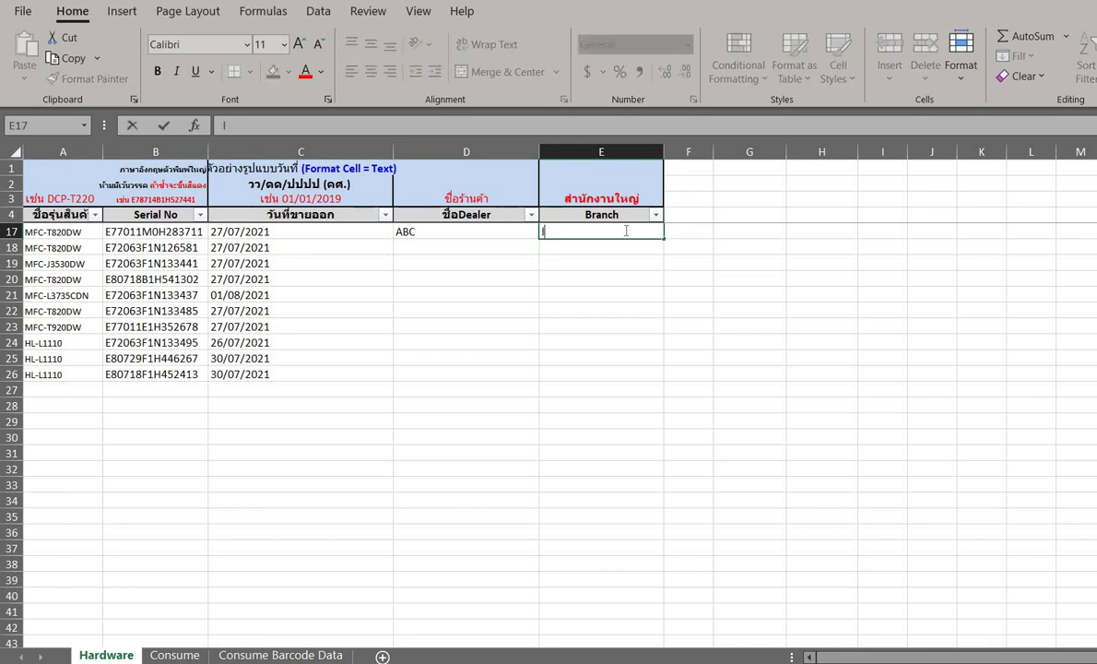
pyautogui.write('สำนักงานใหญ่')
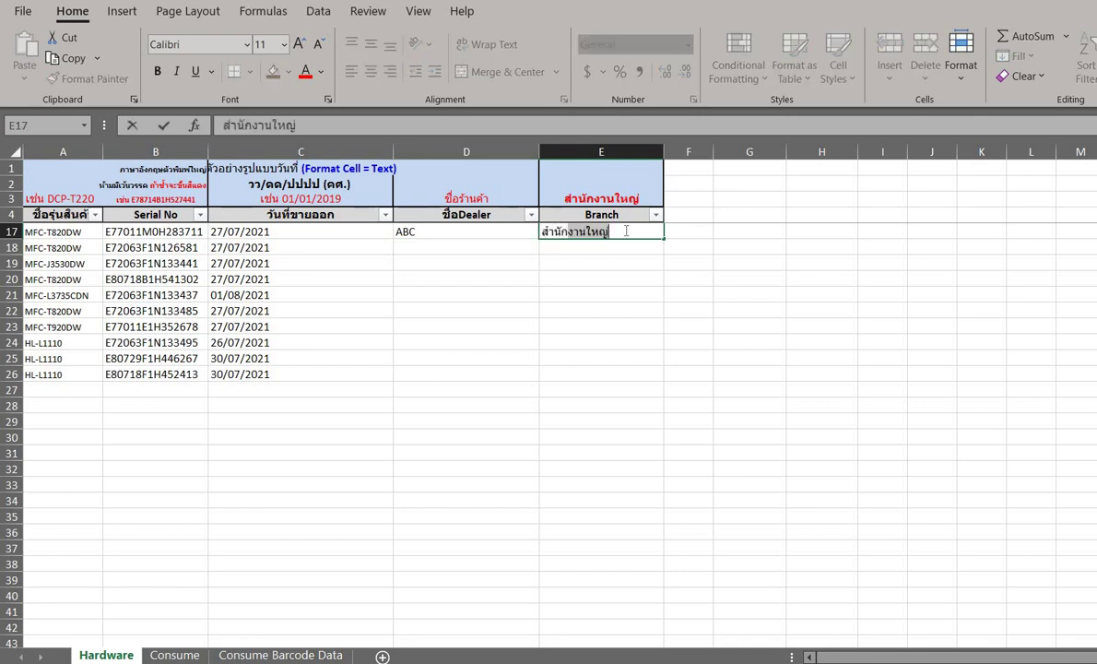
pyautogui.press('Return')
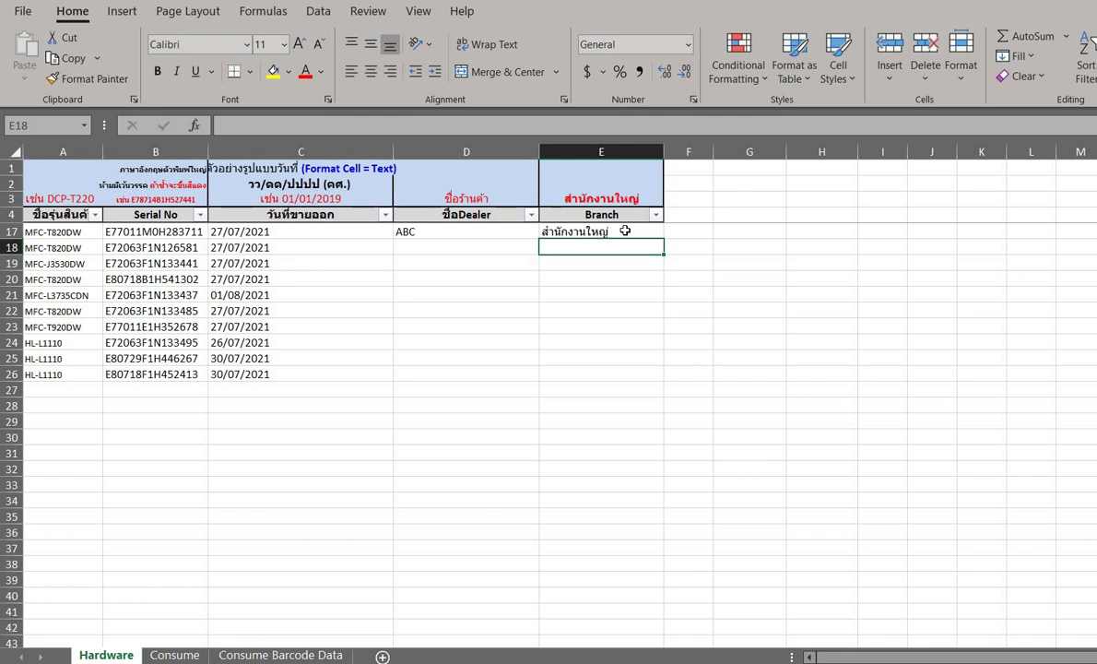
# Copy the dealer and branch from D17:E17 down to rows 18 through 26
pyautogui.moveTo(520, 233); pyautogui.dragTo(500, 370)
pyautogui.hotkey('ctrl', 'c')
pyautogui.hotkey('ctrl', 'v')
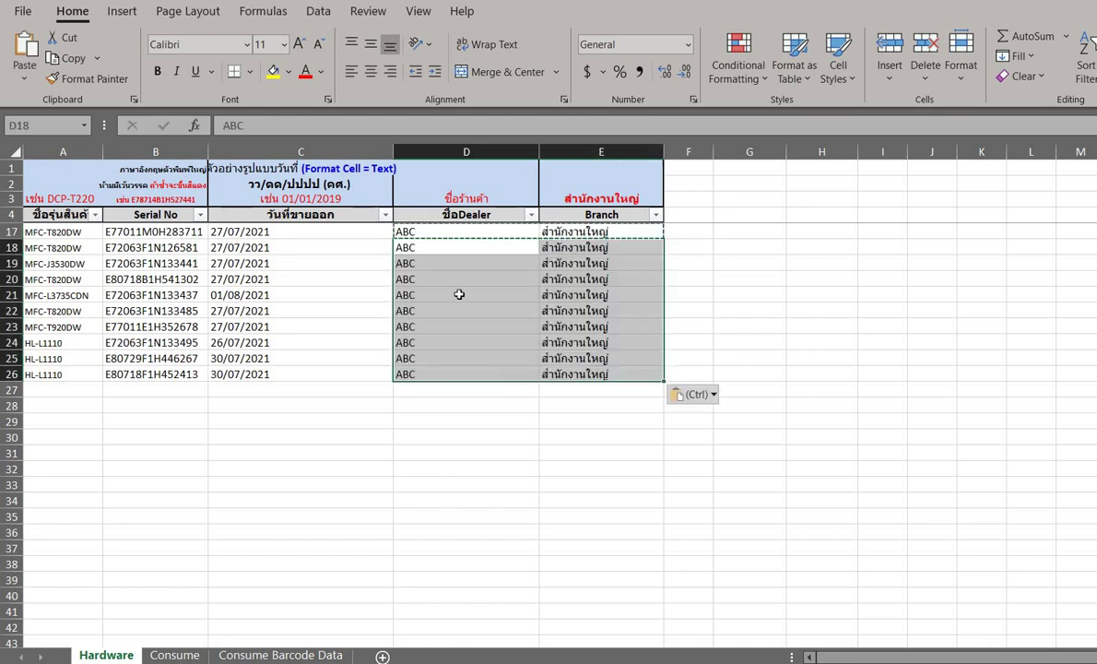
pyautogui.click(461, 295)
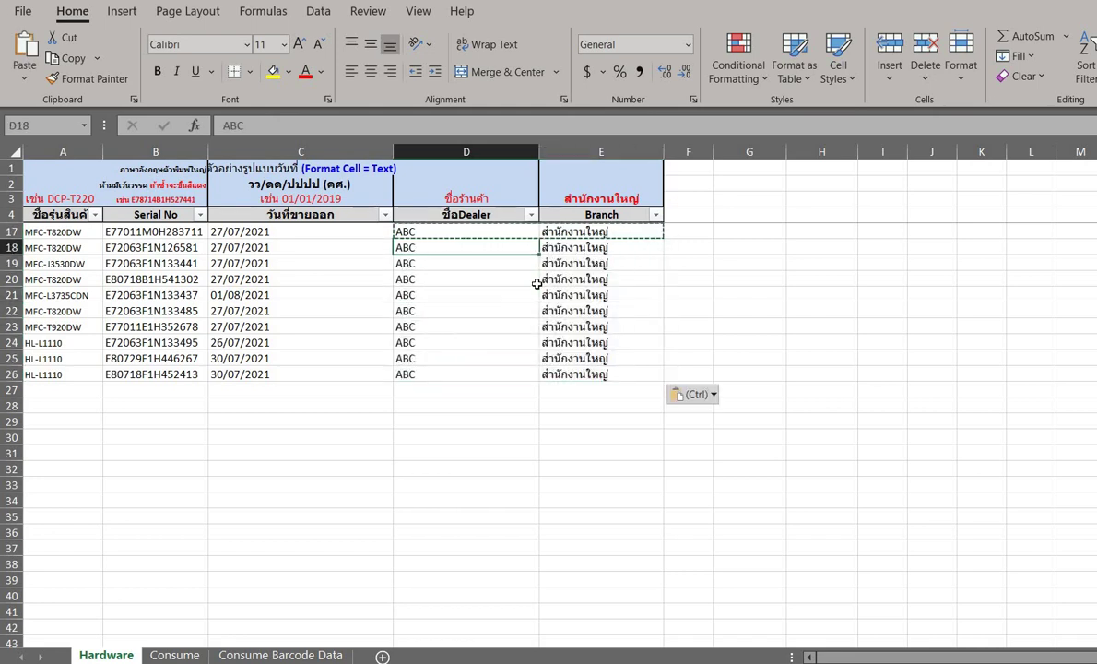
pyautogui.click(570, 280)
pyautogui.click(487, 247)
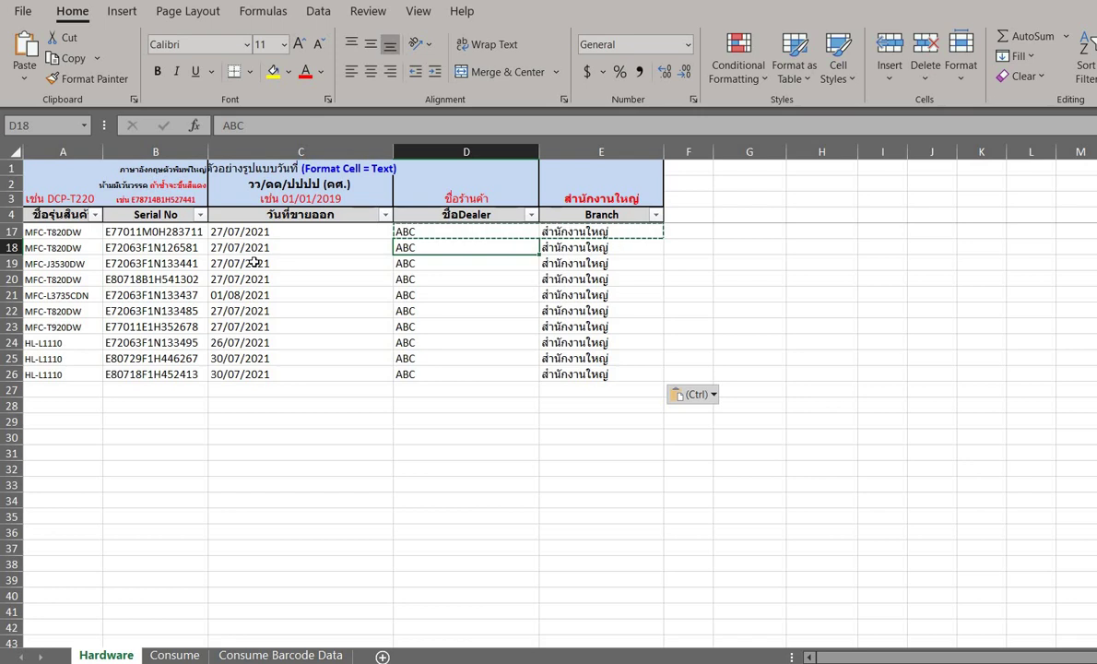
pyautogui.click(254, 263)
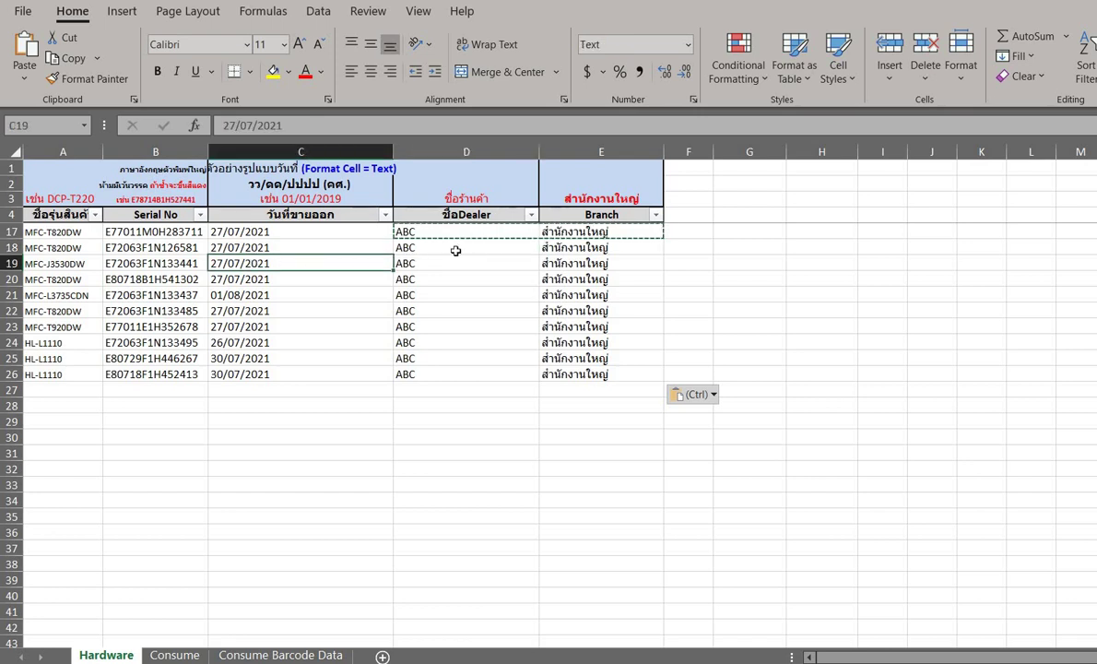
pyautogui.press('Right')
pyautogui.press('Right')
pyautogui.press('Up')
pyautogui.press('Up')
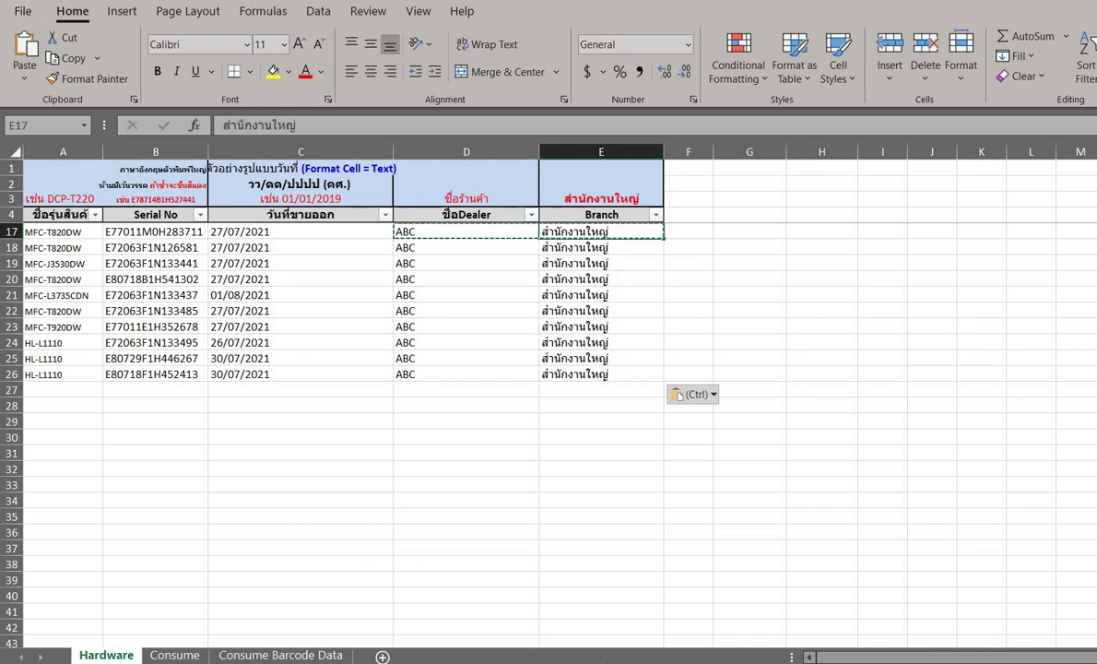
# Switch to the Brother Monthly Report 2021 workbook and copy the date in G3 to the empty cell I3
pyautogui.moveTo(517, 662)
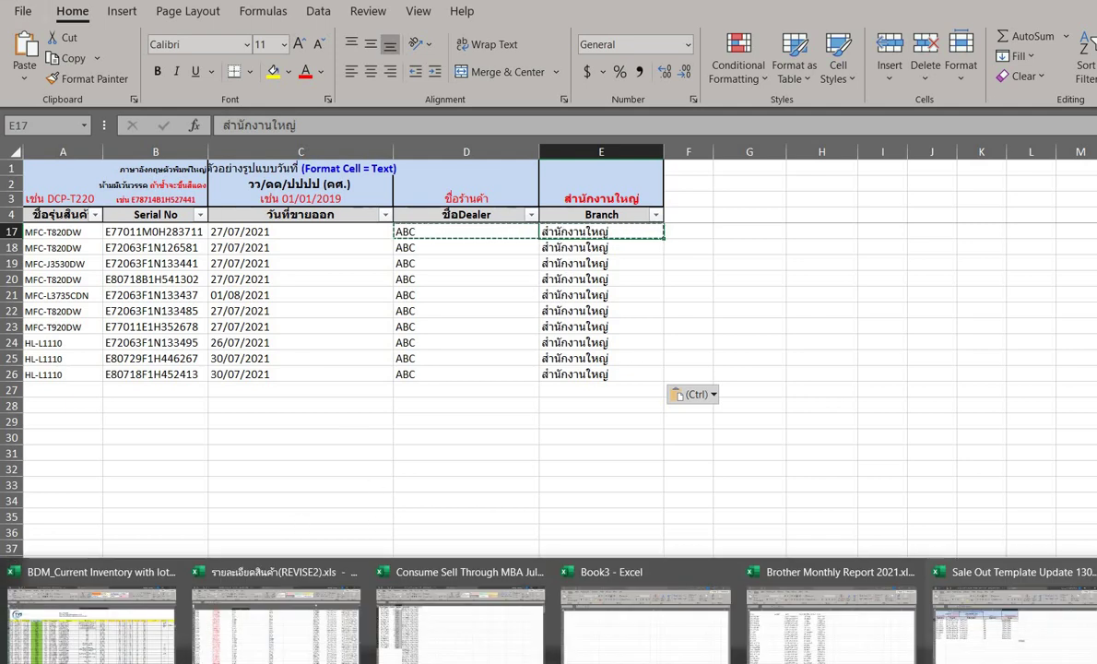
pyautogui.click(854, 659)
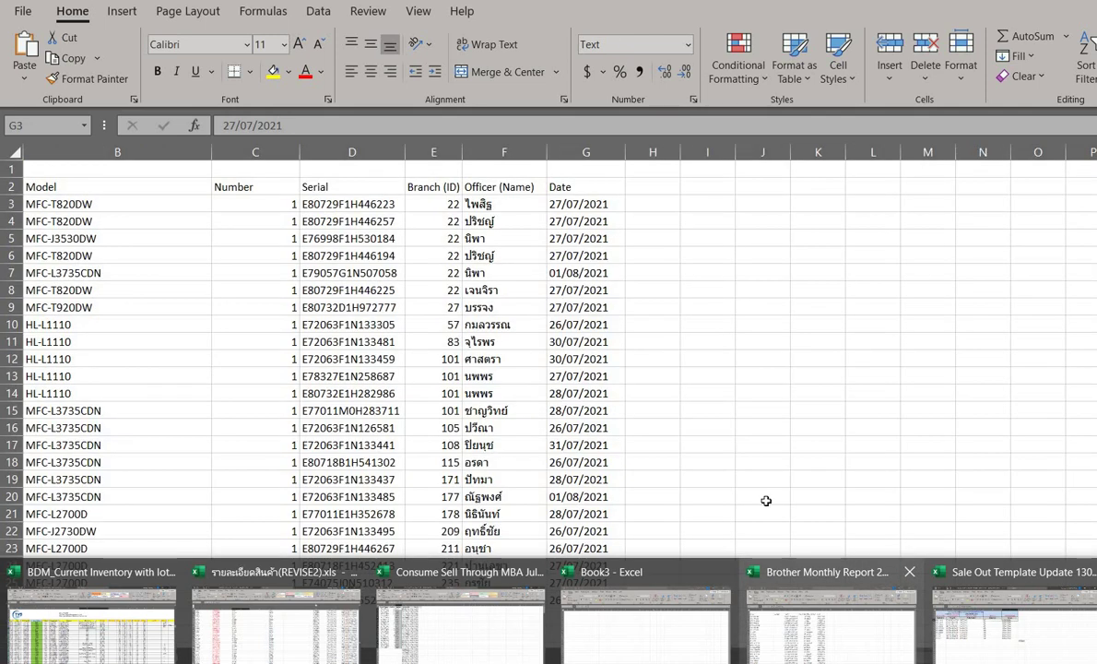
pyautogui.click(708, 203)
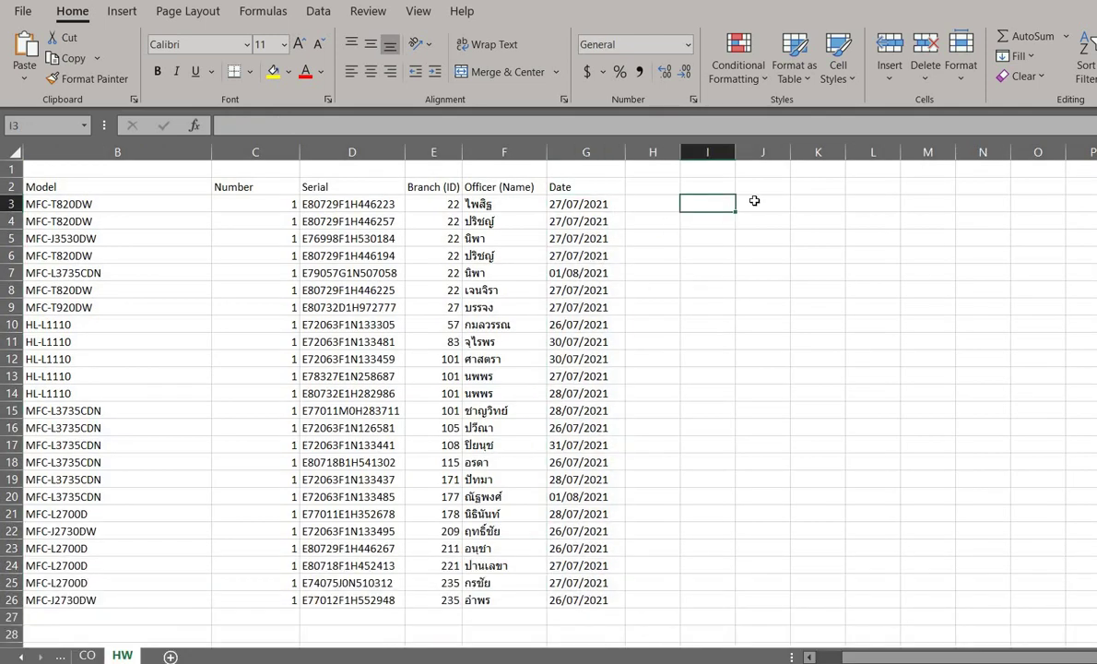
pyautogui.click(617, 201)
pyautogui.hotkey('ctrl', 'c')
pyautogui.click(709, 205)
pyautogui.hotkey('ctrl', 'v')
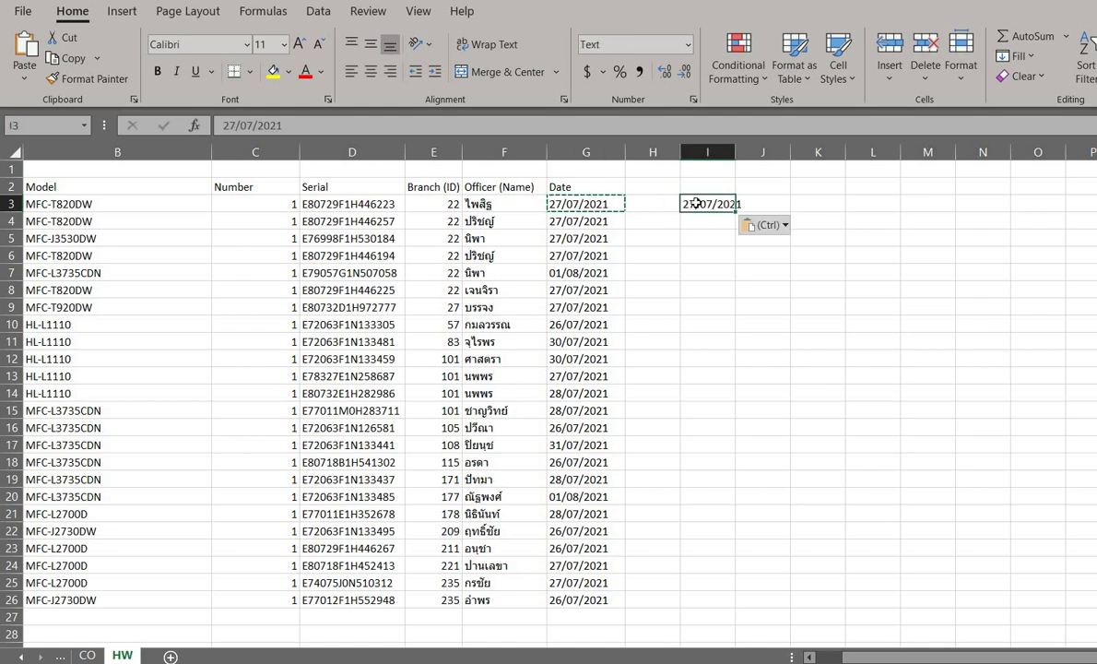
# Change the copied text date in I3 to 20/7/2021
pyautogui.press('F2')
pyautogui.press('Delete')
pyautogui.press('Delete')
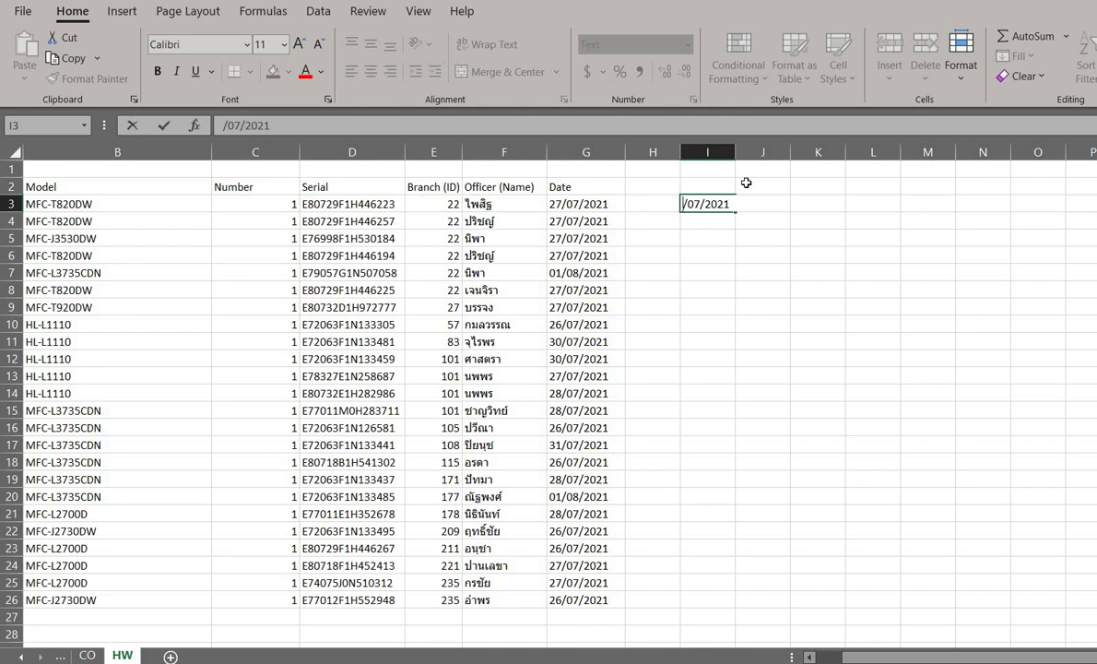
pyautogui.write('7')
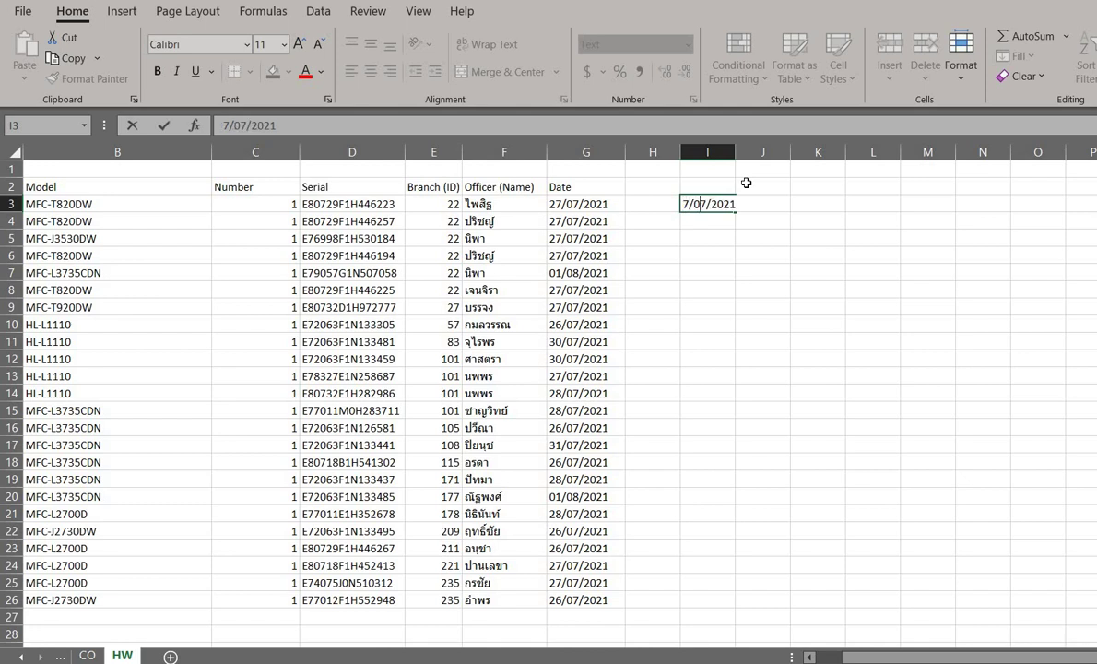
pyautogui.press('BackSpace')
pyautogui.press('Delete')
pyautogui.write('20')
pyautogui.press('Return')
# Enter the date 01/01/2021 in I4 and compare its number format with that of I3
pyautogui.write('1')
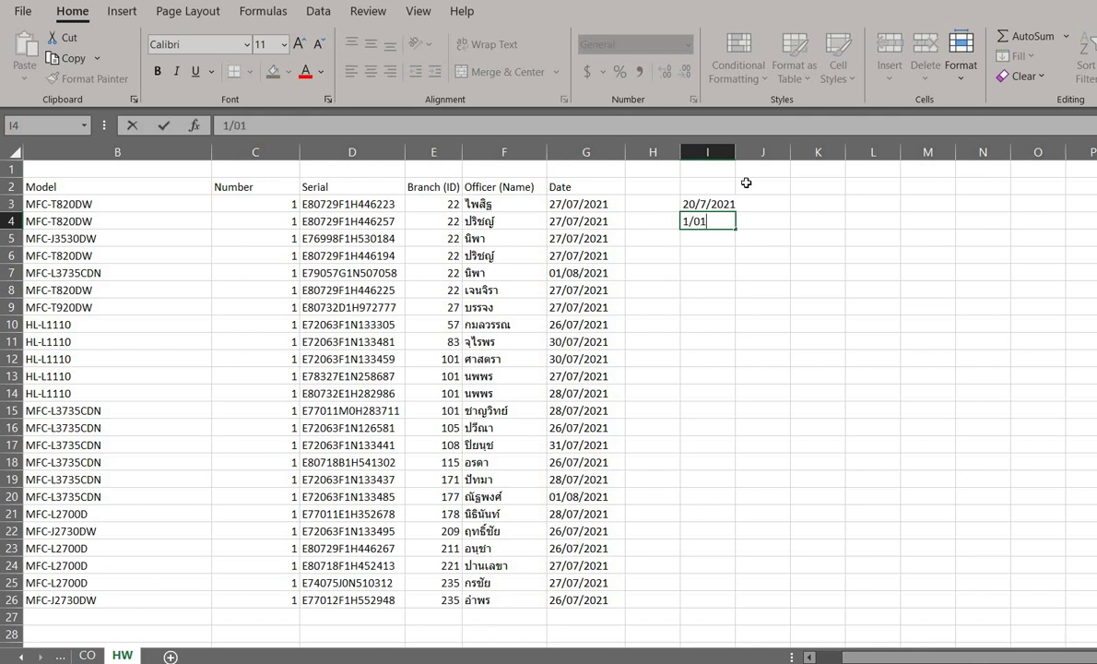
pyautogui.write('/01/2021')
pyautogui.press('Return')
pyautogui.click(716, 204)
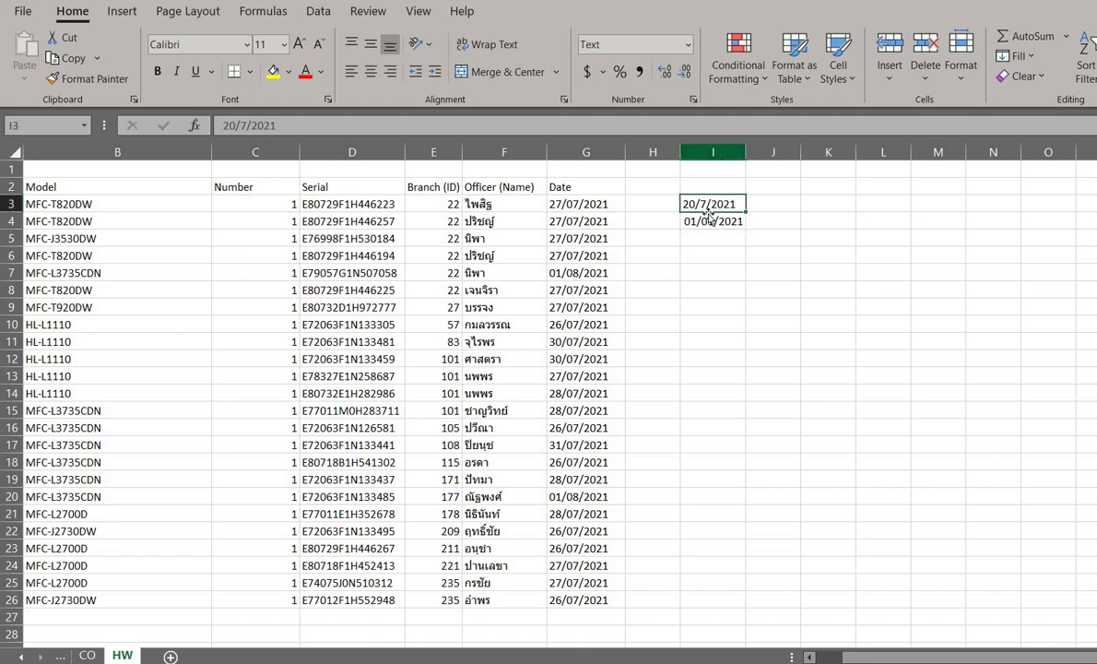
pyautogui.click(712, 214)
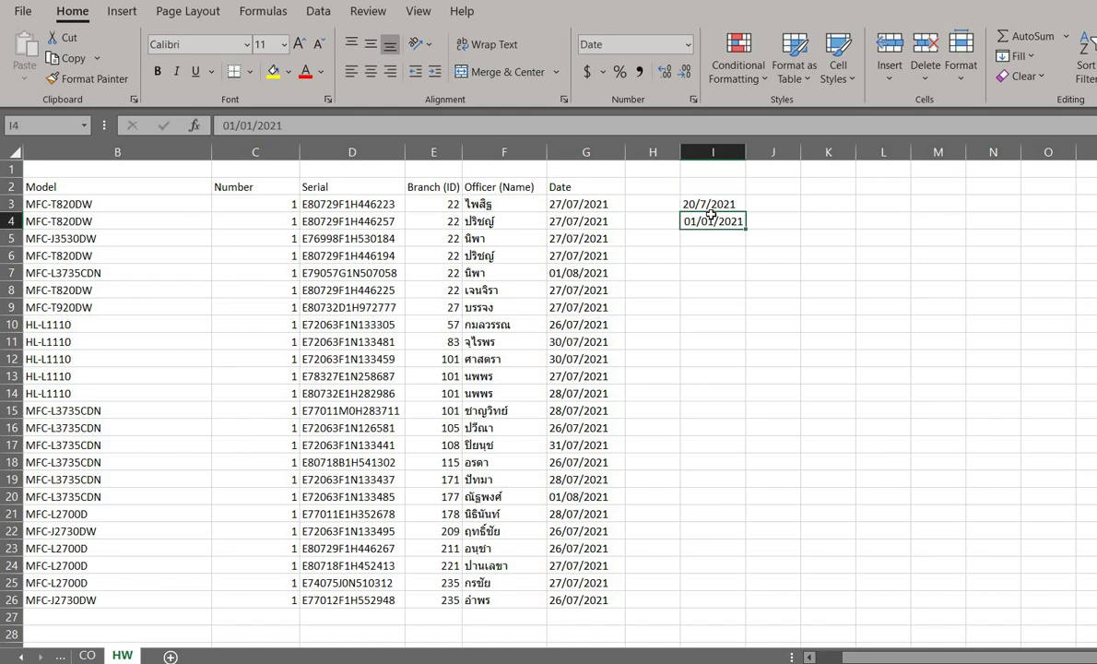
pyautogui.hotkey('ctrl', 'c')
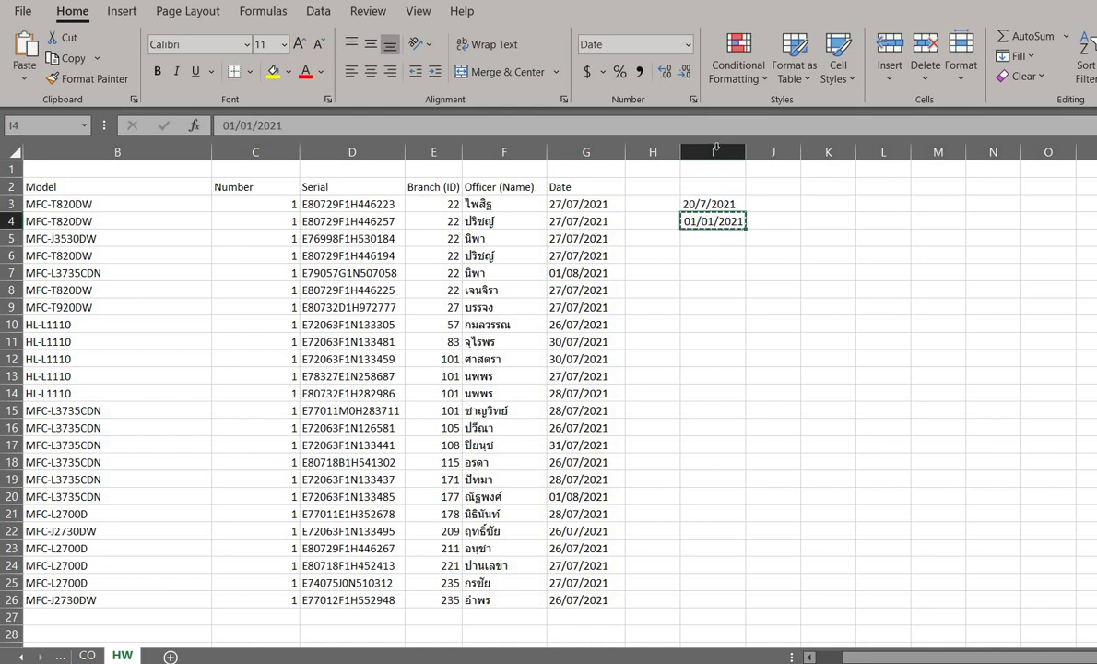
# Apply a date number format to all of column I and check the formats of I3 and I4
pyautogui.click(708, 152)
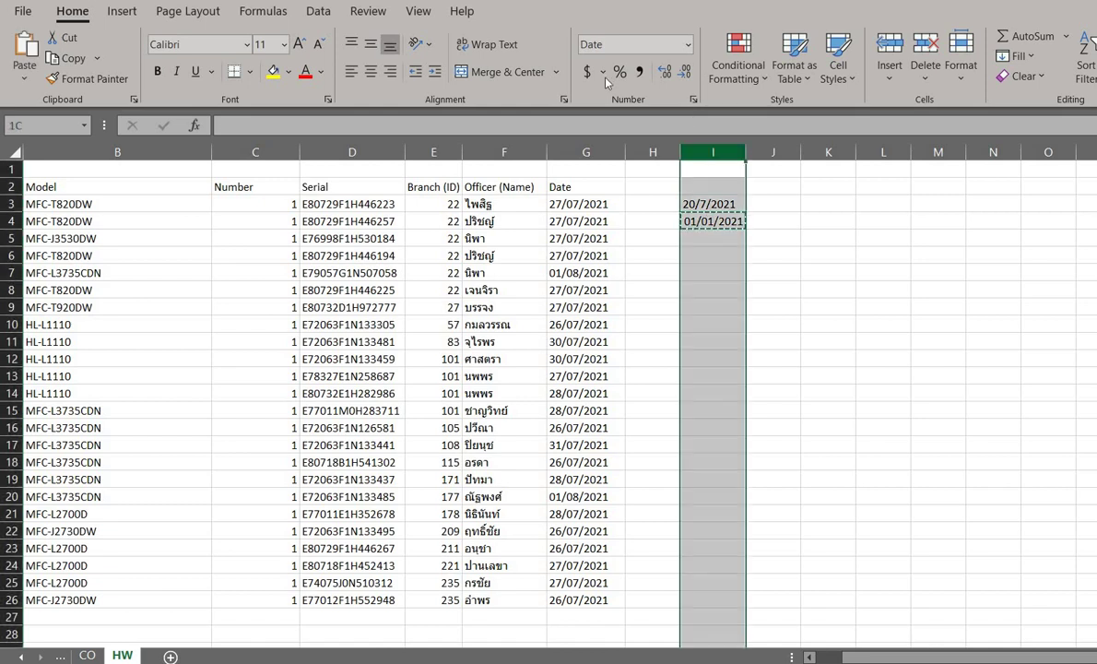
pyautogui.click(710, 216)
pyautogui.click(711, 203)
pyautogui.click(701, 150)
pyautogui.click(318, 11)
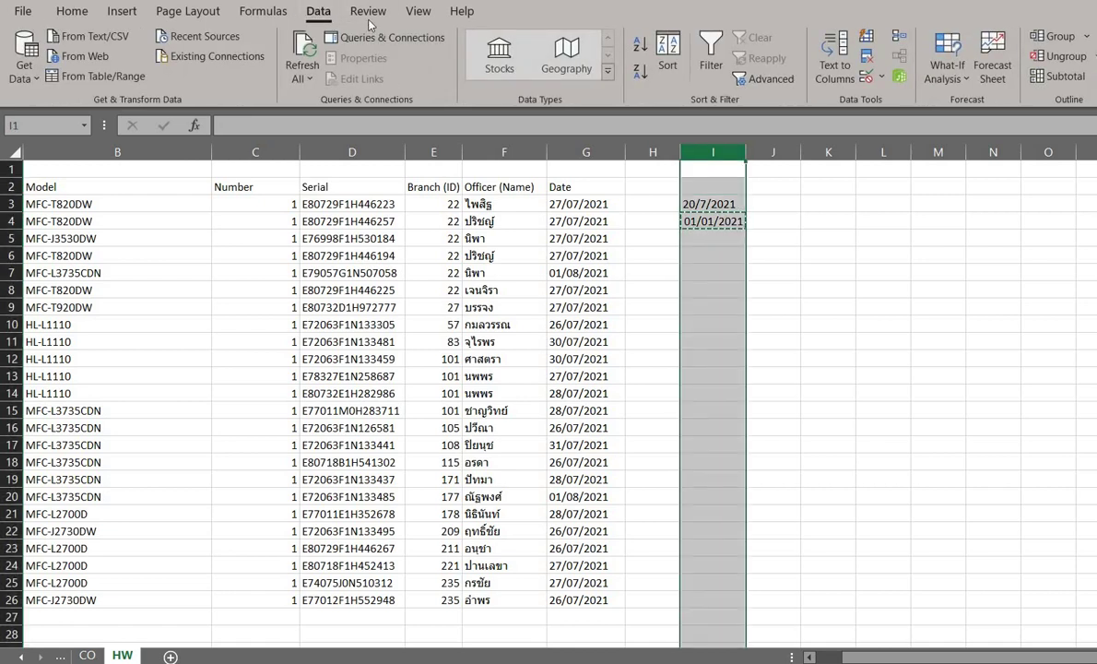
pyautogui.click(76, 11)
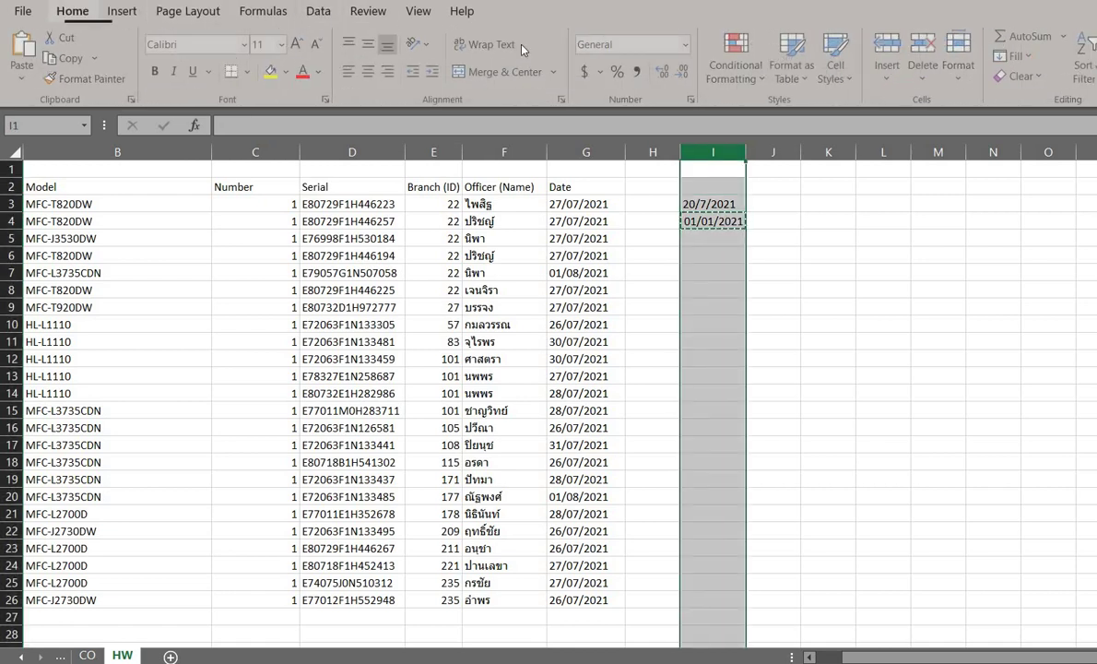
pyautogui.click(685, 45)
pyautogui.click(687, 245)
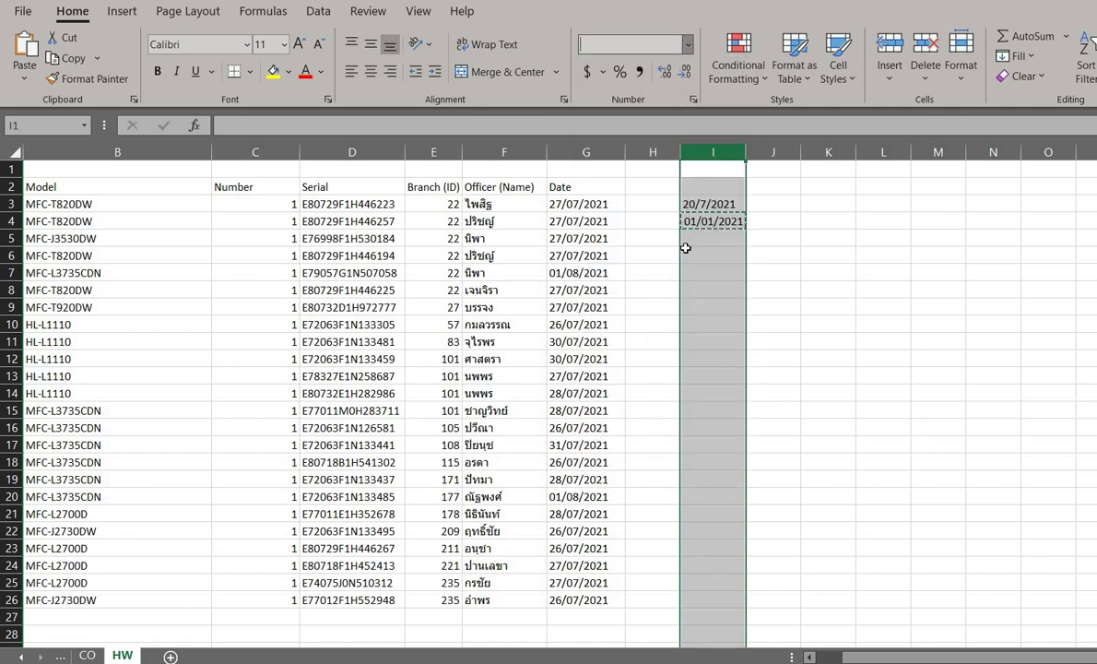
pyautogui.click(717, 205)
pyautogui.click(724, 223)
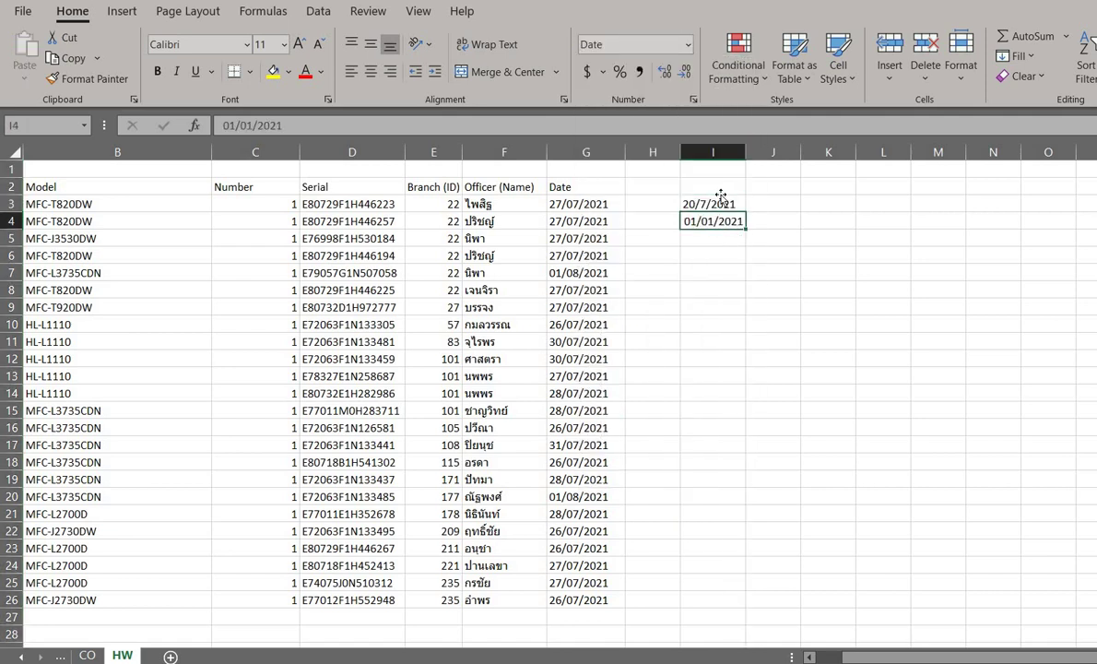
# Convert all of column I to text with Text to Columns, keeping it delimited and setting the column data format to Text
pyautogui.click(710, 187)
pyautogui.hotkey('ctrl', 'space')
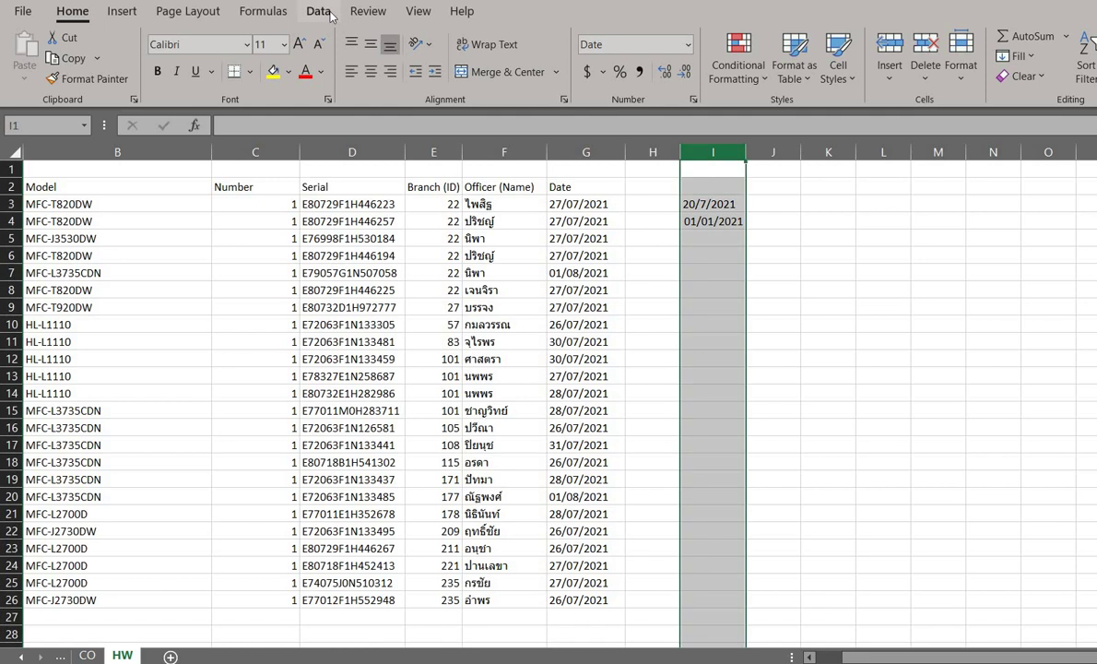
pyautogui.click(836, 72)
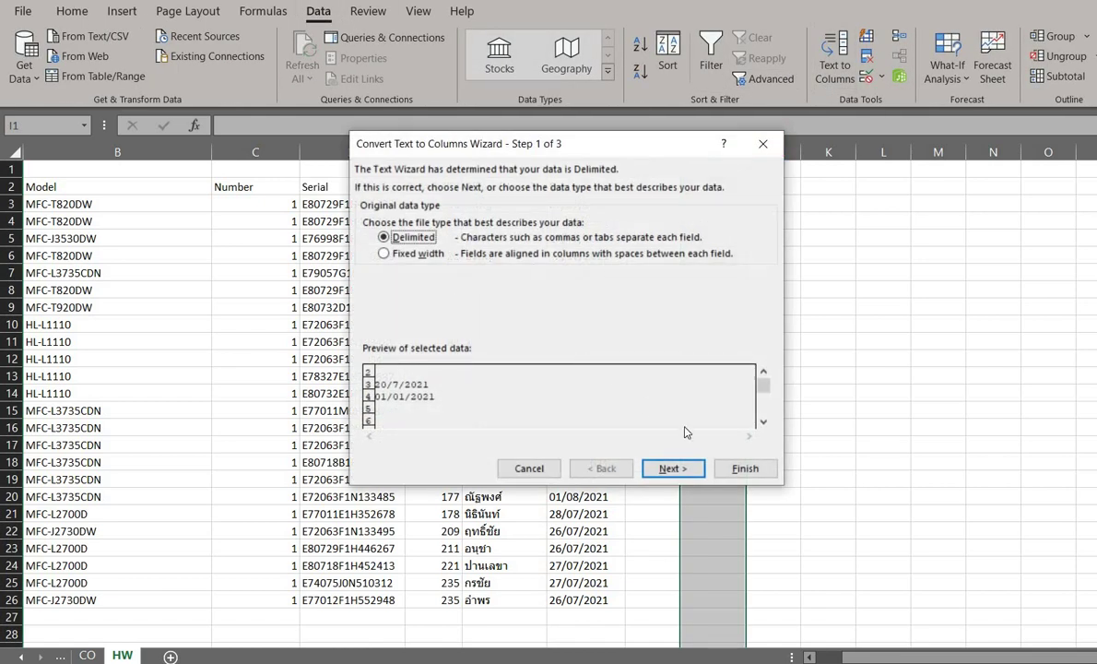
pyautogui.click(675, 474)
pyautogui.click(676, 474)
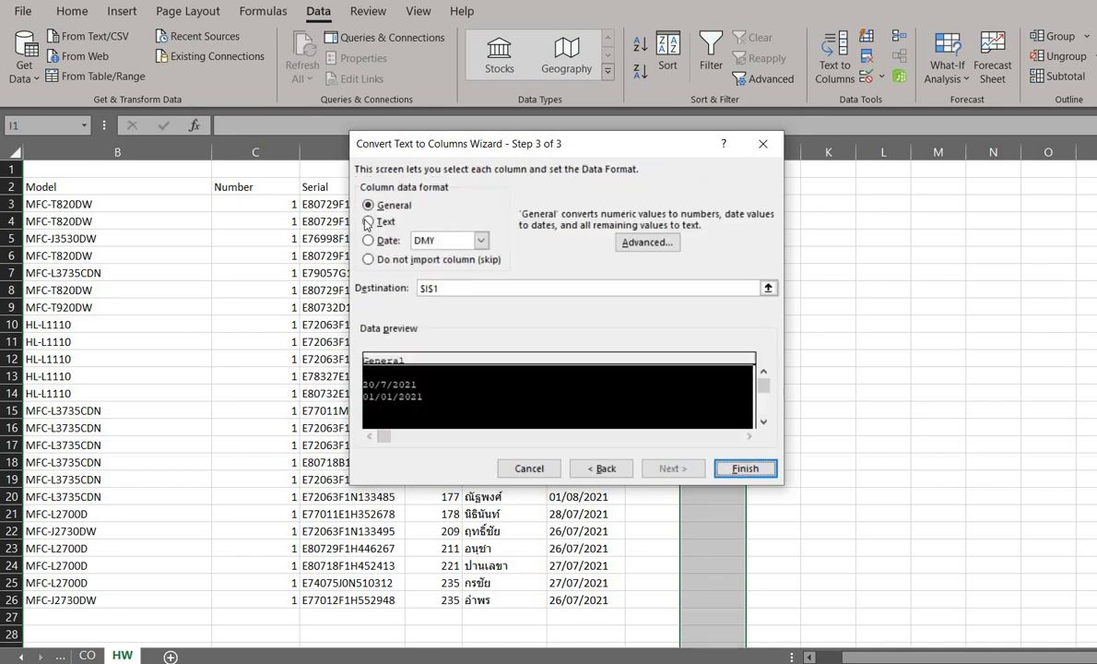
pyautogui.click(374, 223)
pyautogui.click(745, 468)
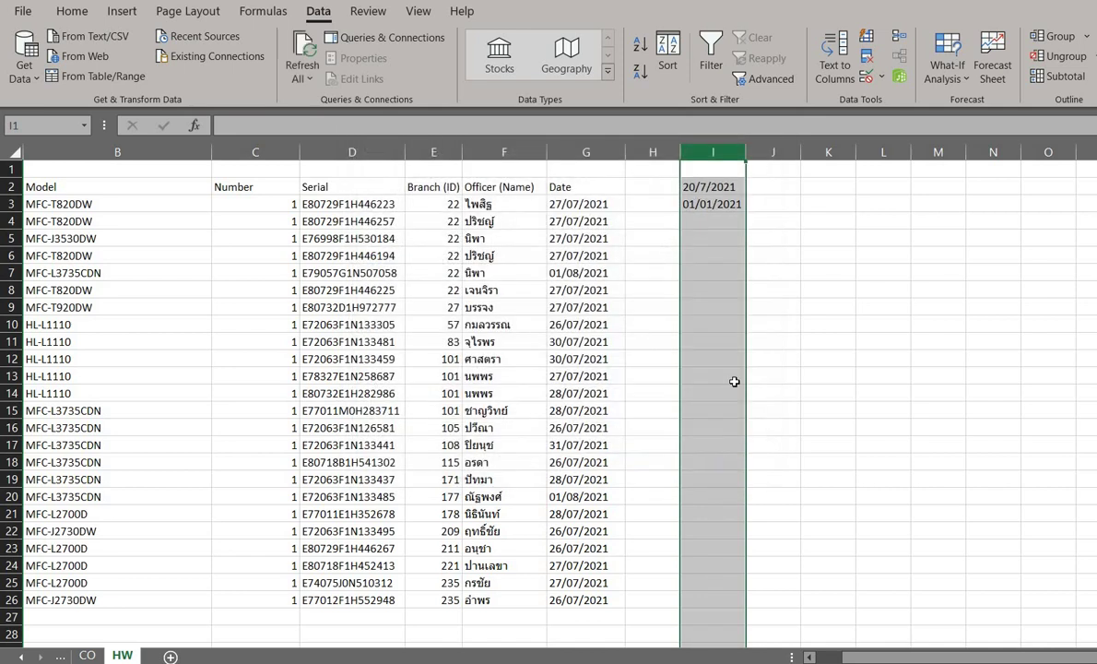
# Change the text date in I2 to 20/07/2021 and copy the two dates in I2:I3
pyautogui.click(717, 186)
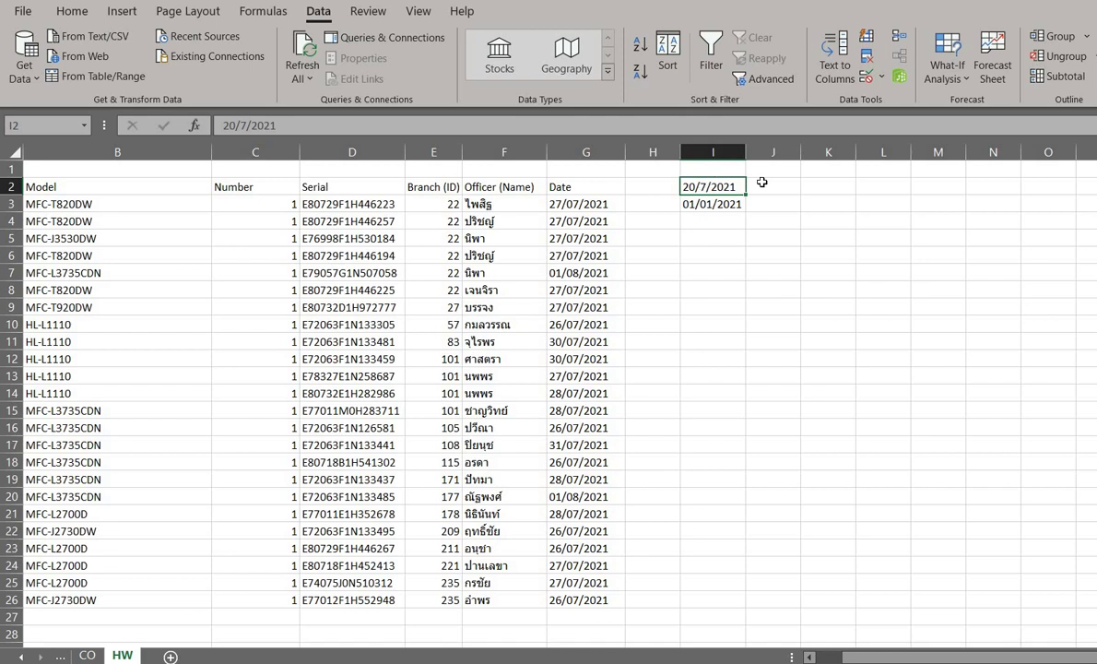
pyautogui.press('F2')
pyautogui.click(721, 240)
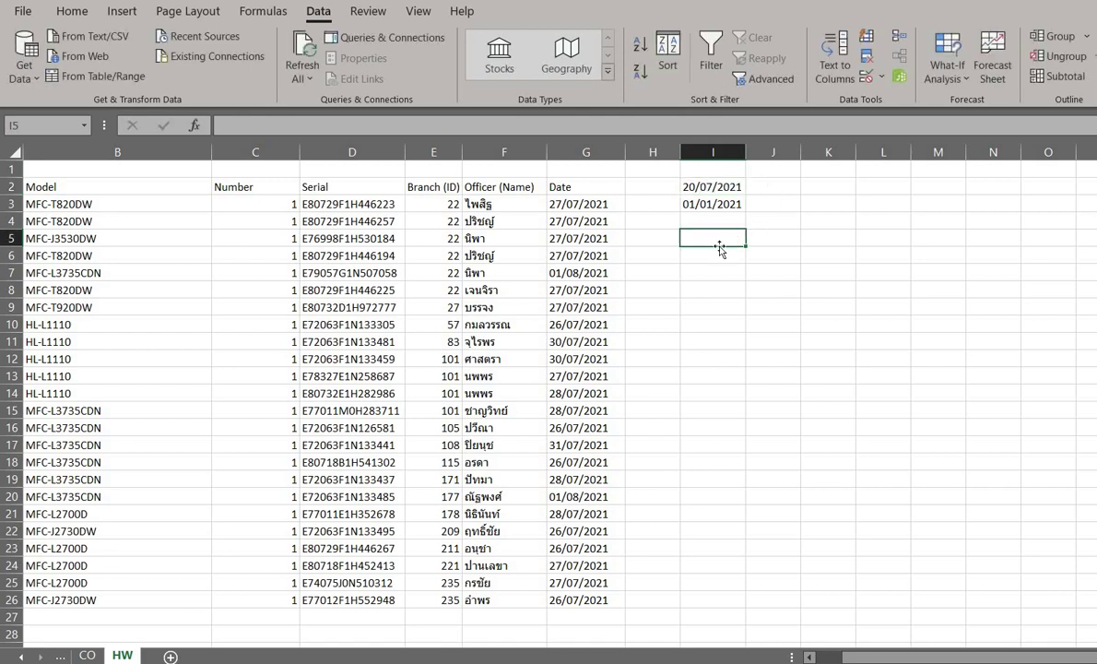
pyautogui.moveTo(723, 188); pyautogui.dragTo(729, 202)
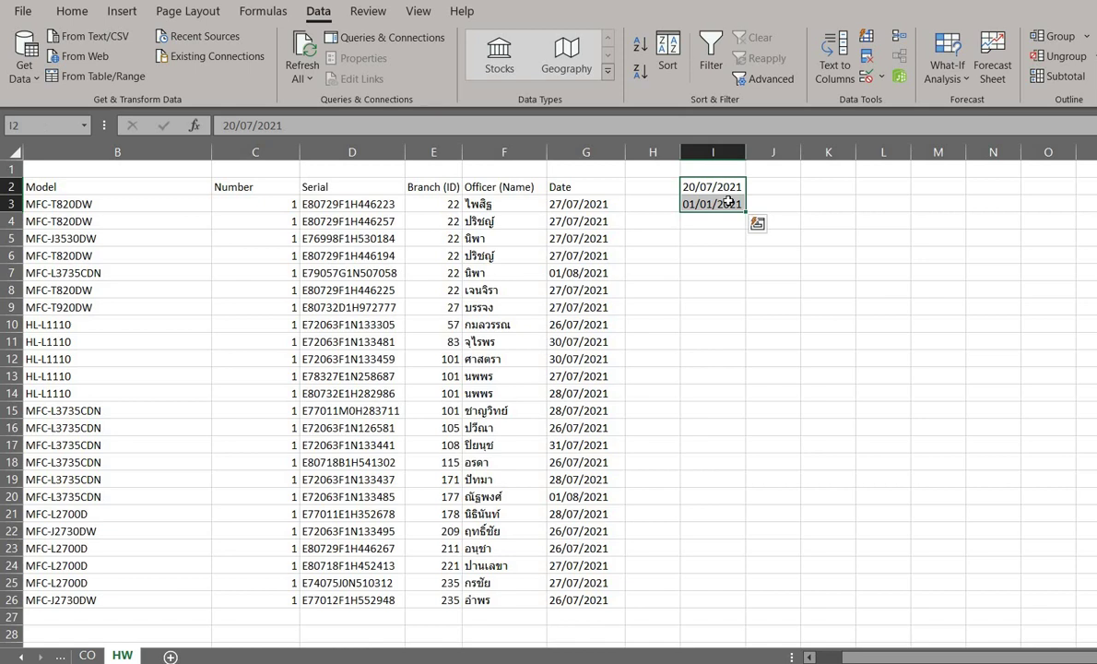
pyautogui.hotkey('ctrl', 'c')
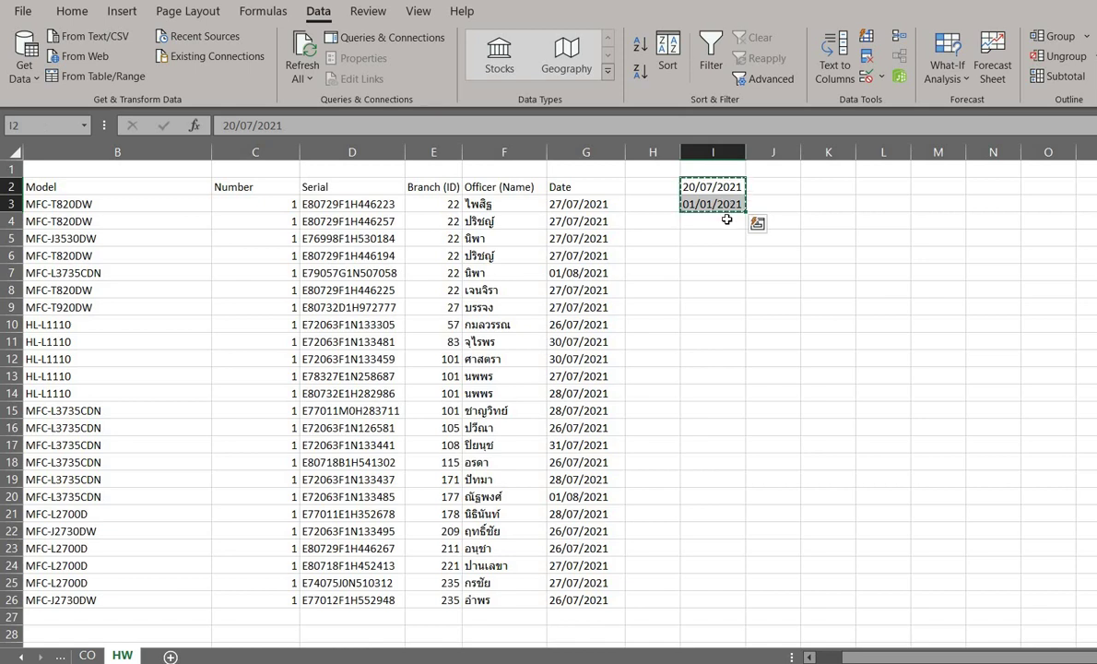
pyautogui.click(726, 224)
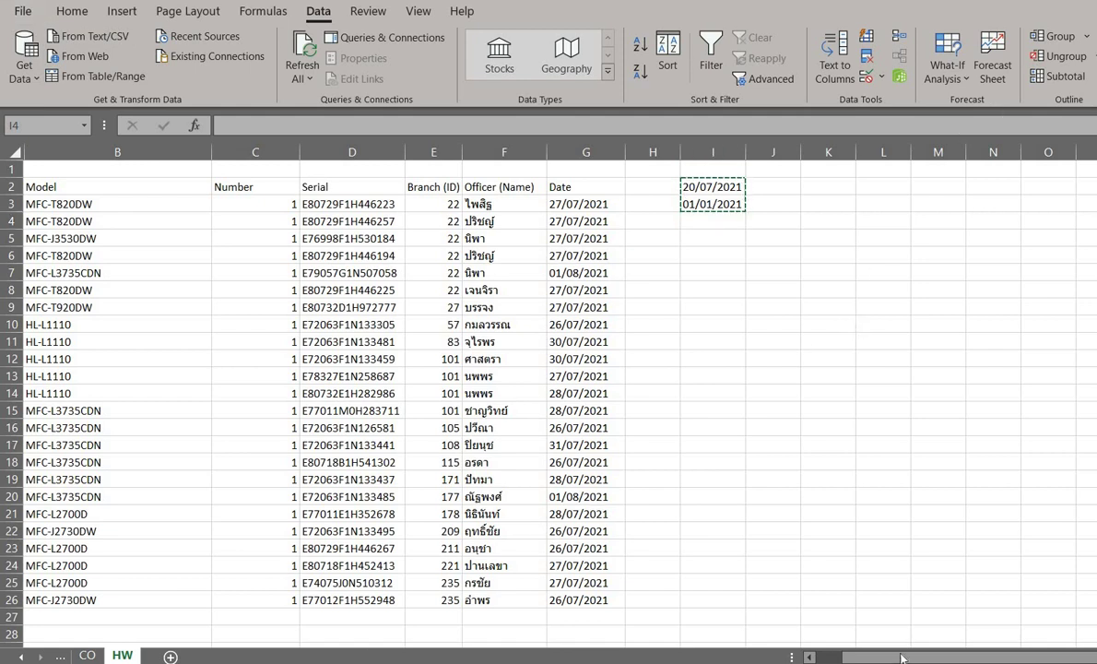
# Switch to the sale-out template workbook and open its Consume sheet
pyautogui.click(201, 570)
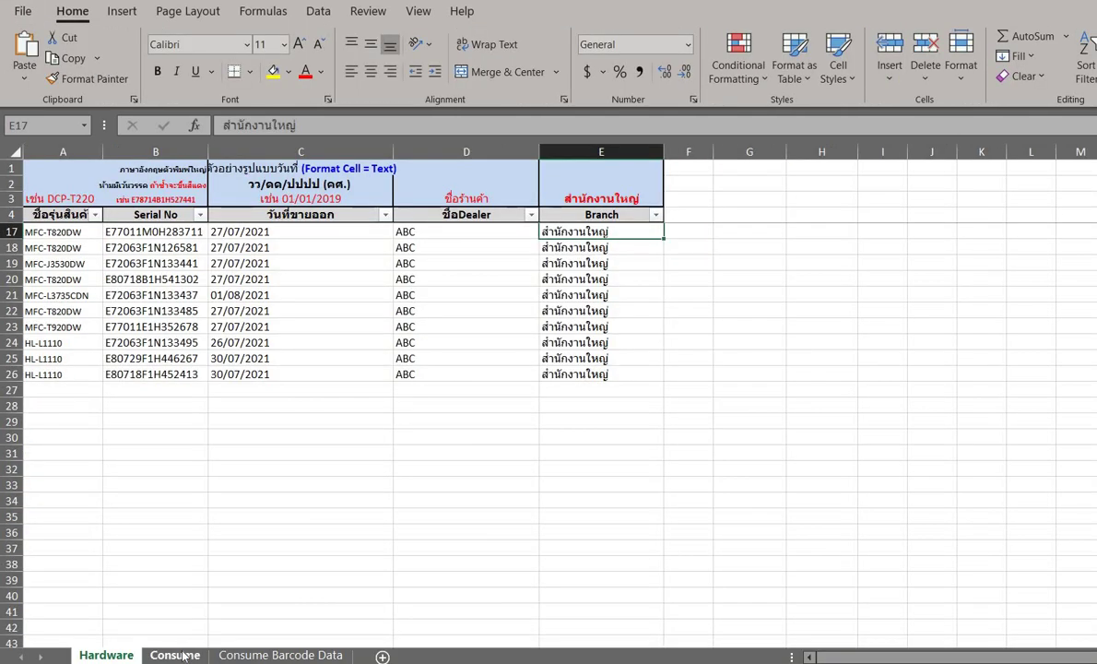
pyautogui.click(180, 656)
pyautogui.click(349, 458)
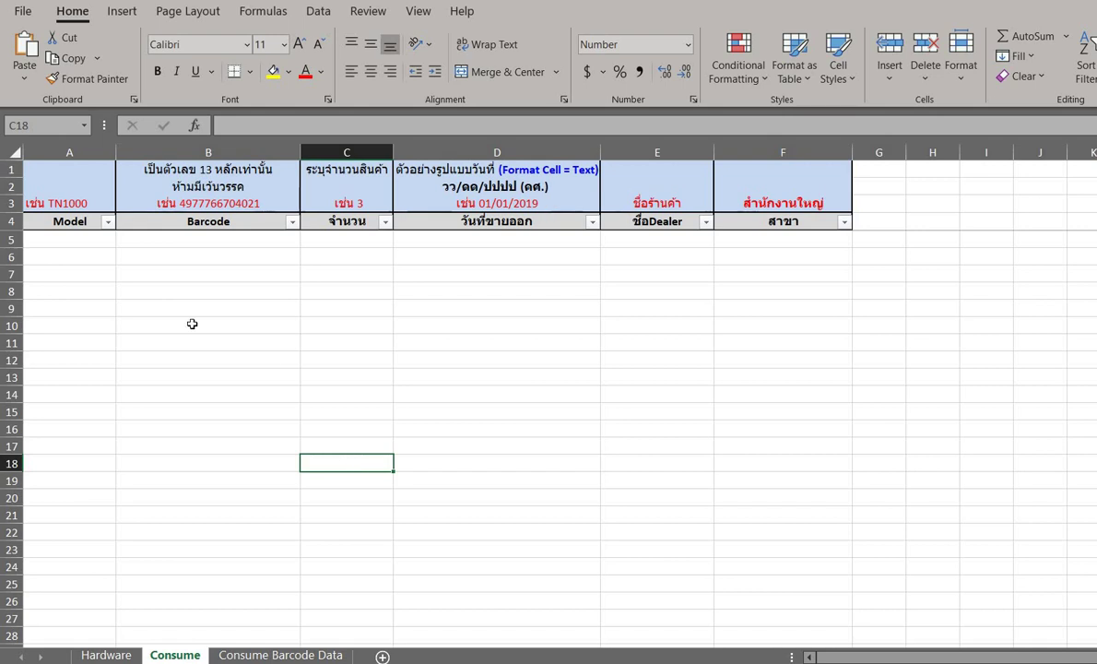
# Examine the Consume sheet's model, barcode, quantity, sale date, dealer and branch columns, focusing on the quantity column
pyautogui.click(69, 274)
pyautogui.click(189, 254)
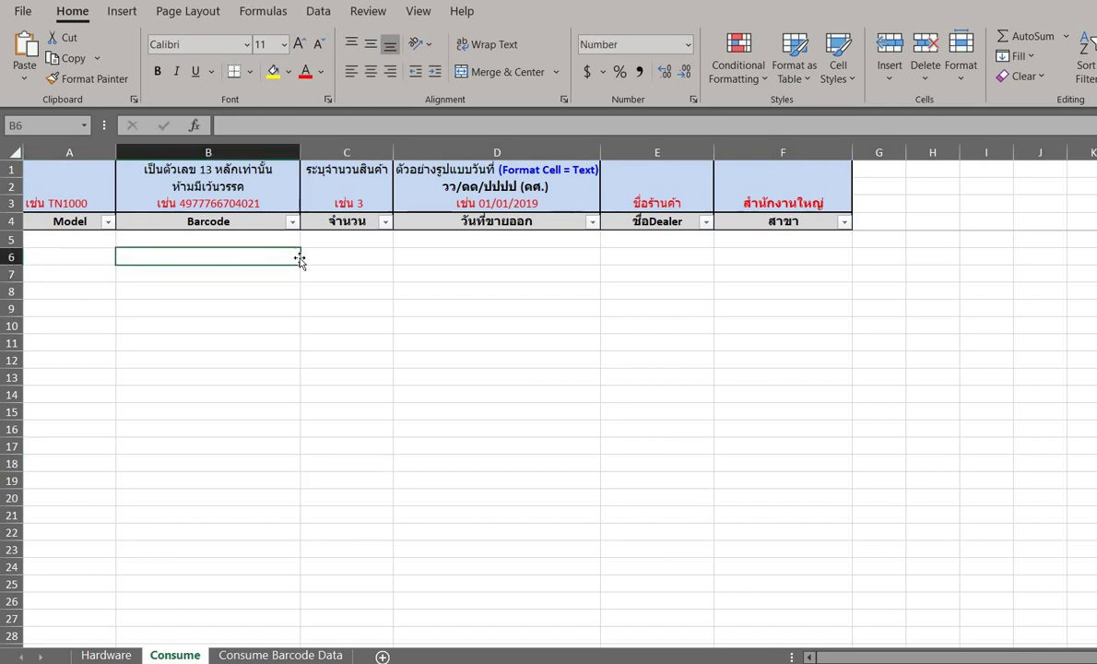
pyautogui.click(364, 259)
pyautogui.click(466, 260)
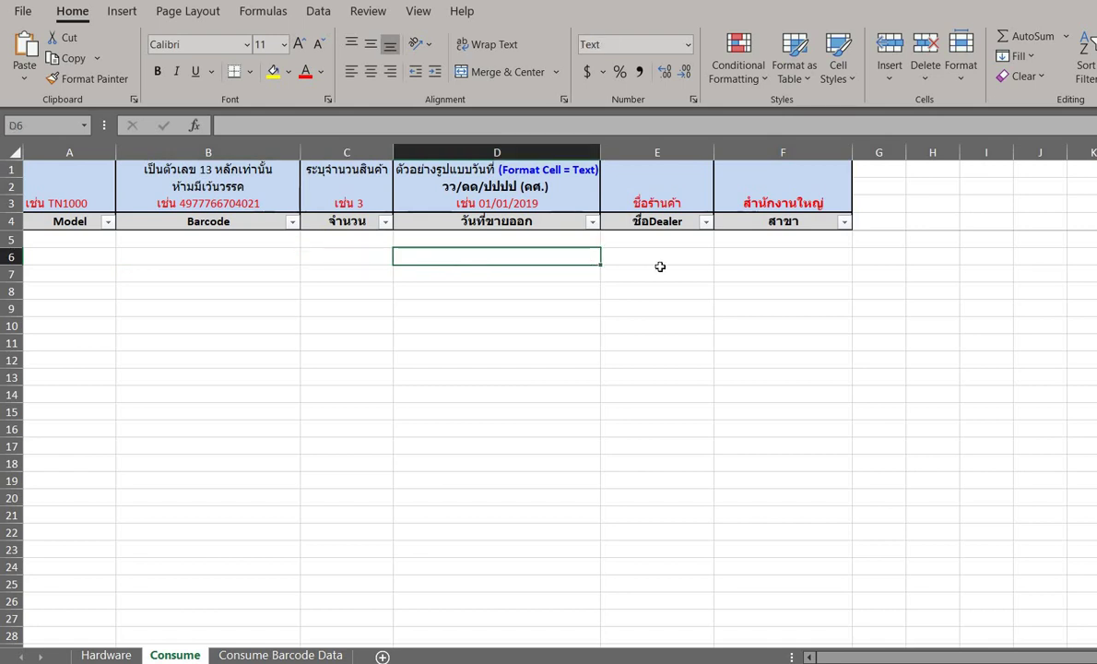
pyautogui.click(673, 269)
pyautogui.click(776, 270)
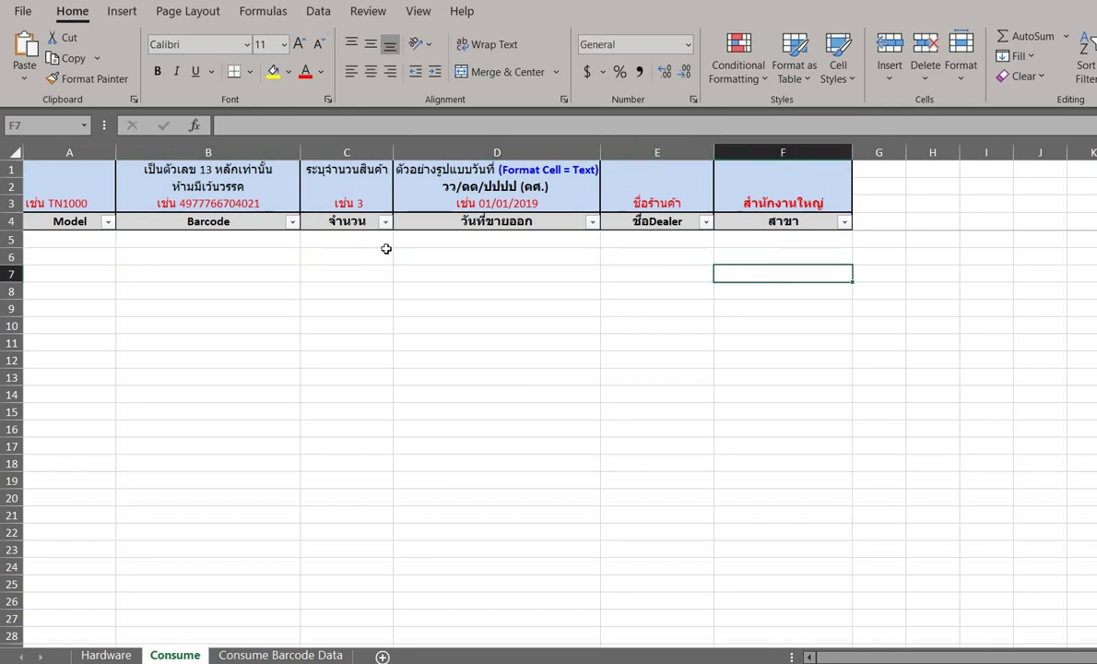
pyautogui.click(343, 261)
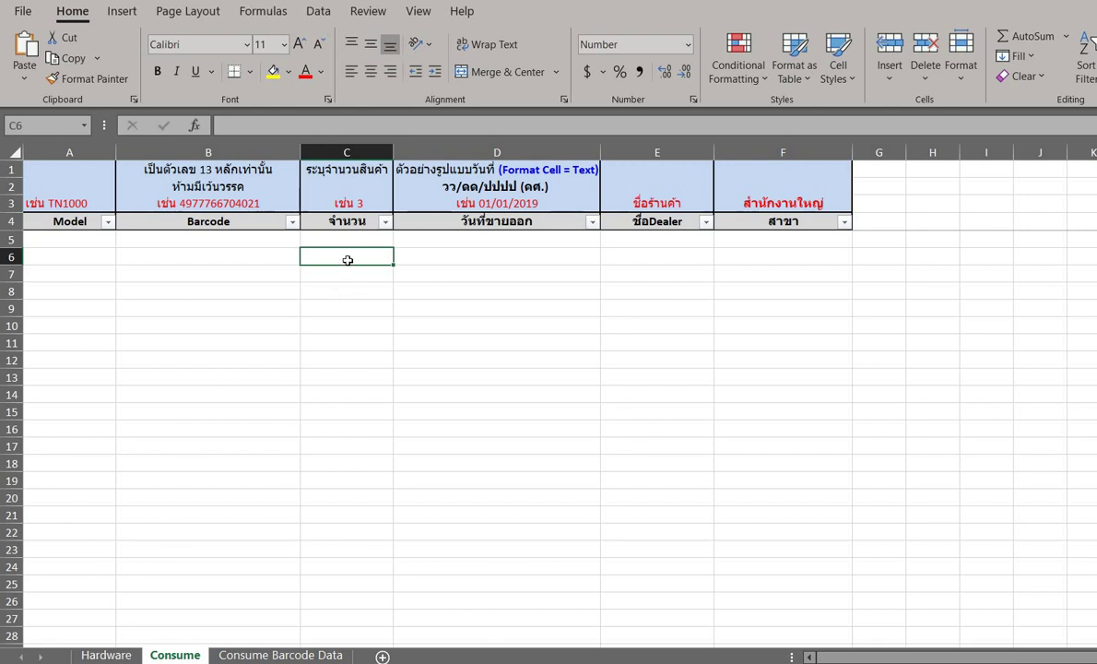
pyautogui.moveTo(347, 239); pyautogui.dragTo(347, 325)
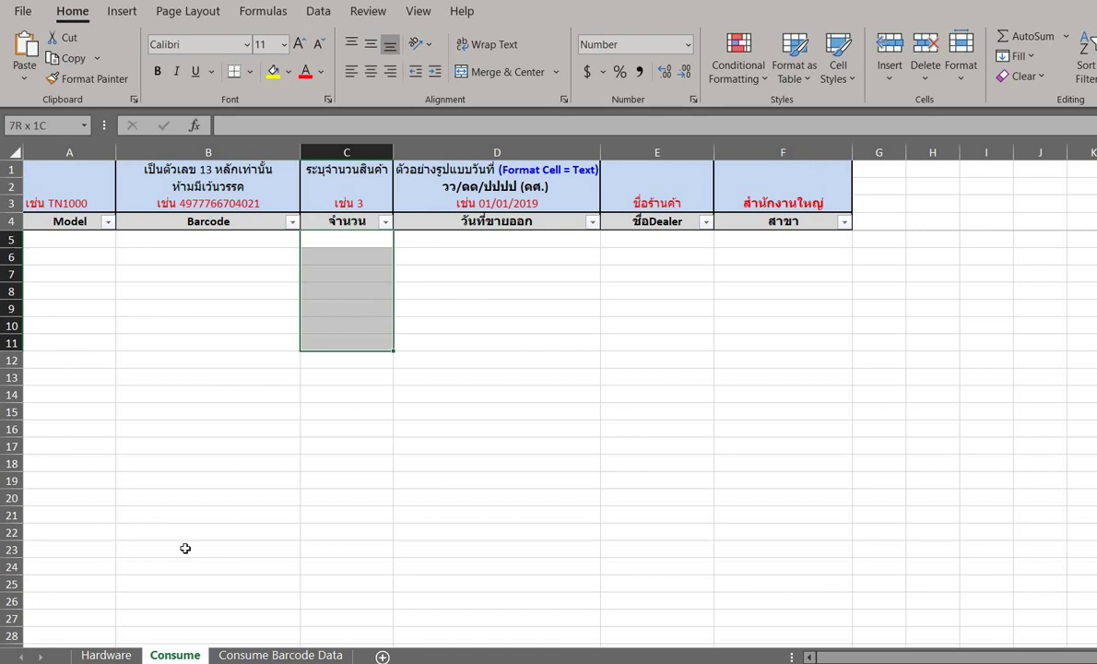
# Compare the Hardware sheet's columns with those of the Consume sheet, ending on the first empty Model cell, A5
pyautogui.click(103, 656)
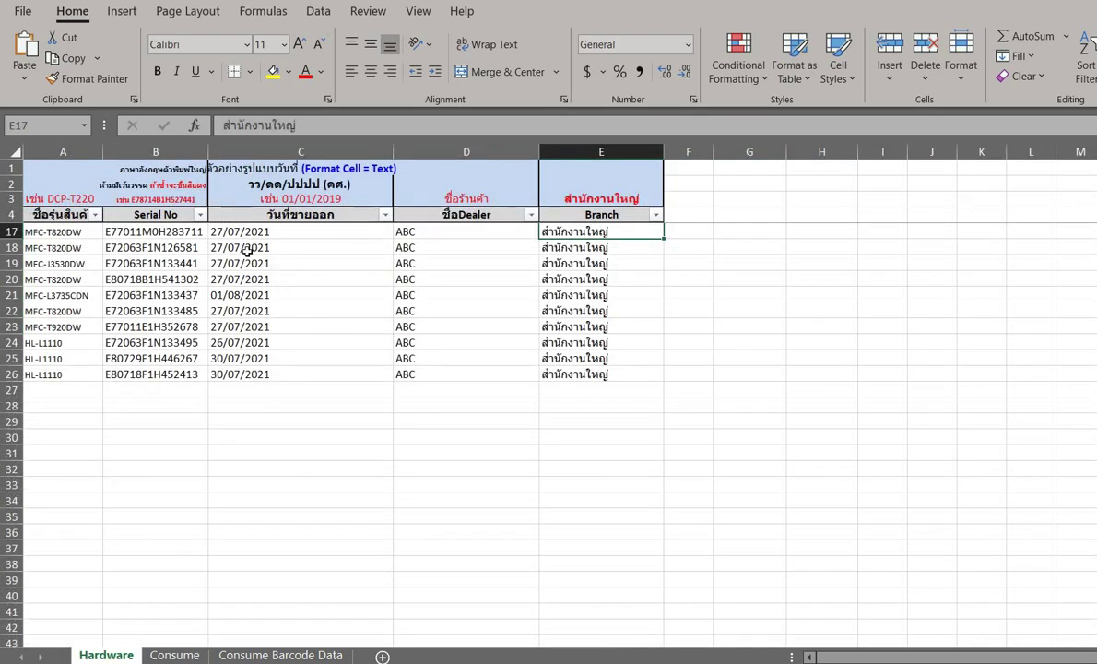
pyautogui.click(179, 655)
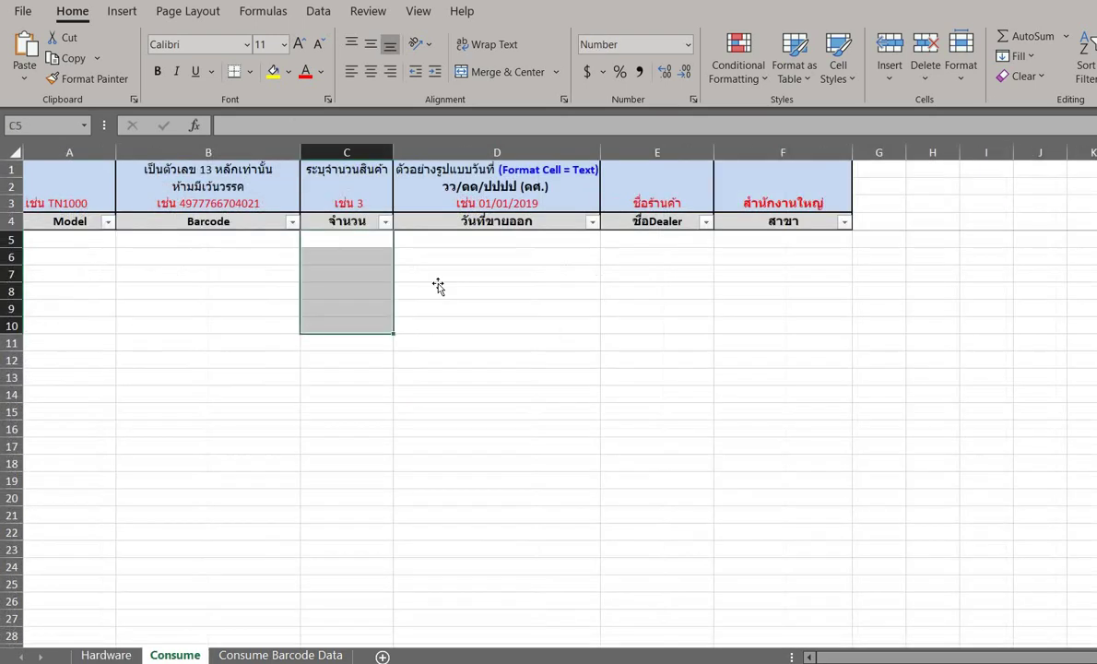
pyautogui.click(406, 288)
pyautogui.click(368, 275)
pyautogui.click(242, 289)
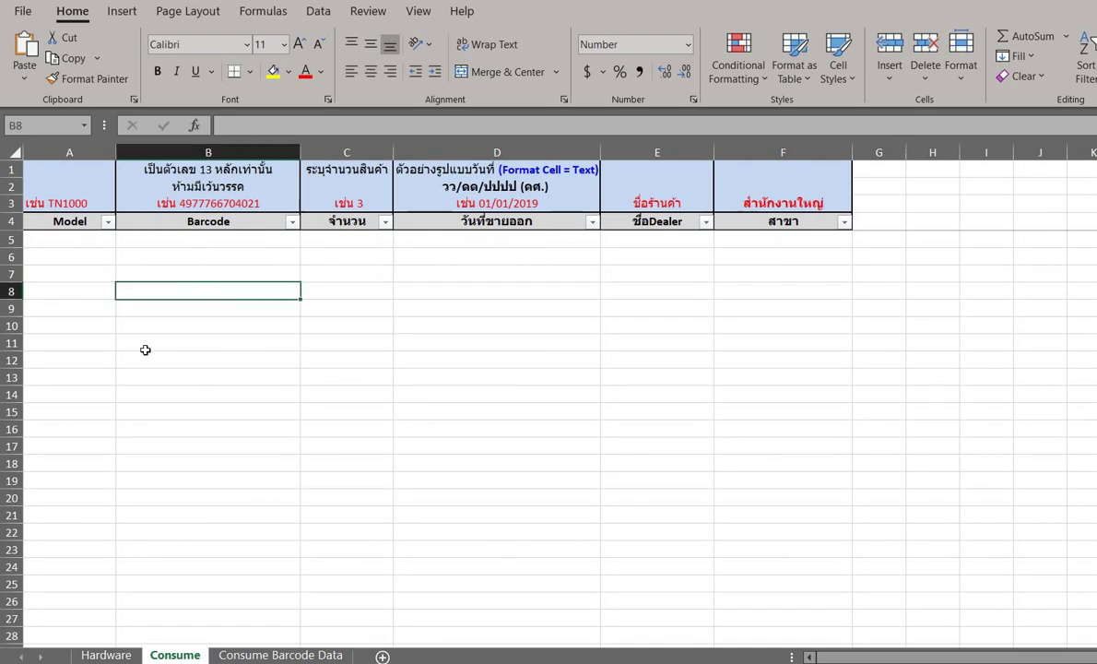
pyautogui.click(105, 289)
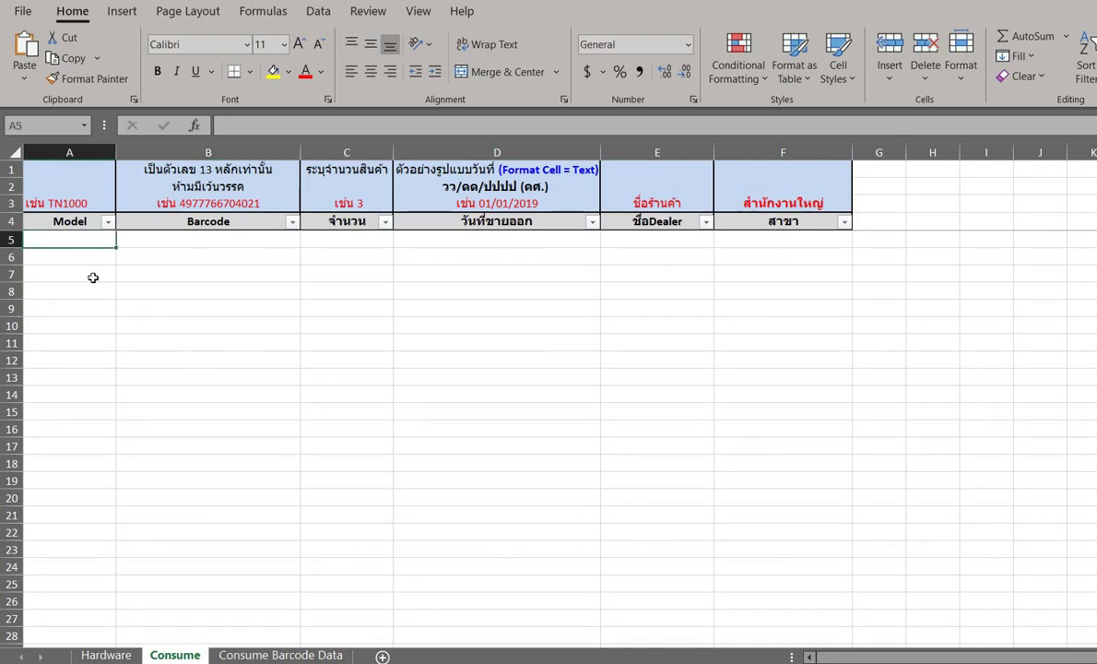
pyautogui.click(93, 237)
# Switch to the Brother Monthly Report 2021 workbook and view the consumables data on its CO sheet
pyautogui.moveTo(623, 657)
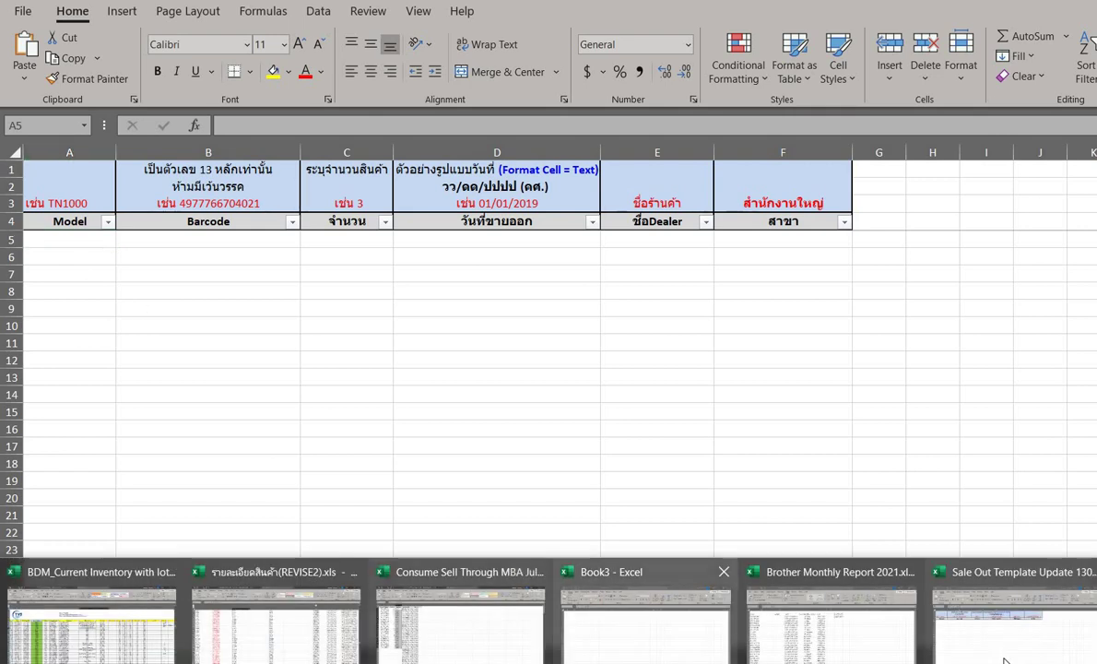
pyautogui.click(793, 571)
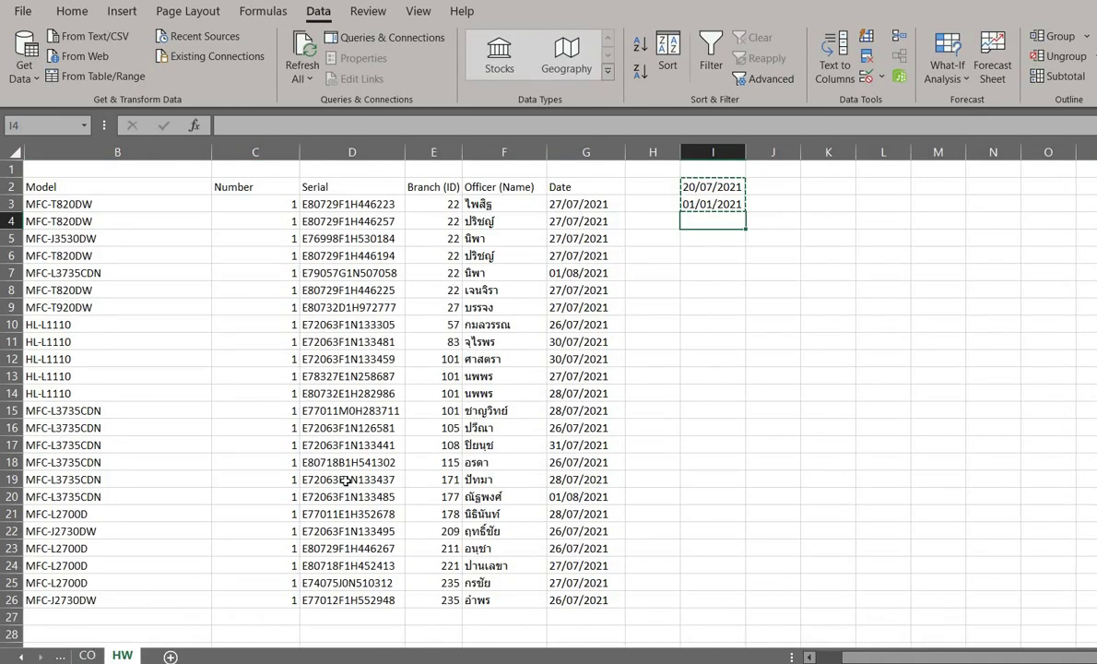
pyautogui.click(87, 655)
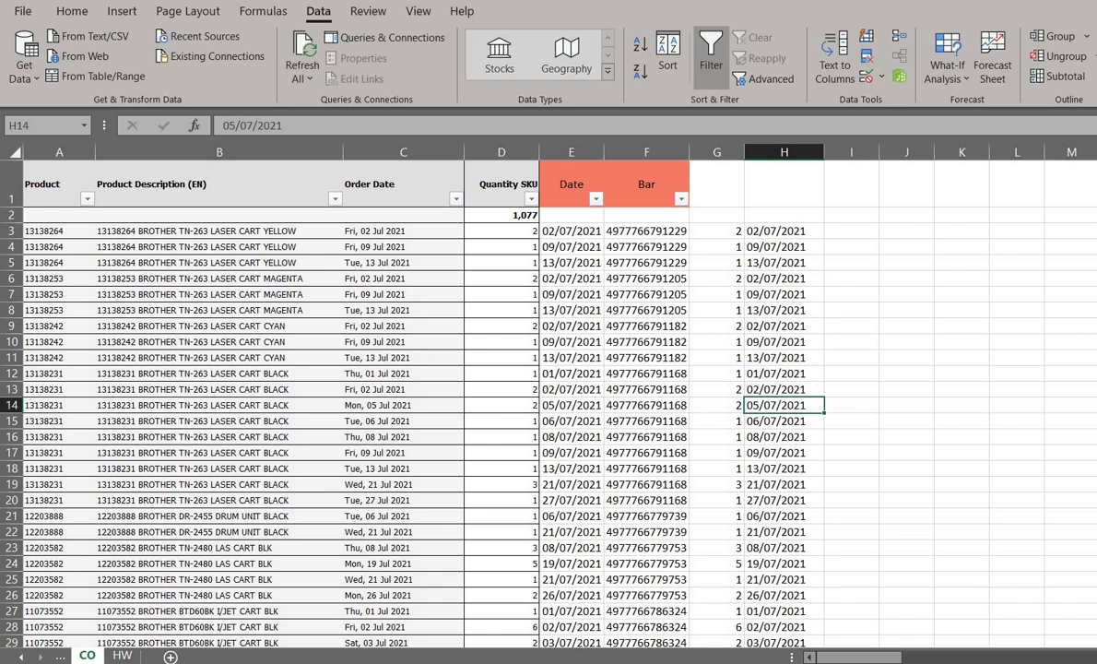
# Return to the template's Consume sheet and enter the model TN-1000 in A5
pyautogui.hotkey('alt', 'Tab')
pyautogui.press('Tab')
pyautogui.press('Tab')
pyautogui.press('Tab')
pyautogui.press('Tab')
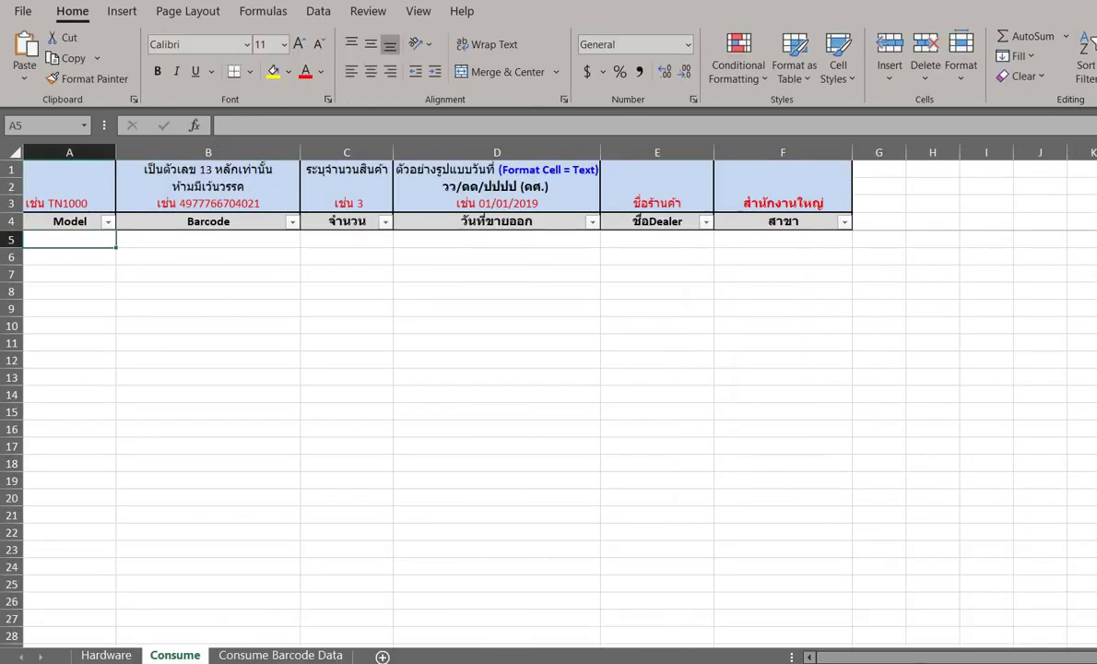
pyautogui.write('TN-')
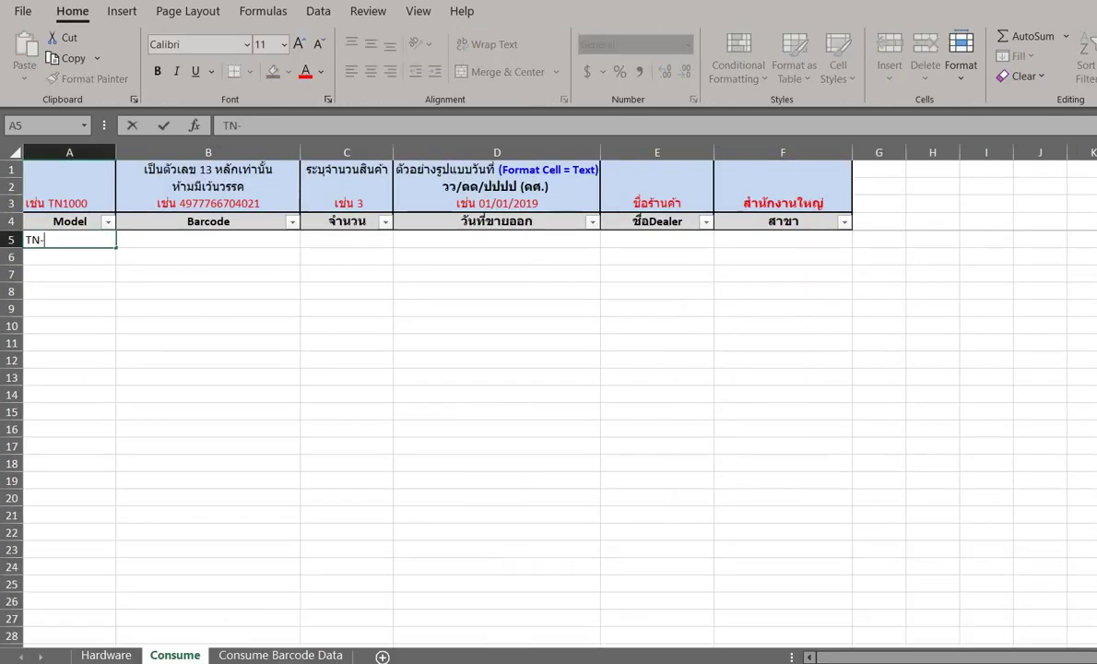
pyautogui.write('1000')
pyautogui.press('Return')
# Enter the models TN-3448 in A6 and TZE-231 in A7 of the Consume sheet
pyautogui.write('TN')
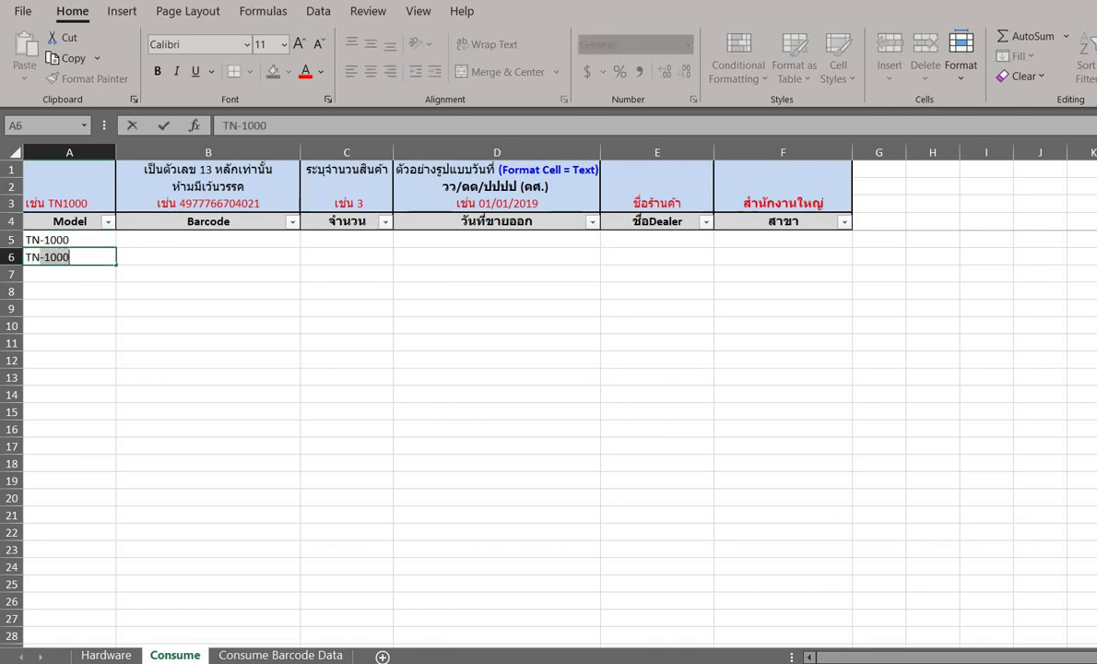
pyautogui.write('3')
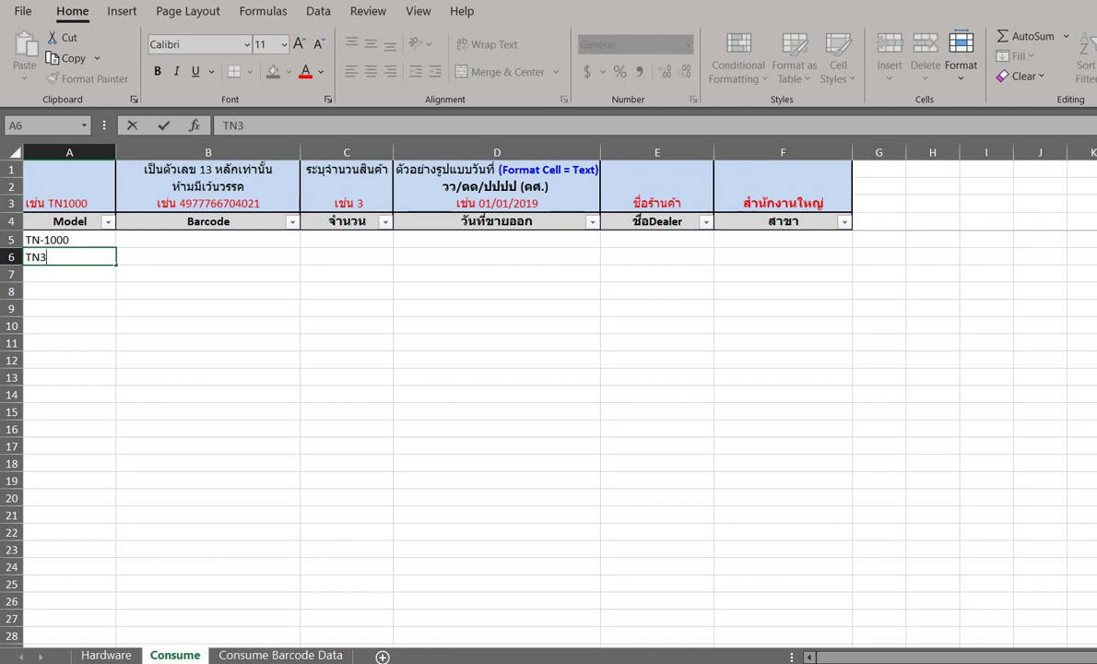
pyautogui.press('BackSpace')
pyautogui.write('-4')
pyautogui.press('BackSpace')
pyautogui.write('3448')
pyautogui.press('Return')
pyautogui.write('t')
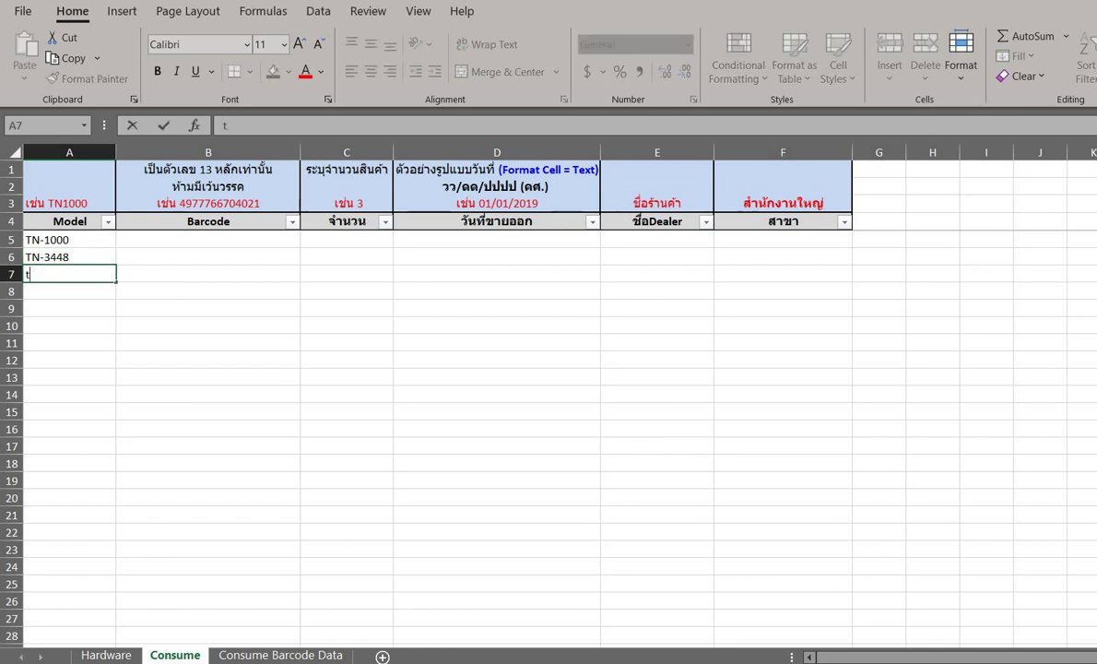
pyautogui.press('BackSpace')
pyautogui.write('TZE-231')
pyautogui.click(478, 392)
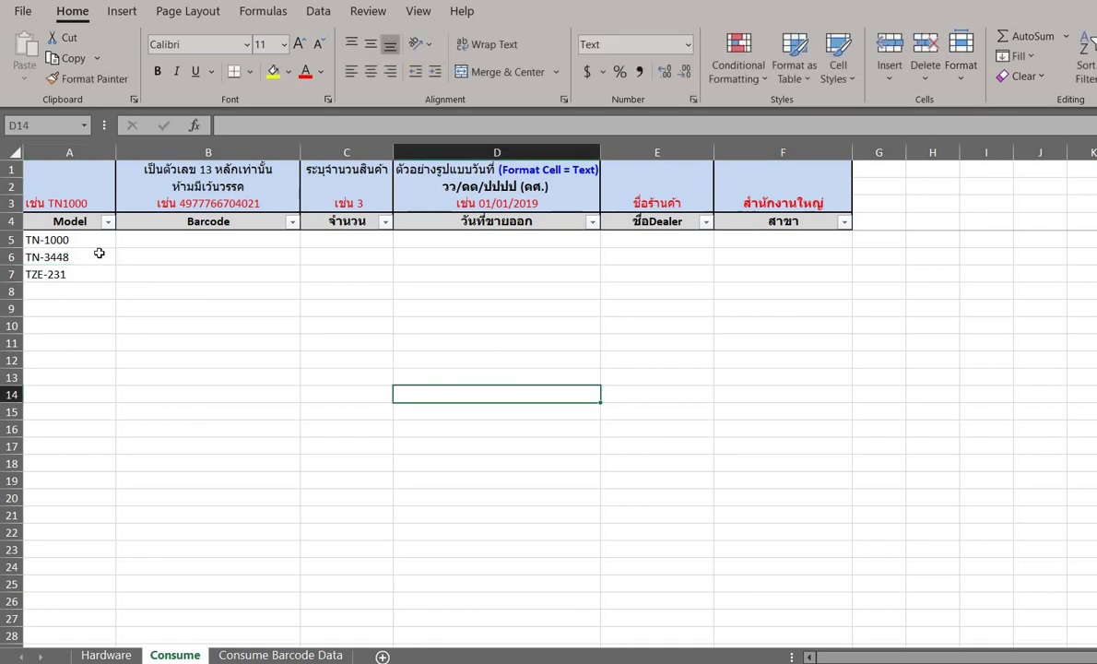
# Copy the three models in A5:A7 into A8:A10 and A11:A13
pyautogui.moveTo(88, 238); pyautogui.dragTo(96, 274)
pyautogui.hotkey('ctrl', 'c')
pyautogui.click(88, 296)
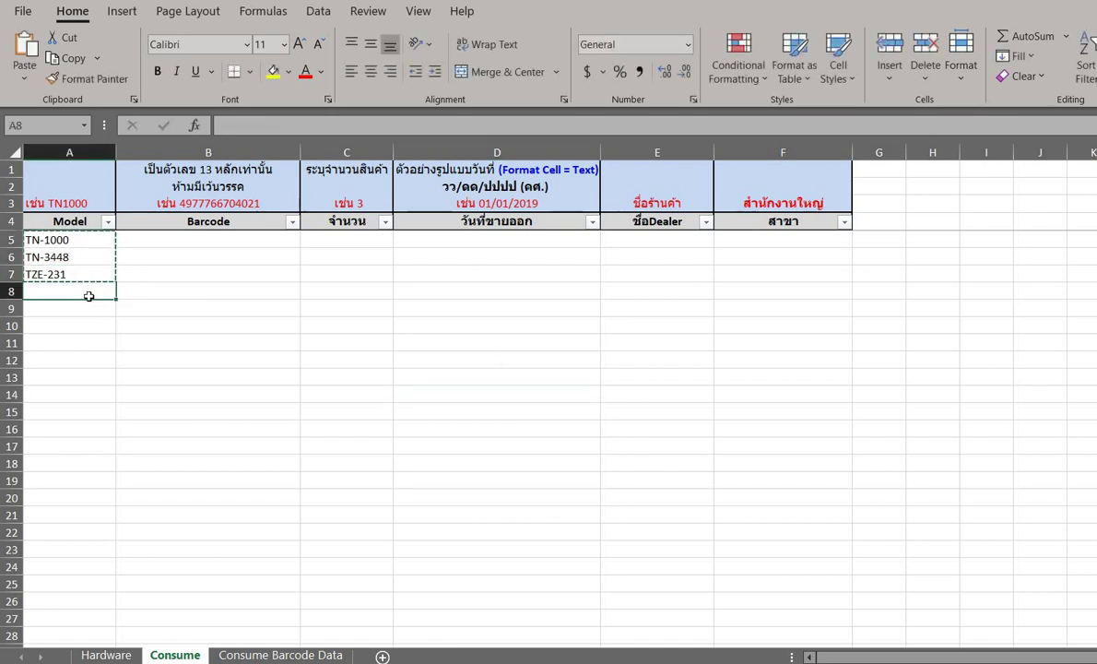
pyautogui.hotkey('ctrl', 'v')
pyautogui.click(82, 344)
pyautogui.hotkey('ctrl', 'v')
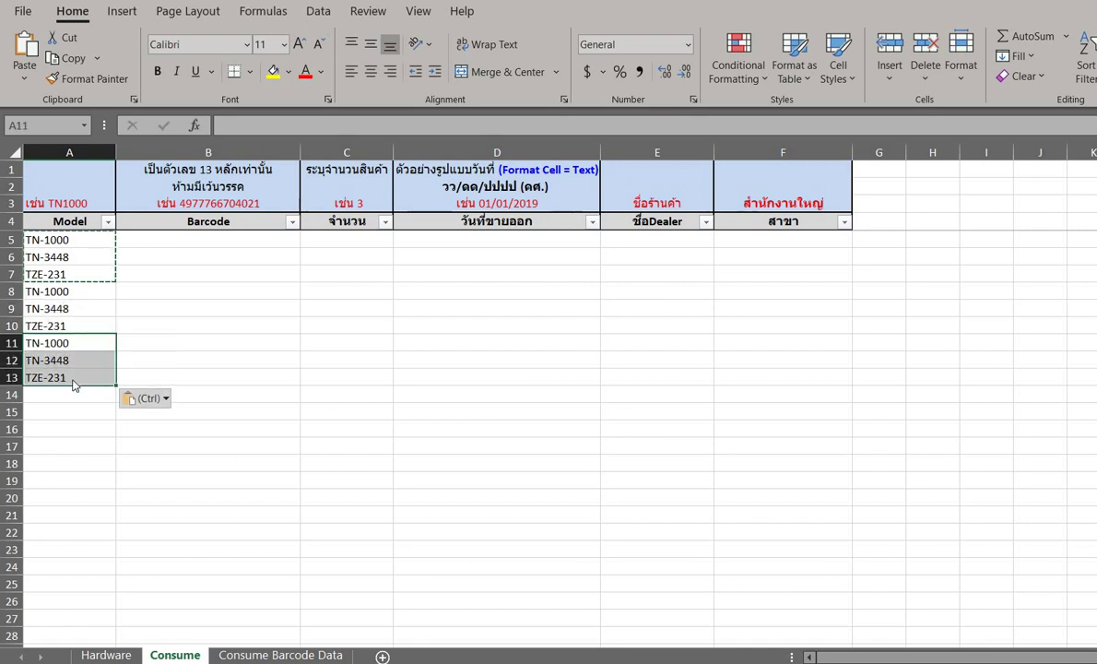
pyautogui.press('ctrl')
pyautogui.press('ctrl')
# Switch to the Brother Monthly Report 2021 workbook and copy the barcodes in F3:F10 of the CO sheet
pyautogui.click(198, 289)
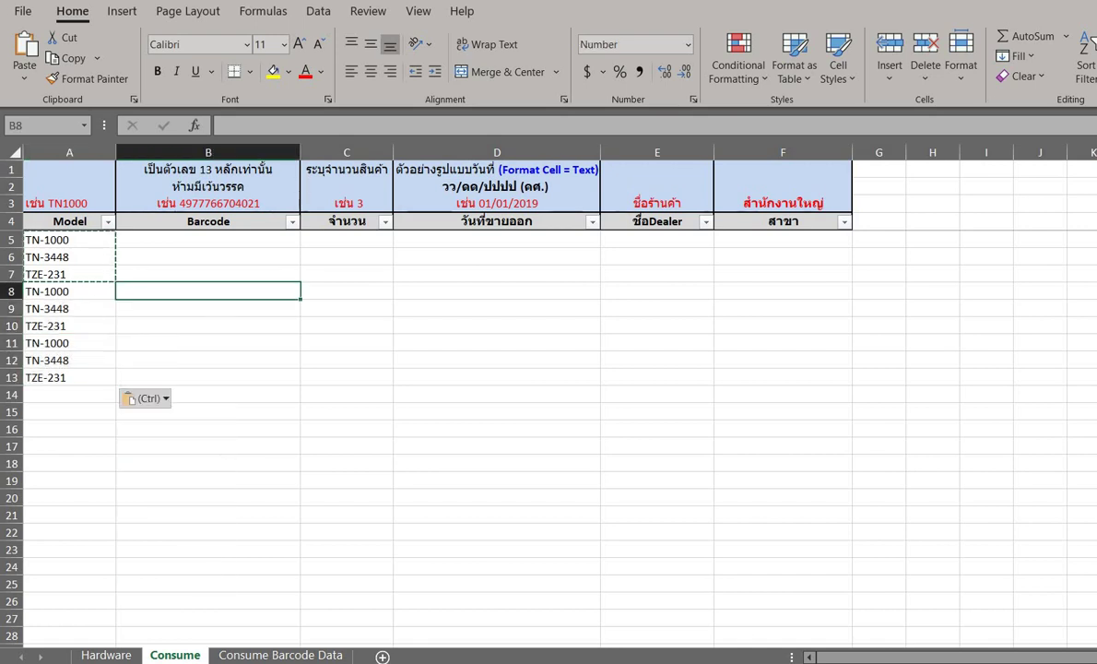
pyautogui.hotkey('alt', 'Tab')
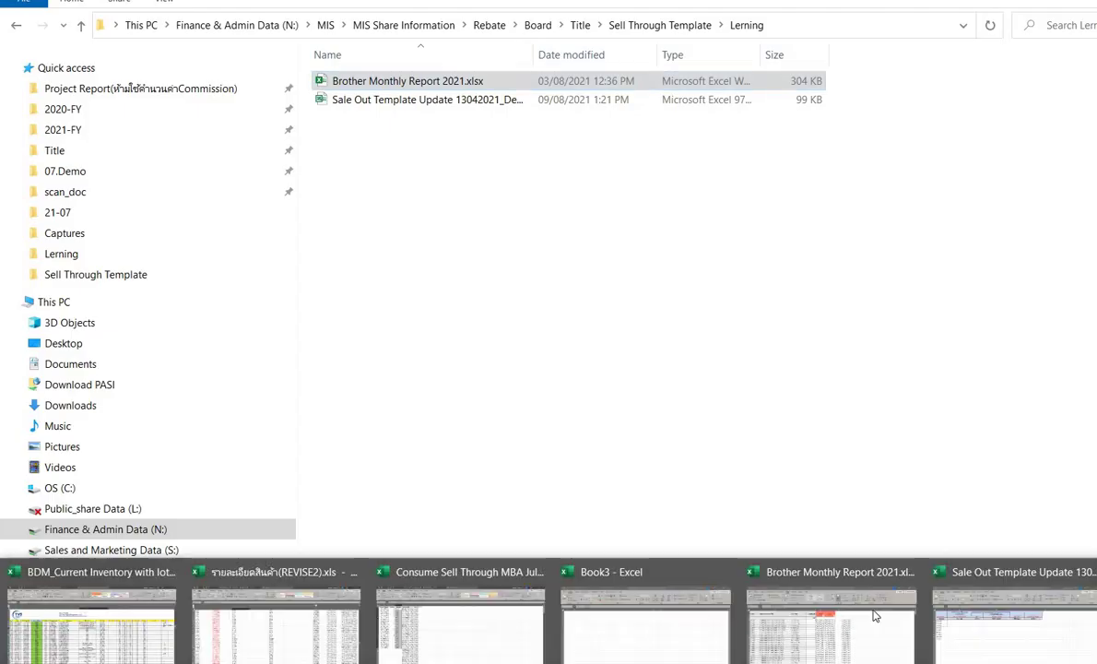
pyautogui.click(872, 612)
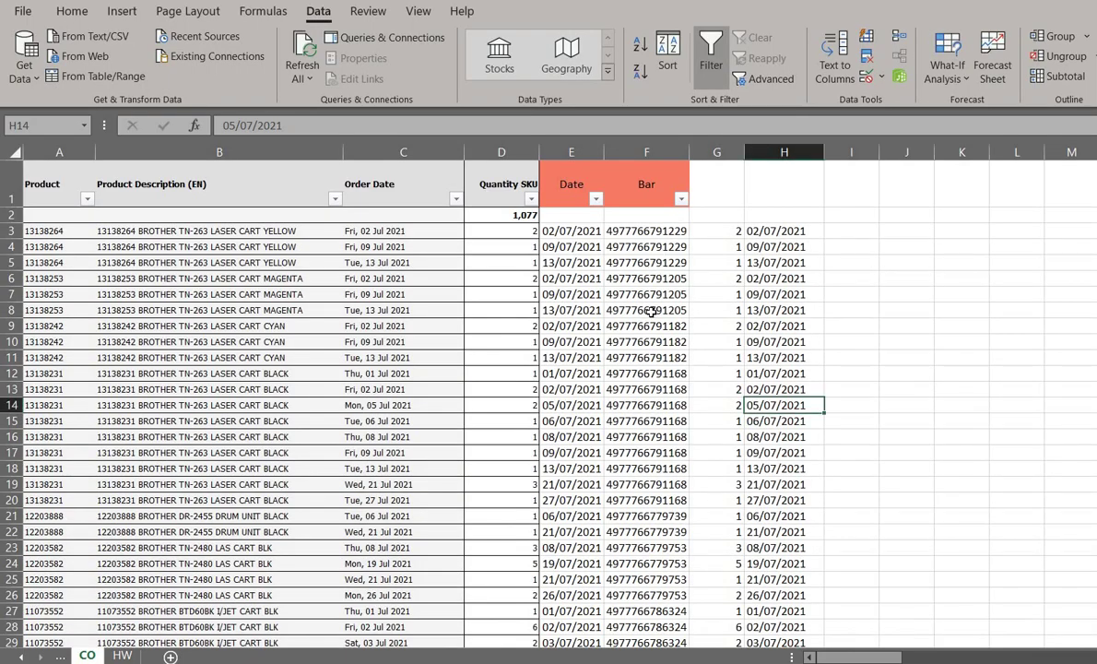
pyautogui.moveTo(646, 231); pyautogui.dragTo(650, 336)
pyautogui.hotkey('ctrl', 'c')
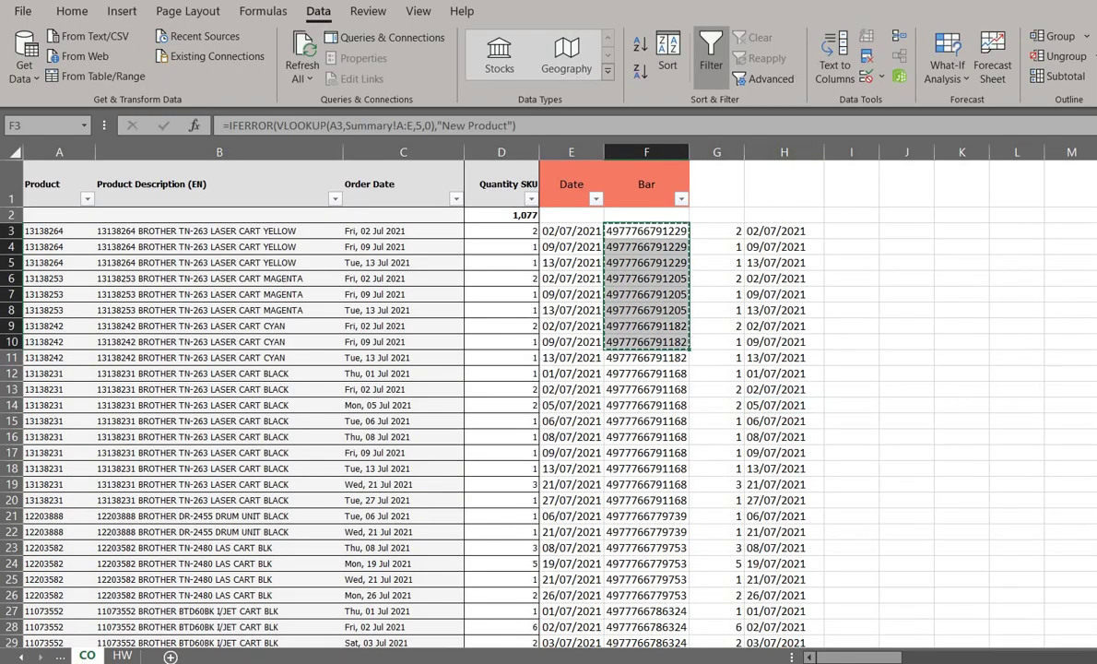
# Switch to the Sale Out Template workbook and paste the copied barcodes as values into B5:B12 of the Consume sheet
pyautogui.moveTo(479, 660)
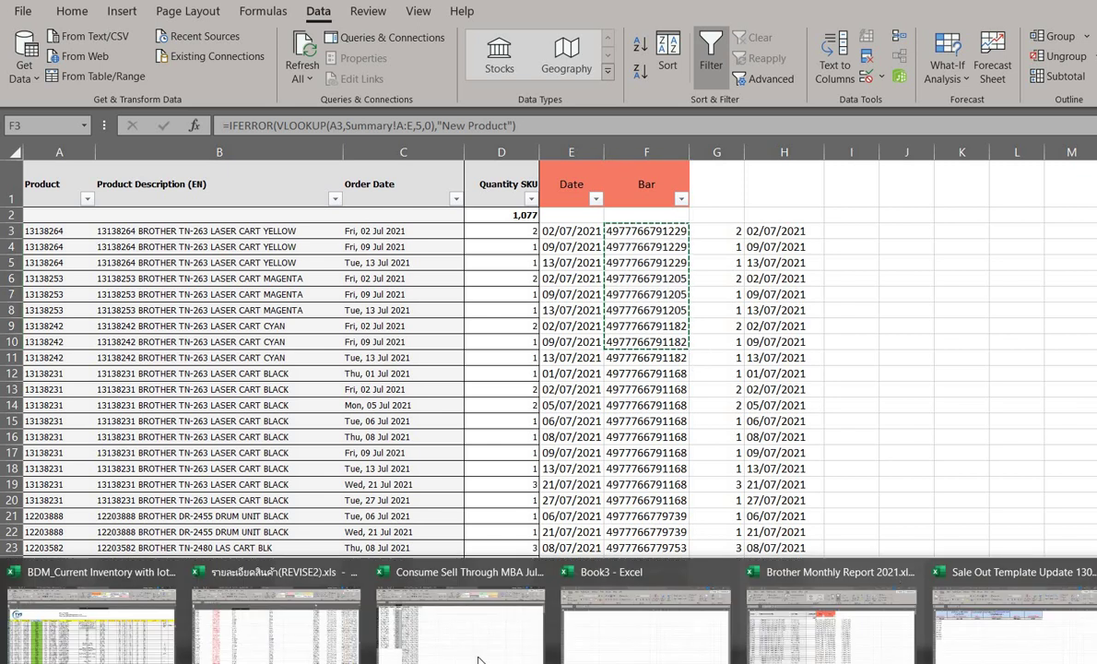
pyautogui.click(1005, 616)
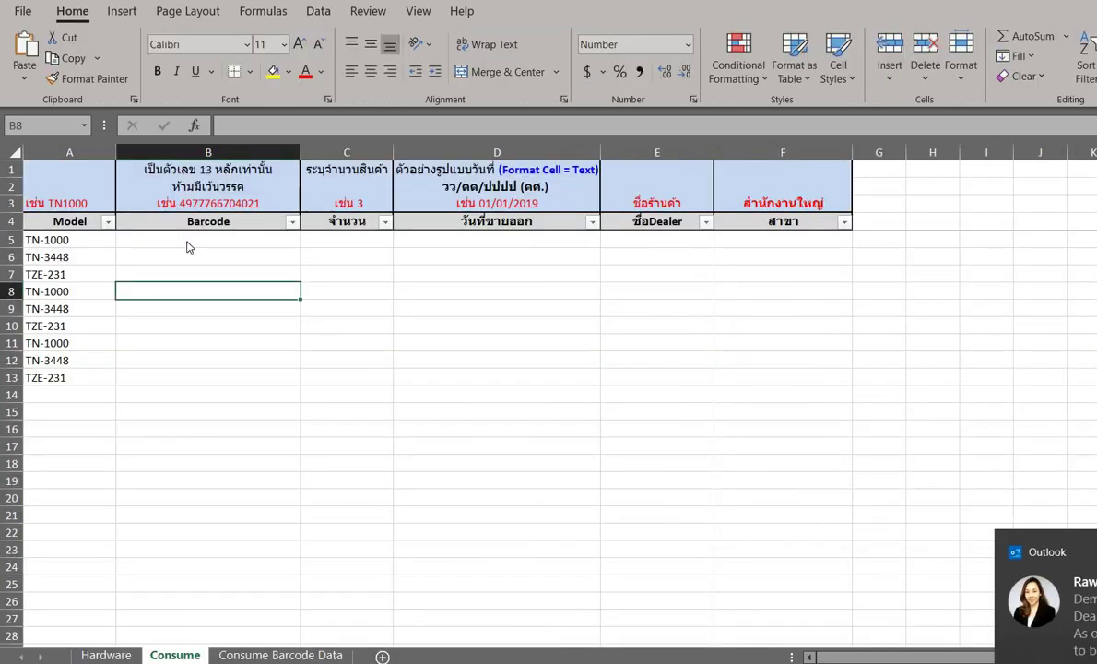
pyautogui.rightClick(187, 241)
pyautogui.click(238, 293)
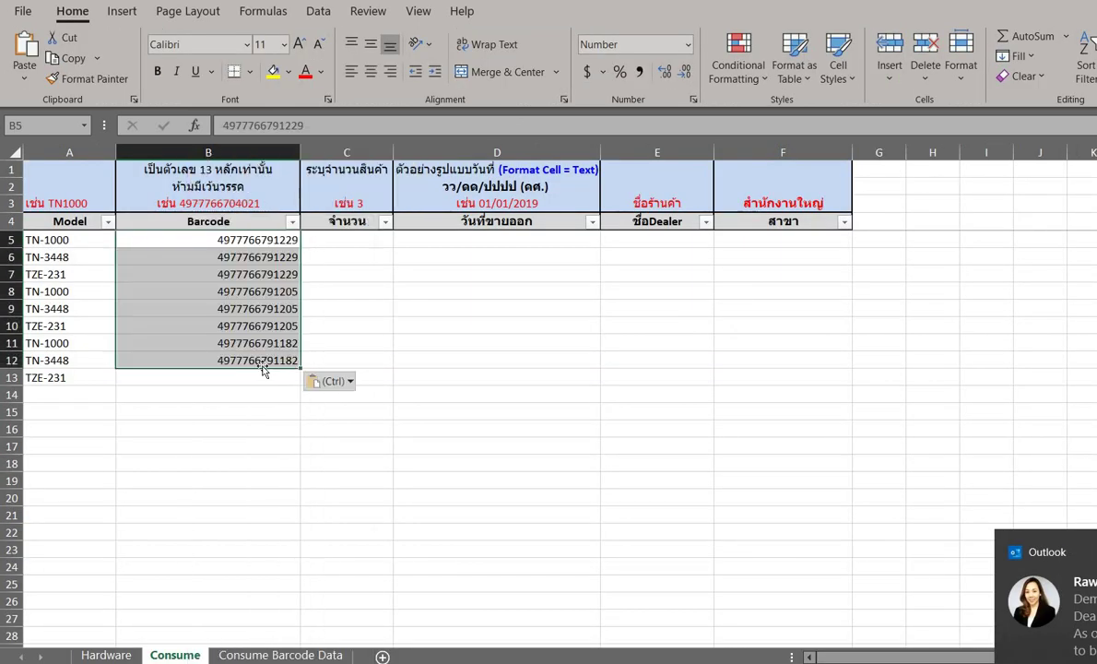
# Copy the barcode in B12 into B13 to complete the Barcode column
pyautogui.click(259, 360)
pyautogui.hotkey('ctrl', 'c')
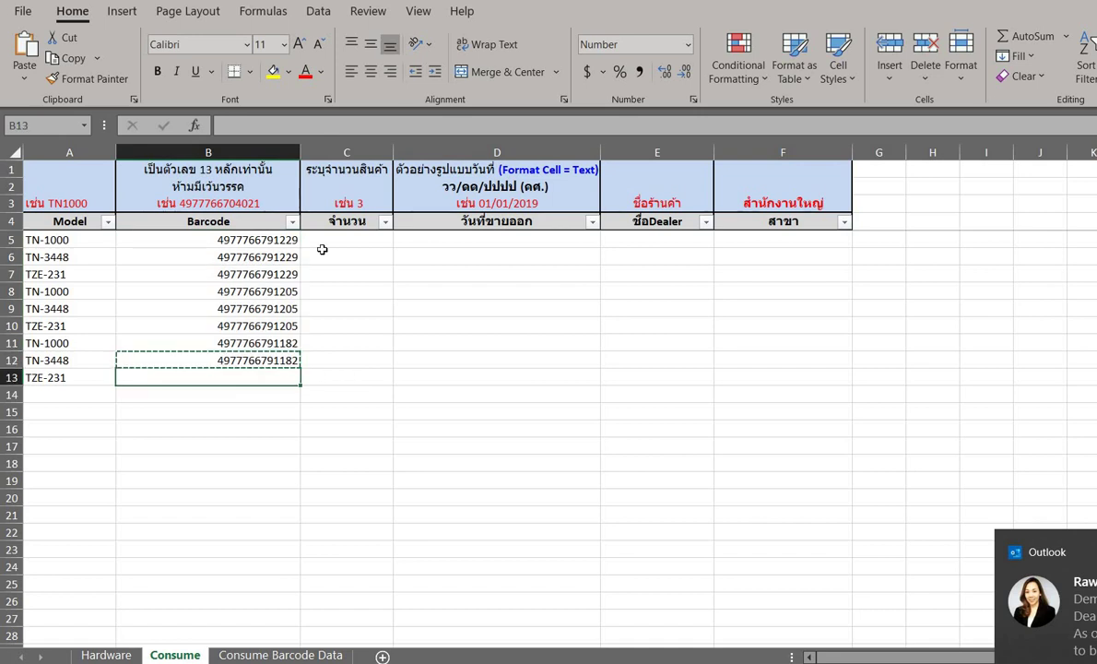
pyautogui.press('Down')
pyautogui.hotkey('ctrl', 'v')
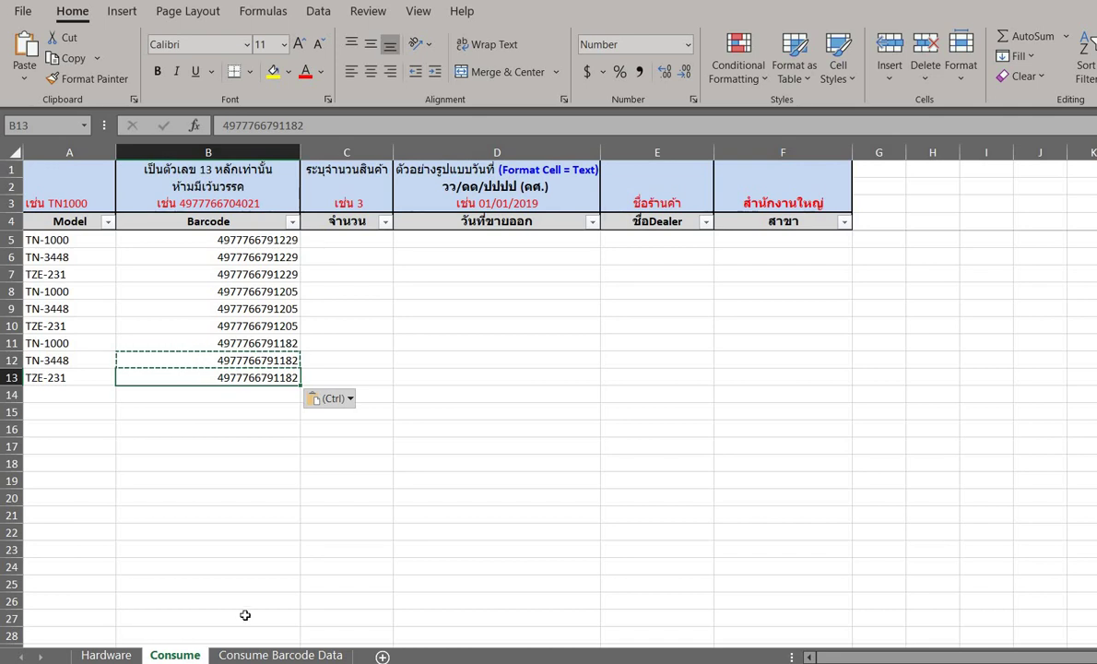
# Look at the model and barcode pairs in the Consume Barcode Data sheet, such as BT5000M, and return to the Consume sheet
pyautogui.click(247, 657)
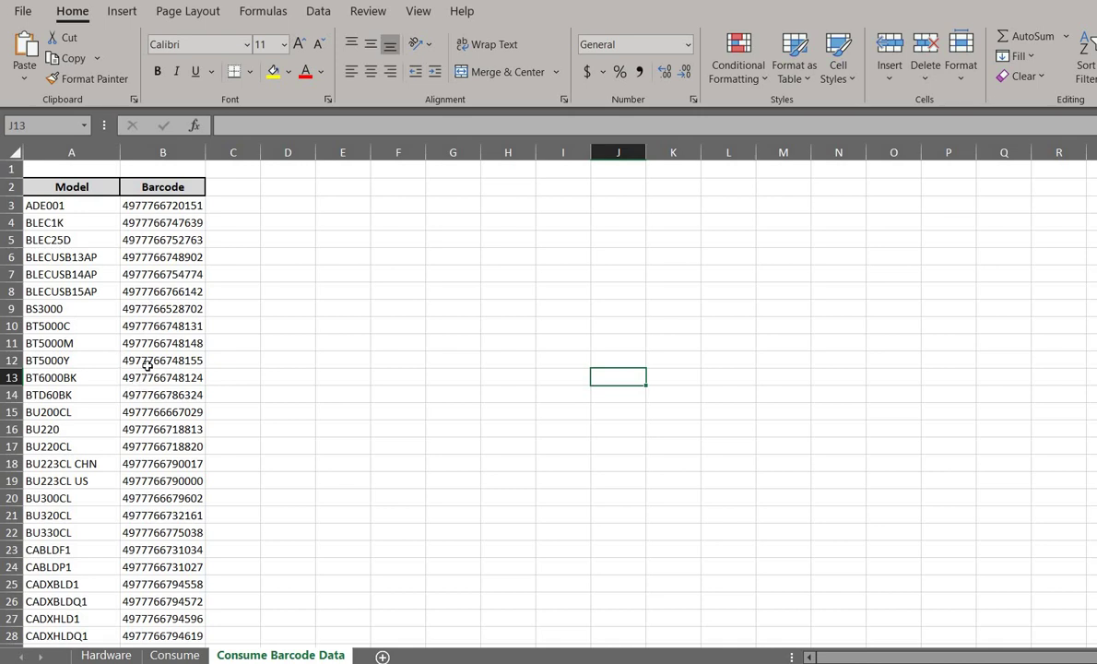
pyautogui.click(86, 342)
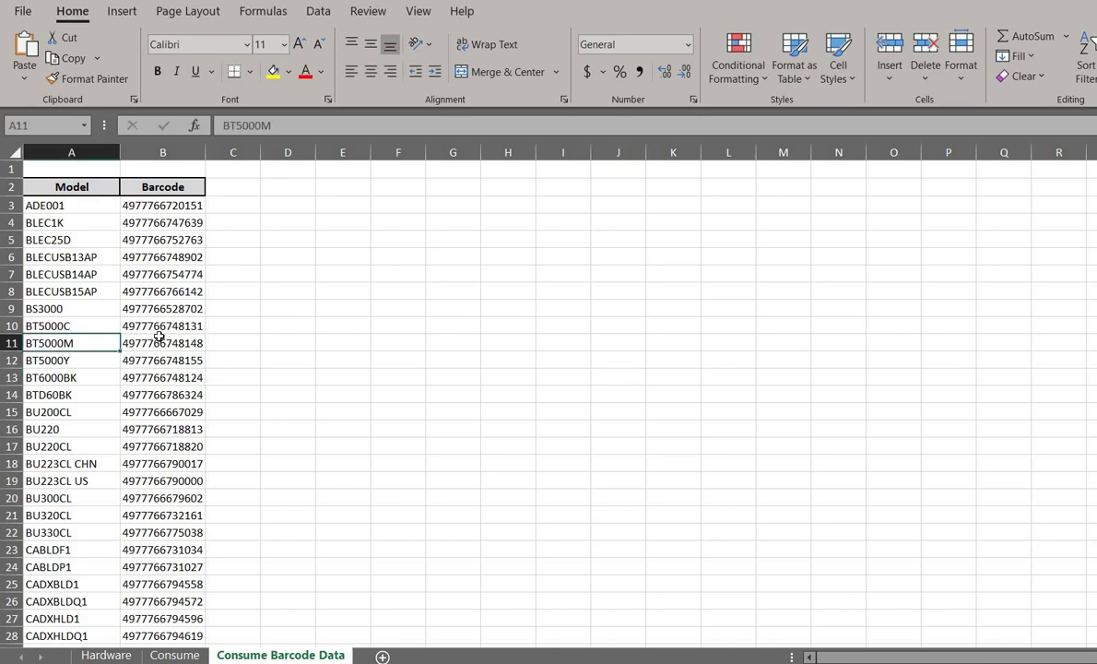
pyautogui.click(155, 342)
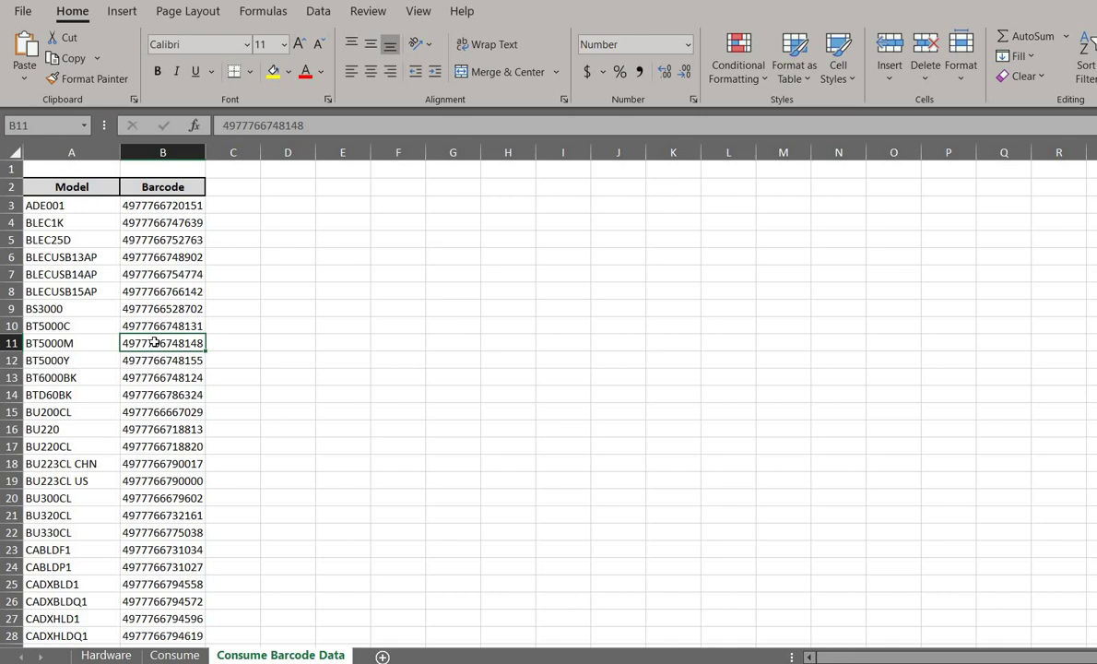
pyautogui.click(205, 654)
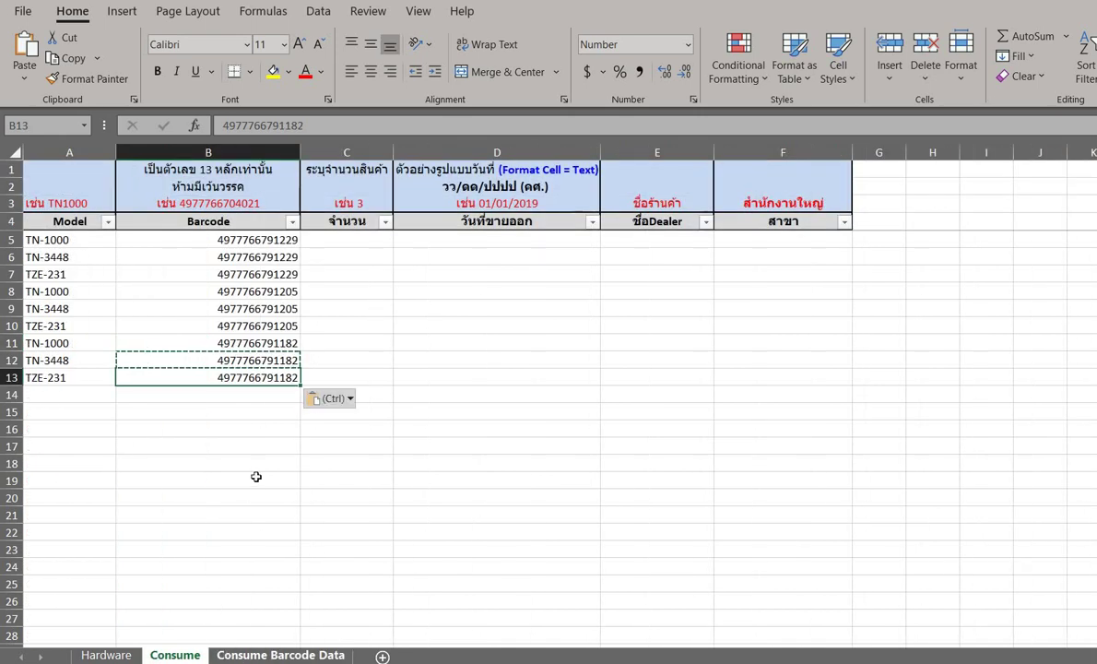
pyautogui.hotkey('ctrl', 'pagedown')
pyautogui.click(288, 429)
pyautogui.click(148, 654)
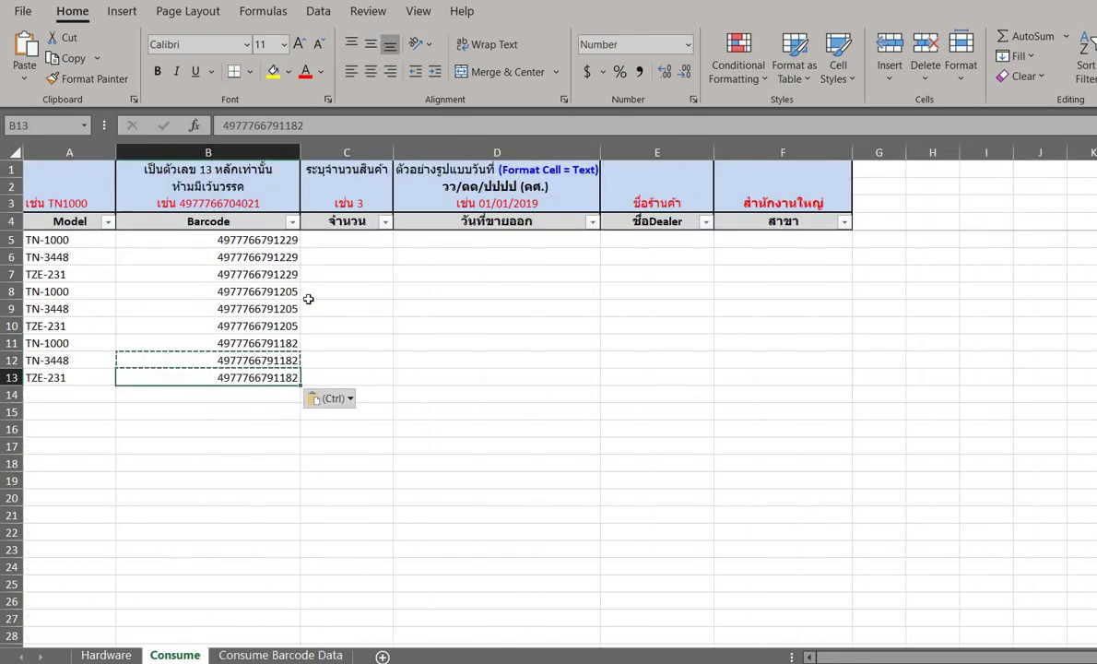
# Enter a quantity of 1 for every product row in C5:C13 of the Consume sheet
pyautogui.click(351, 270)
pyautogui.click(364, 241)
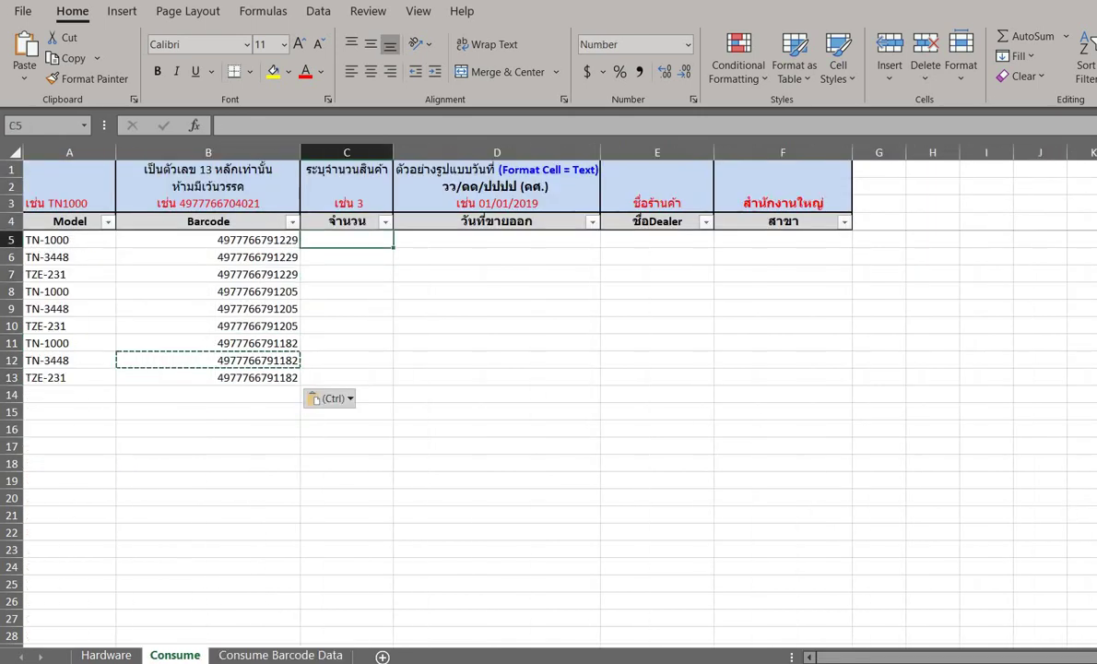
pyautogui.write('1')
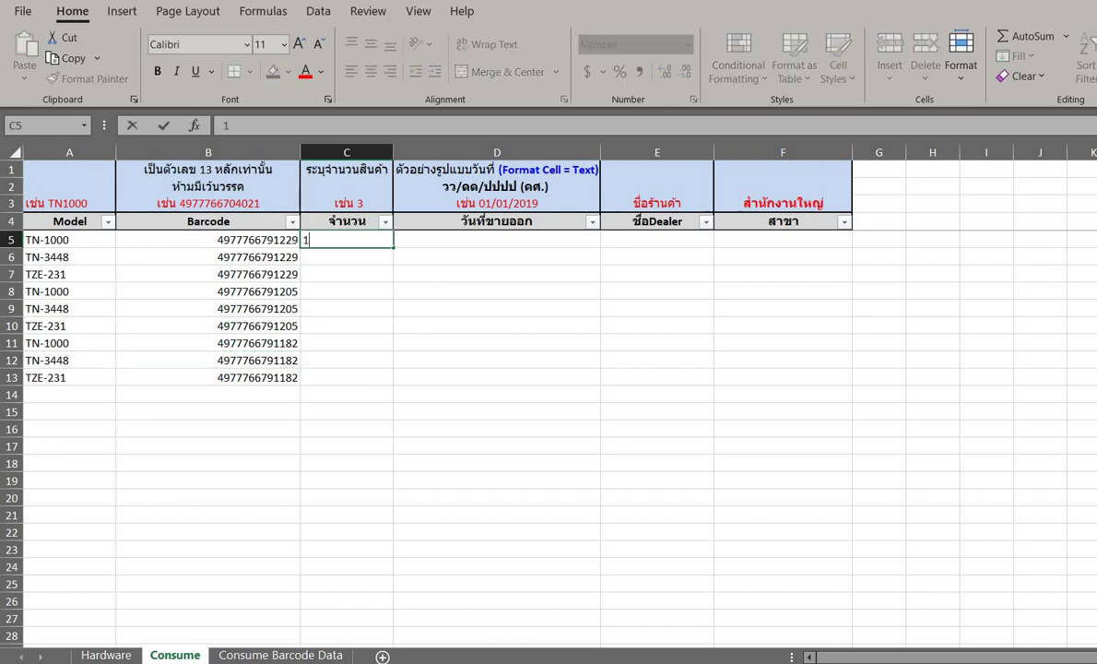
pyautogui.write(' 1 1 1 1 1 1')
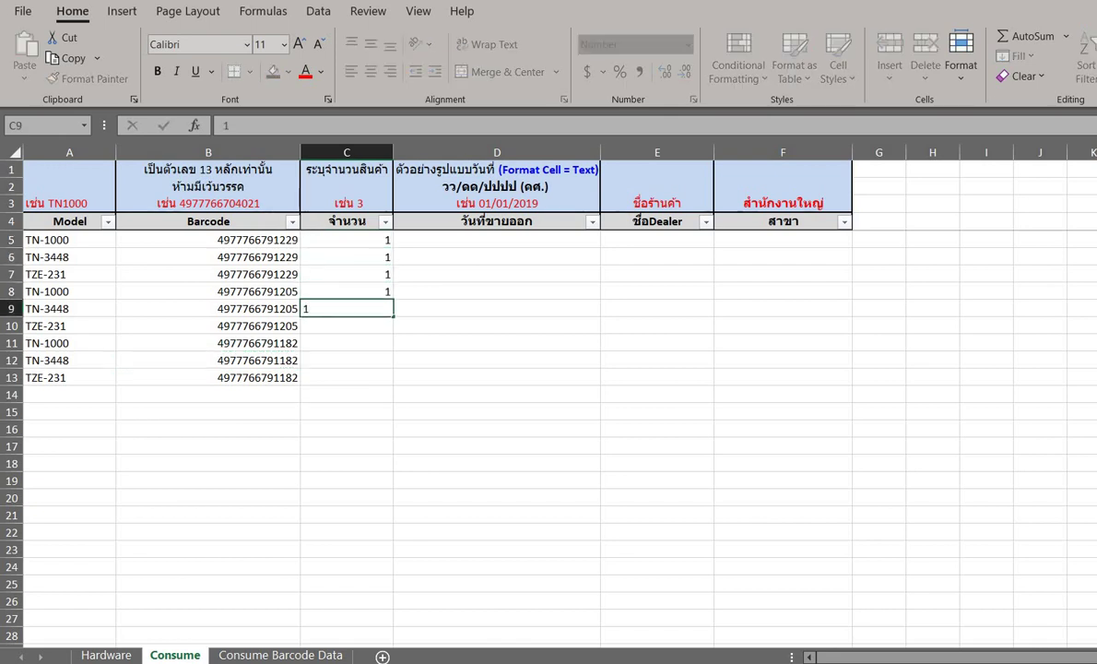
pyautogui.write(' 1 1')
pyautogui.press('Return')
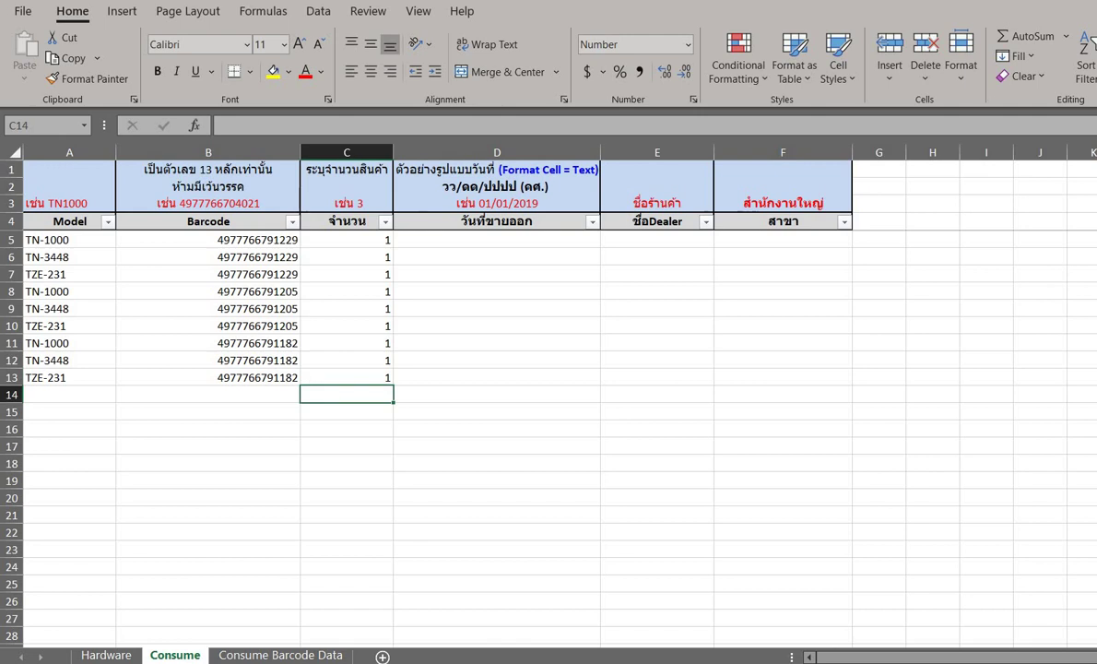
pyautogui.moveTo(346, 240); pyautogui.dragTo(360, 370)
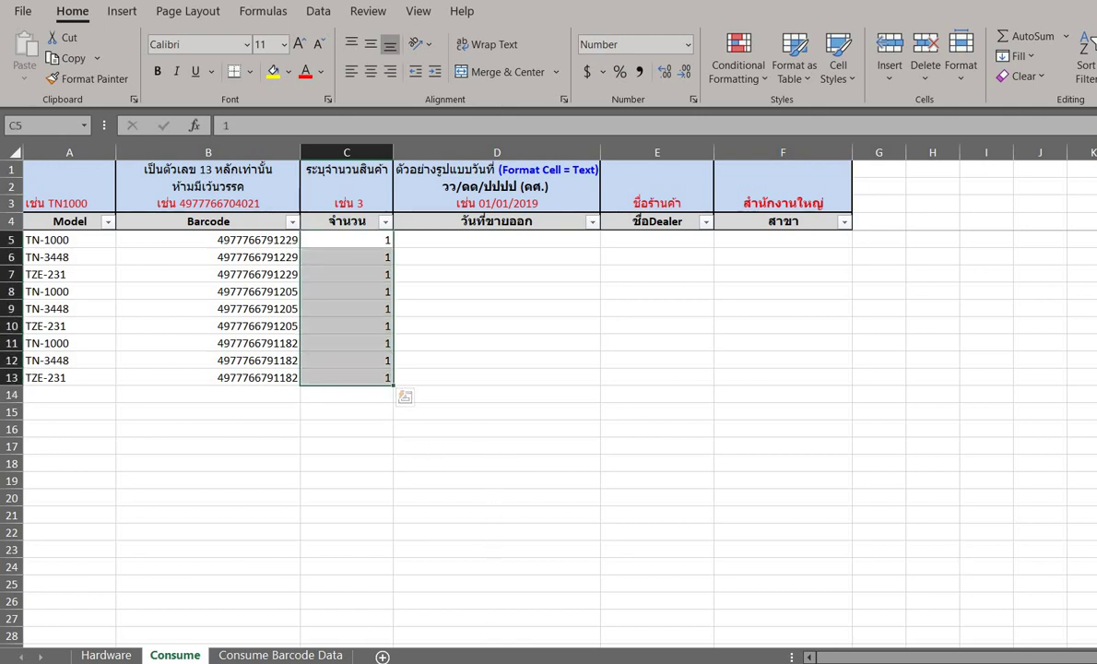
# Switch to the Brother Monthly Report 2021 workbook and check the number format of the dates from H3 down in the CO sheet
pyautogui.moveTo(974, 633)
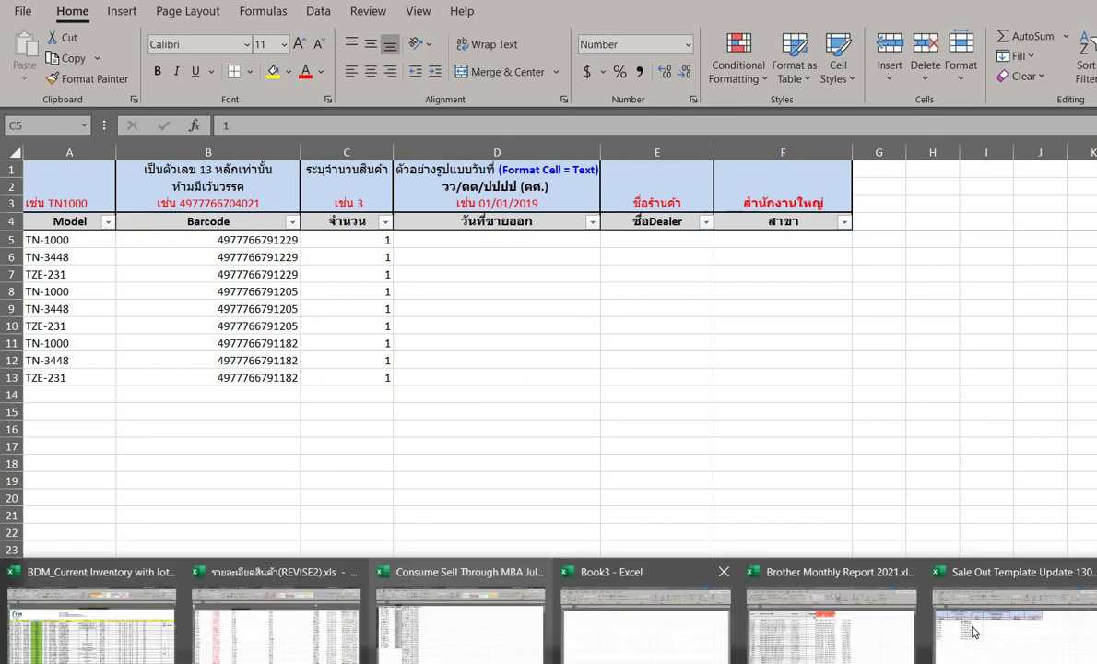
pyautogui.click(883, 633)
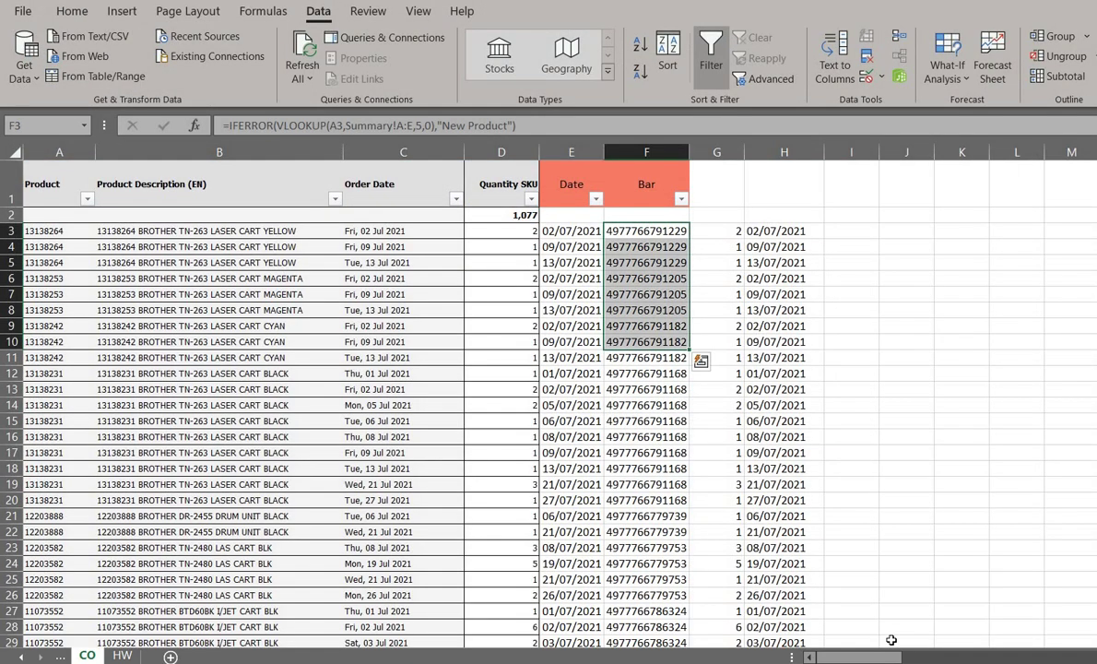
pyautogui.click(761, 230)
pyautogui.click(72, 11)
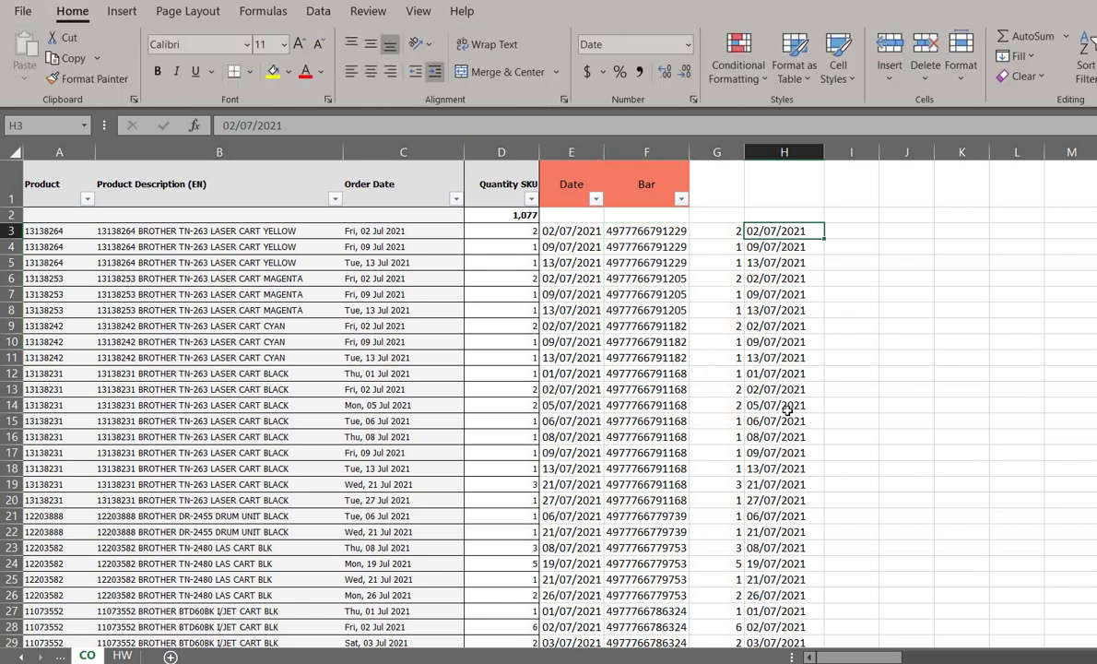
pyautogui.press('Down')
pyautogui.press('Down')
pyautogui.press('Down')
pyautogui.press('Down')
pyautogui.press('Down')
pyautogui.press('Down')
pyautogui.press('Down')
pyautogui.press('Down')
pyautogui.press('Up')
pyautogui.press('Up')
pyautogui.press('Up')
pyautogui.press('Up')
pyautogui.press('Up')
pyautogui.press('Up')
pyautogui.press('Up')
pyautogui.press('Up')
# Convert the dates in column H to text using Text to Columns, with Delimited data, no delimiters and the Text column format
pyautogui.click(783, 151)
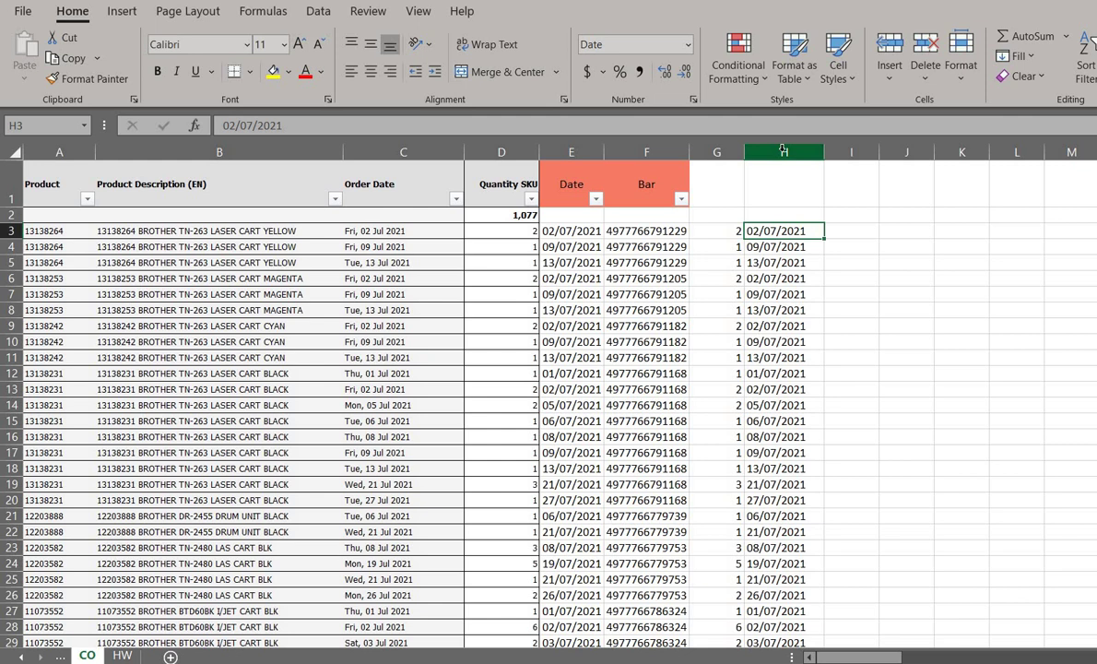
pyautogui.click(783, 151)
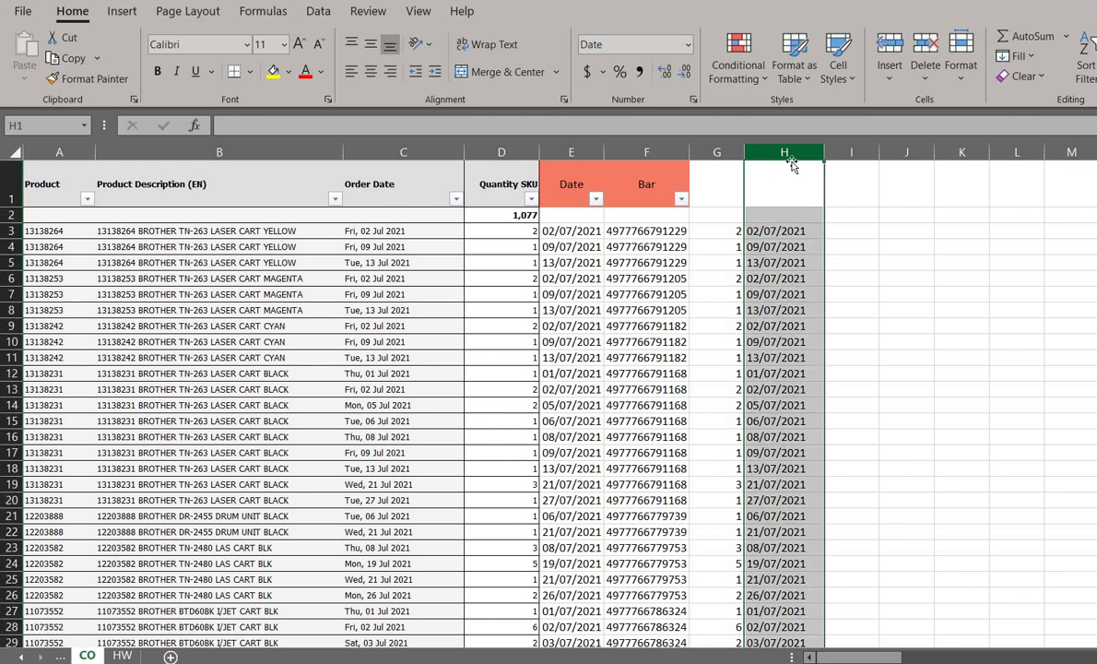
pyautogui.click(314, 11)
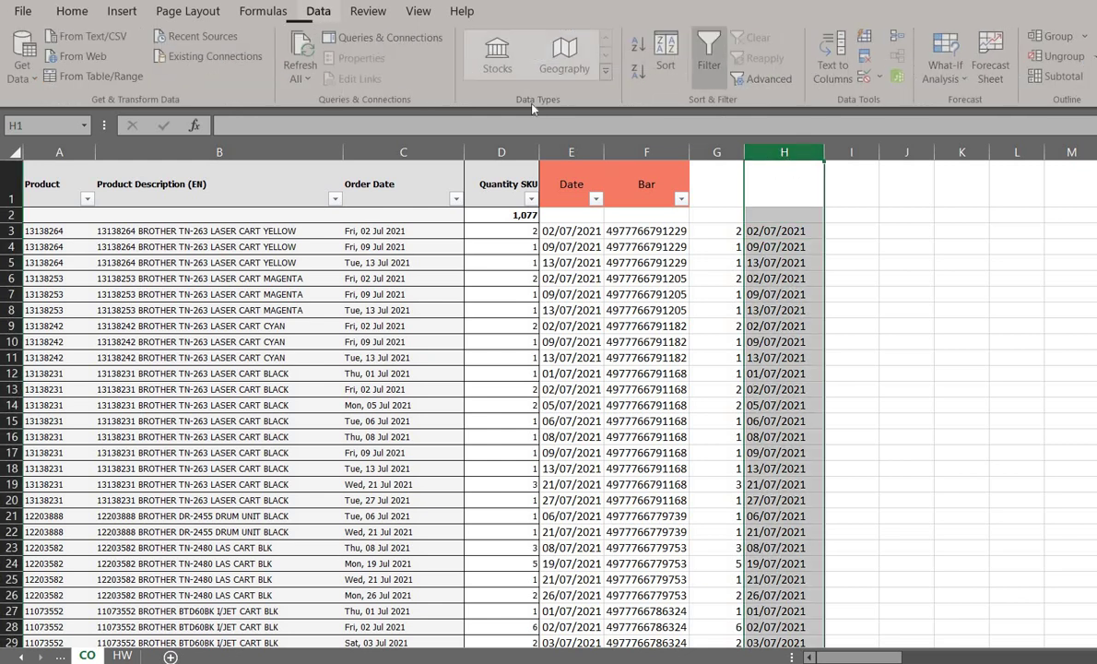
pyautogui.click(823, 74)
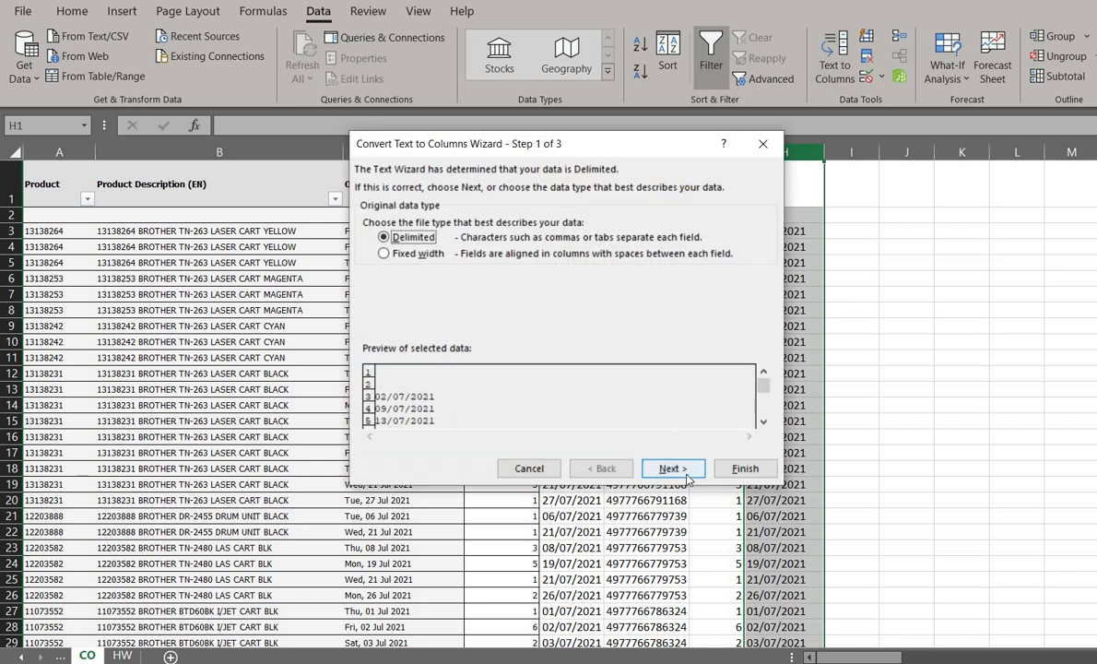
pyautogui.click(685, 472)
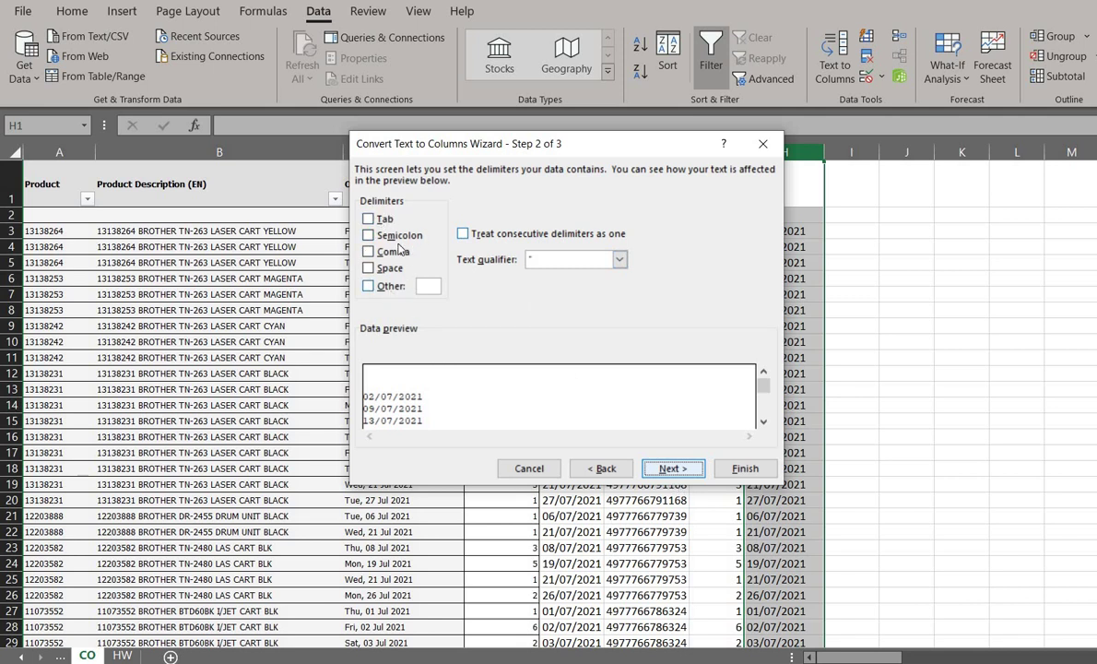
pyautogui.click(670, 469)
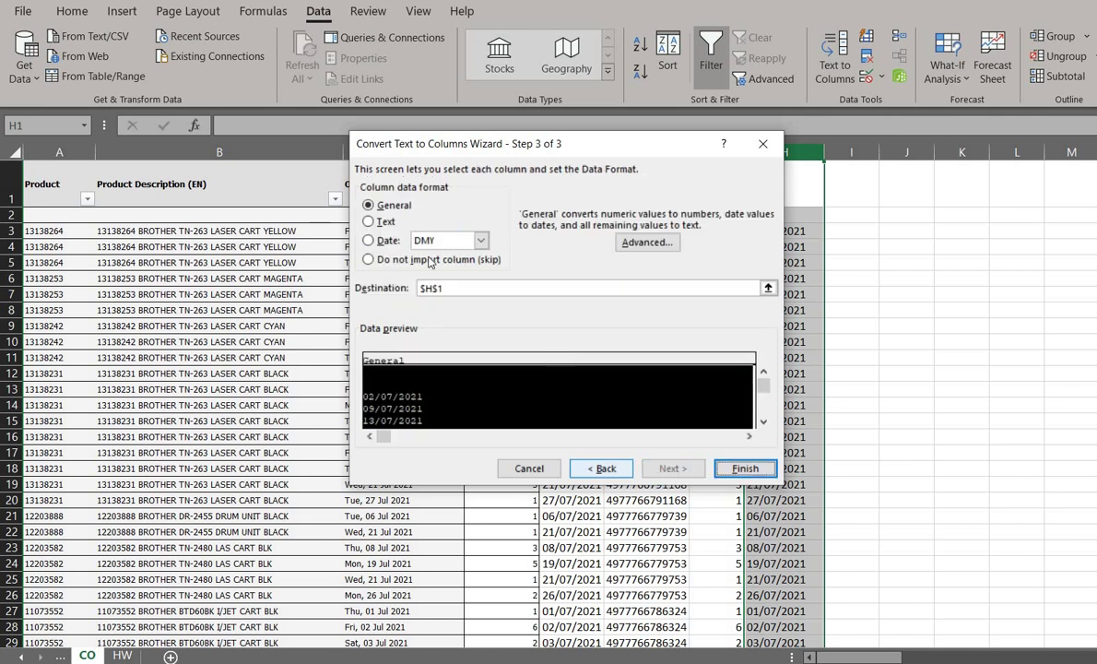
pyautogui.click(380, 223)
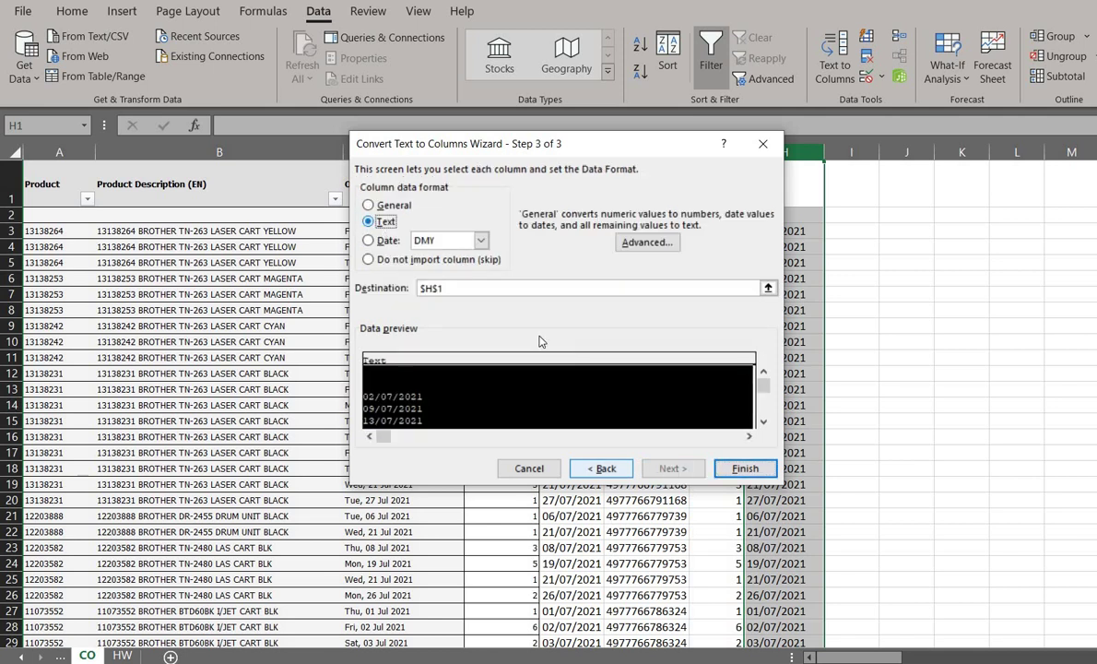
pyautogui.click(745, 468)
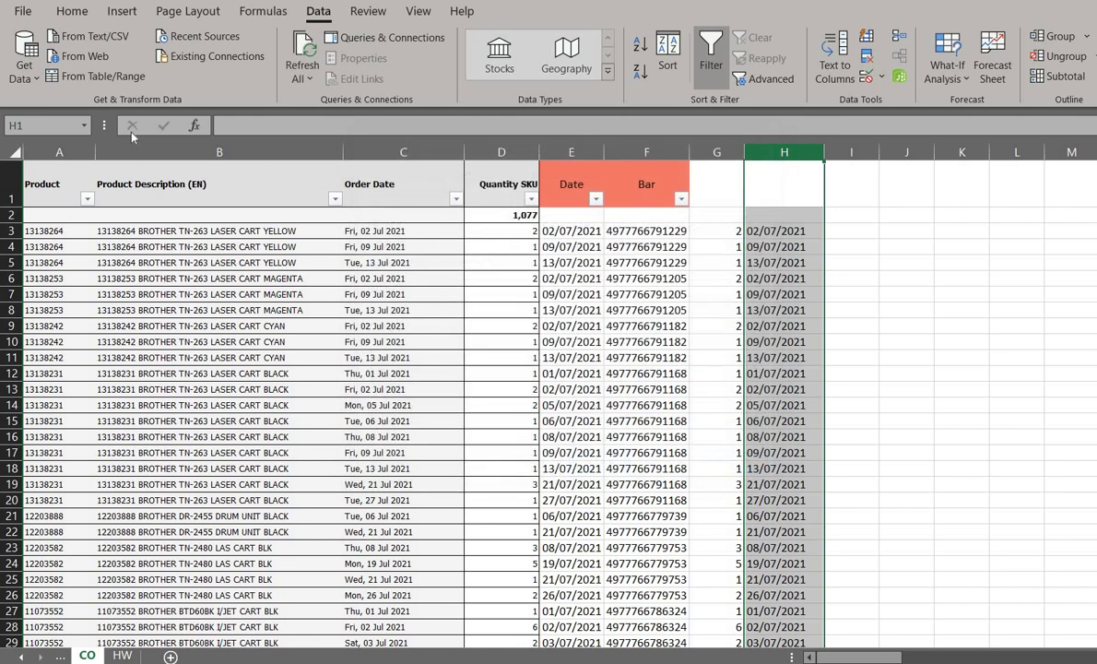
# Check the number format of the converted dates in H4 and H7
pyautogui.click(122, 11)
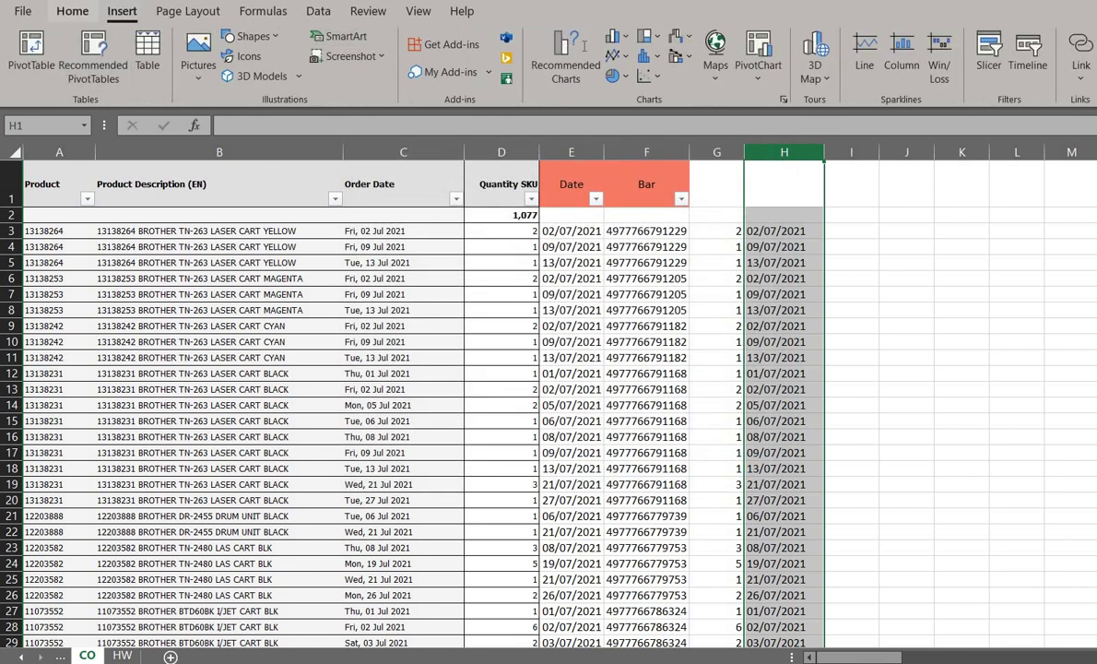
pyautogui.click(72, 11)
pyautogui.click(783, 246)
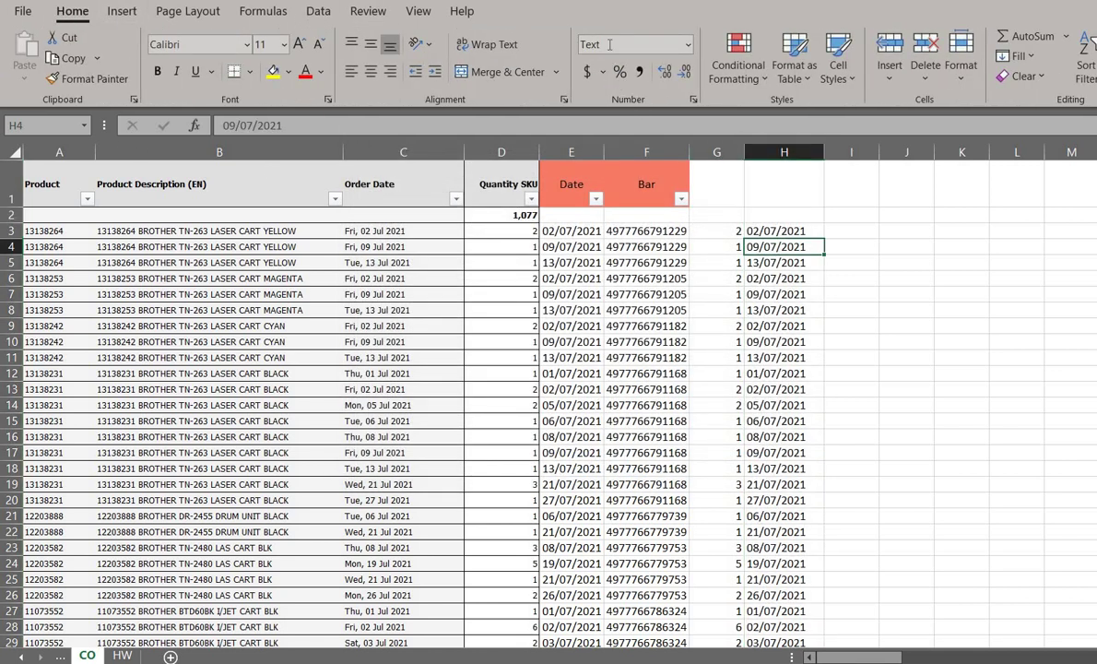
pyautogui.click(724, 310)
pyautogui.click(775, 294)
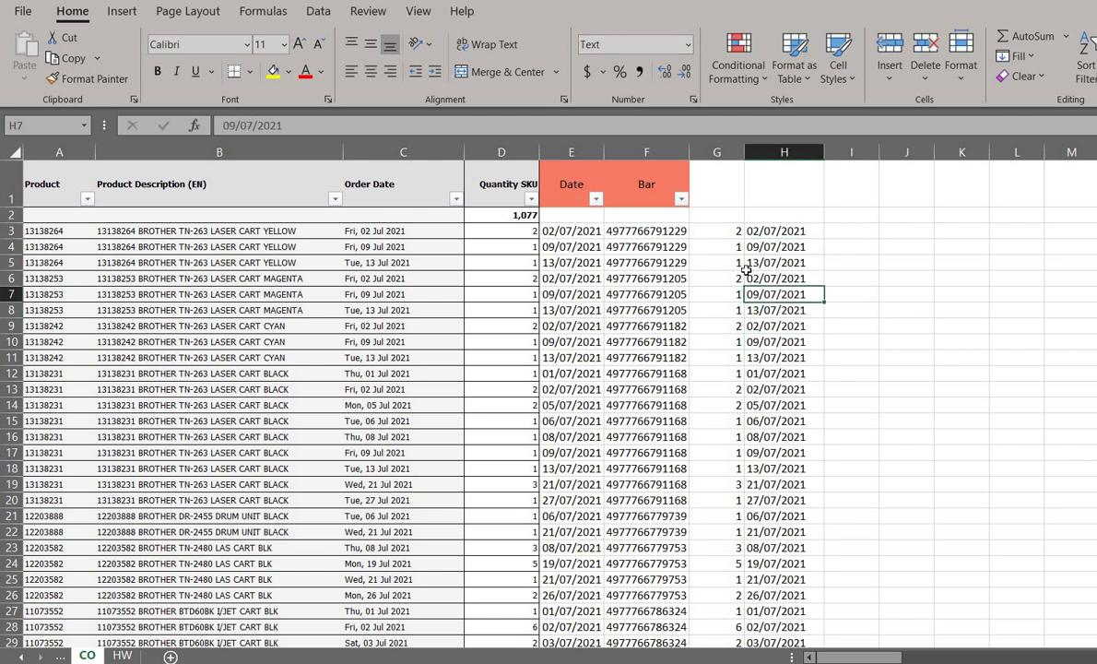
# Copy the dates in H3:H11 and paste them as values into D5:D13 of the template's Consume sheet
pyautogui.moveTo(786, 231); pyautogui.dragTo(784, 357)
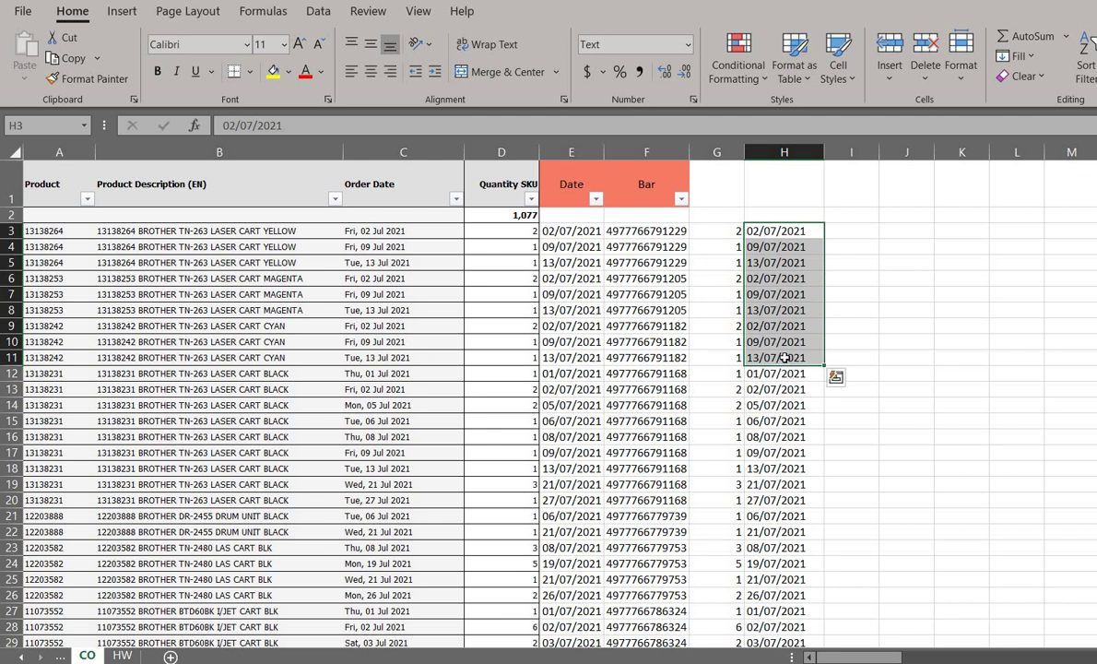
pyautogui.rightClick(783, 311)
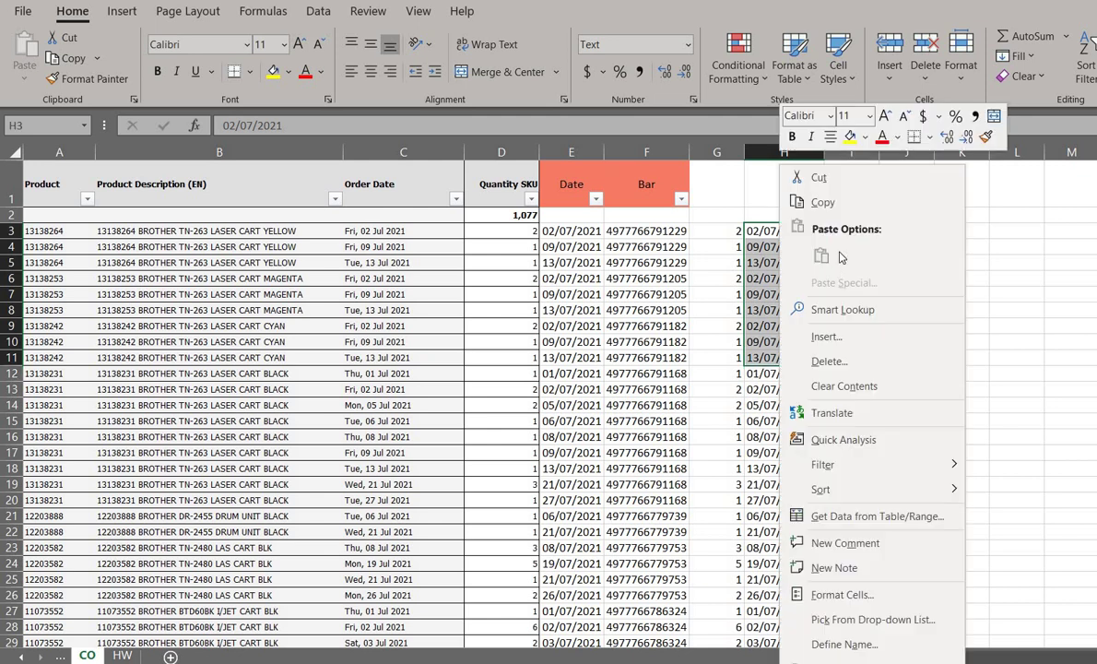
pyautogui.click(824, 203)
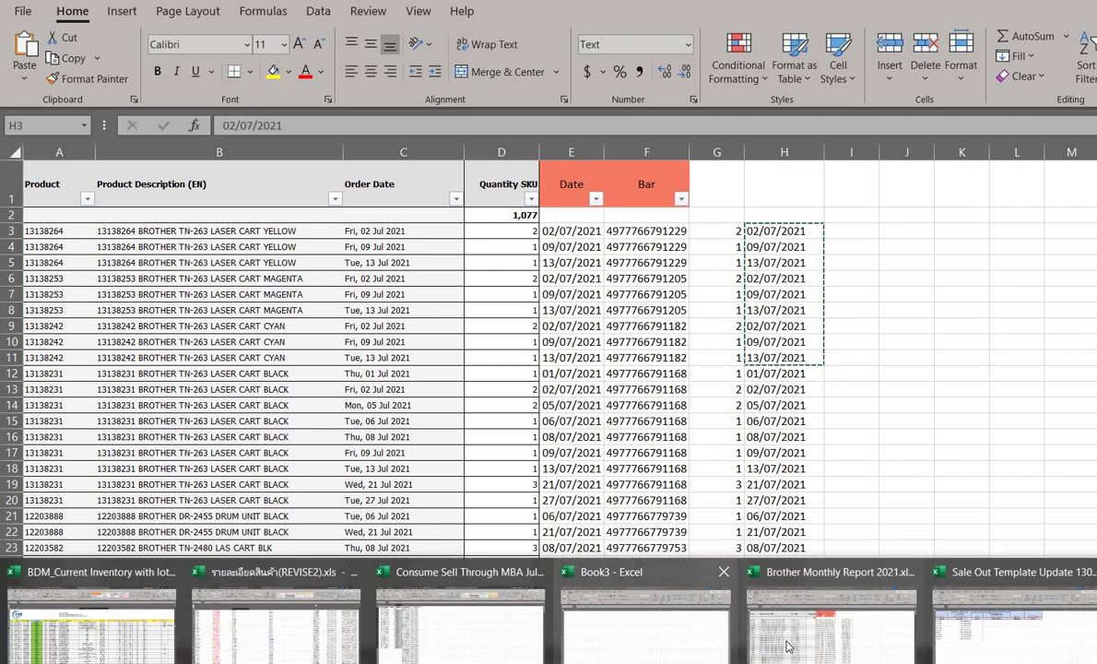
pyautogui.click(789, 647)
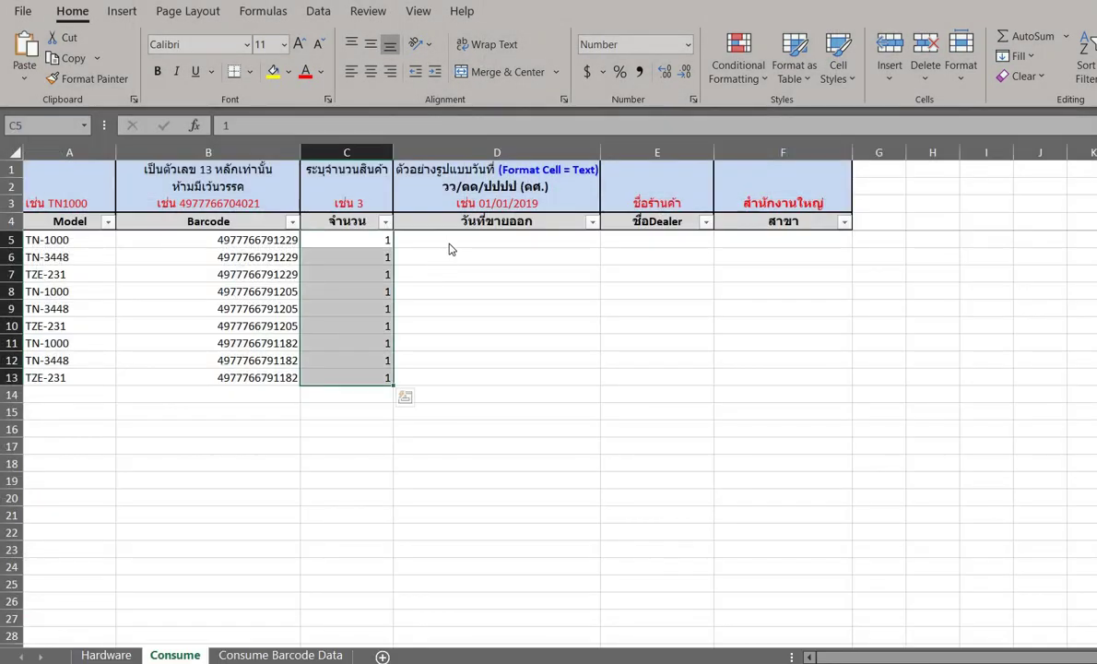
pyautogui.rightClick(451, 245)
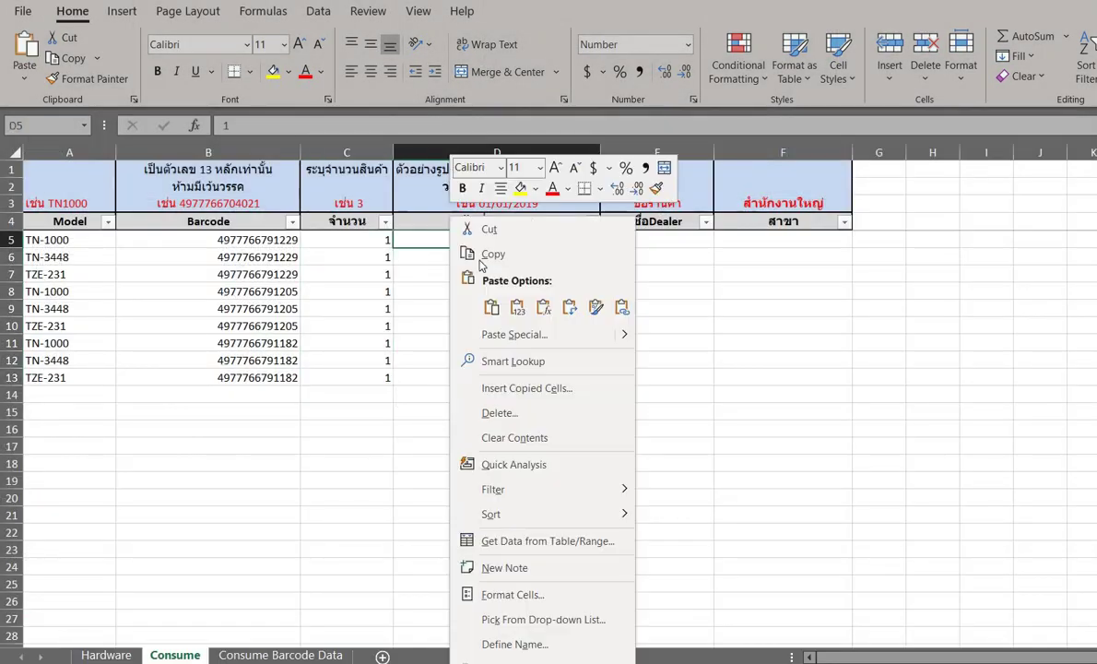
pyautogui.click(518, 310)
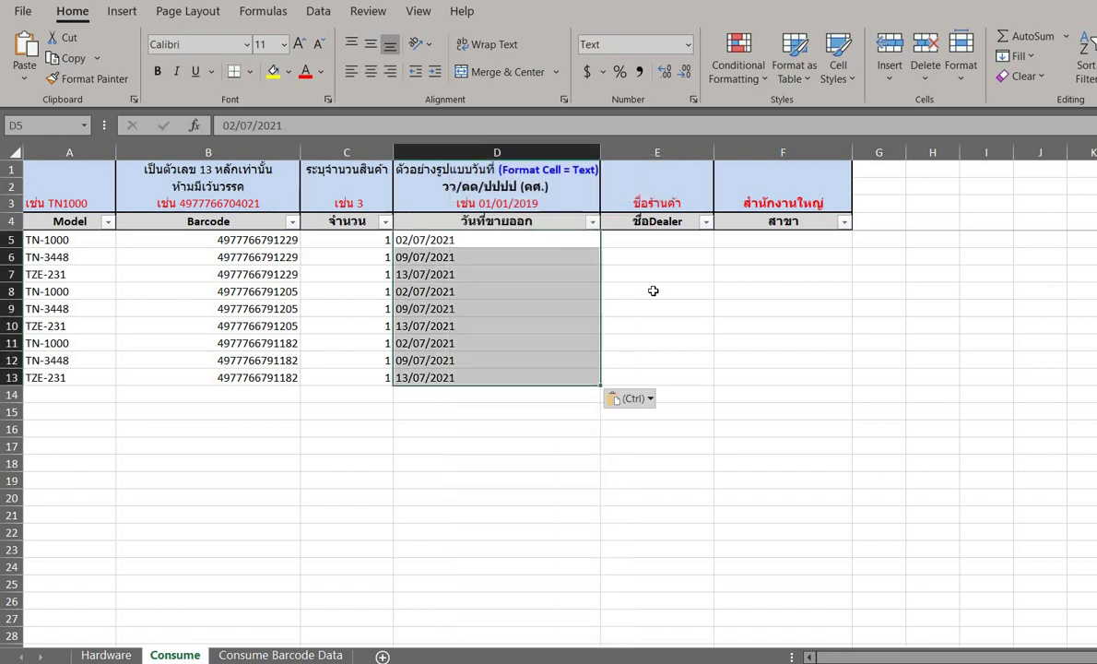
# Enter the dealer name ABC in E5 and the branch สำนักงานใหญ่ in F5
pyautogui.click(634, 242)
pyautogui.write('A')
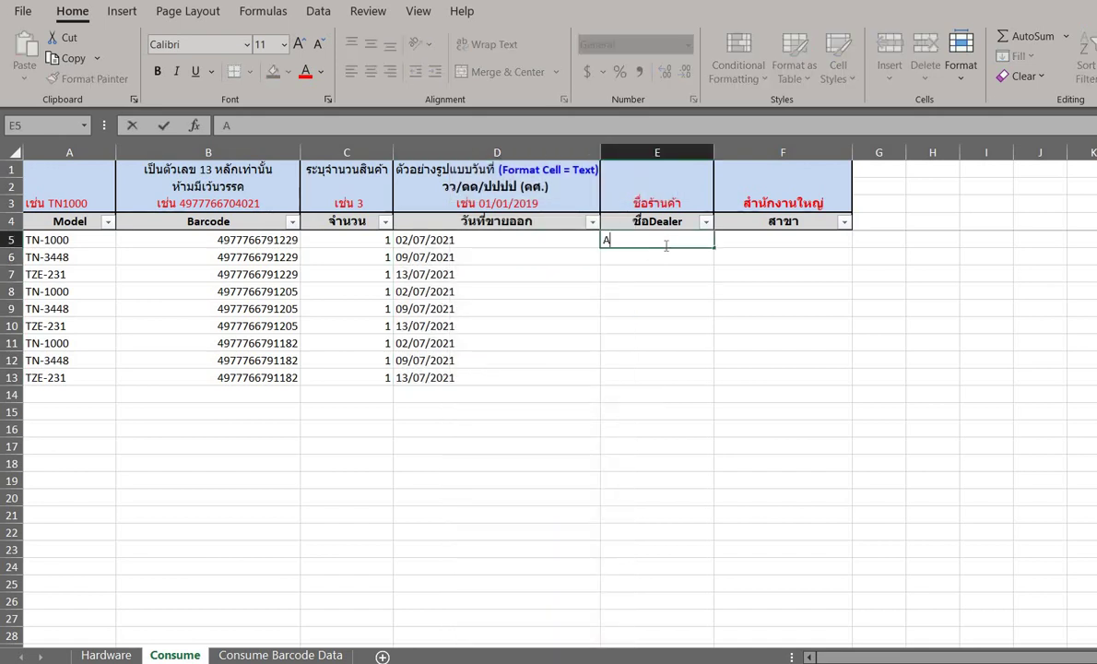
pyautogui.write('BC')
pyautogui.press('Tab')
pyautogui.press('Tab')
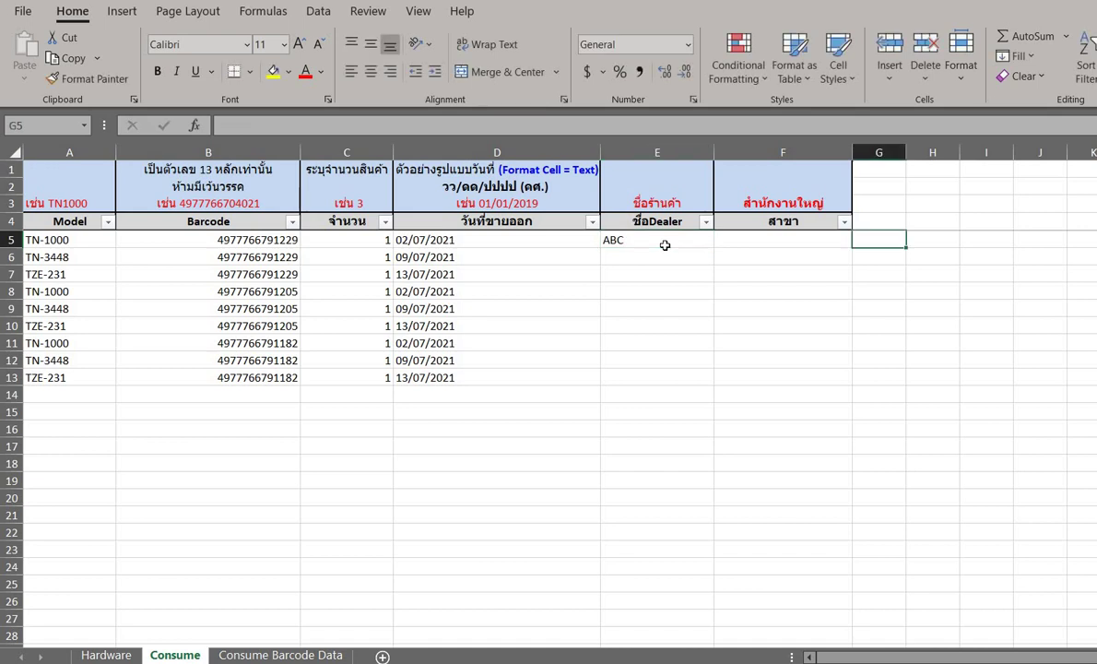
pyautogui.press('Left')
pyautogui.write('ส')
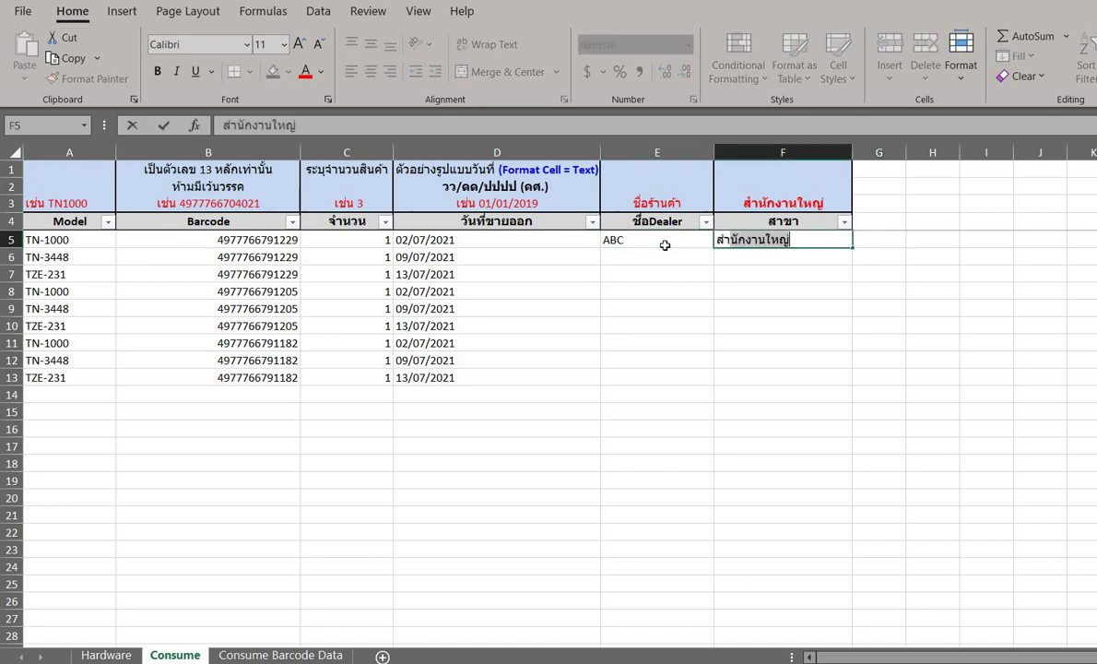
pyautogui.press('Return')
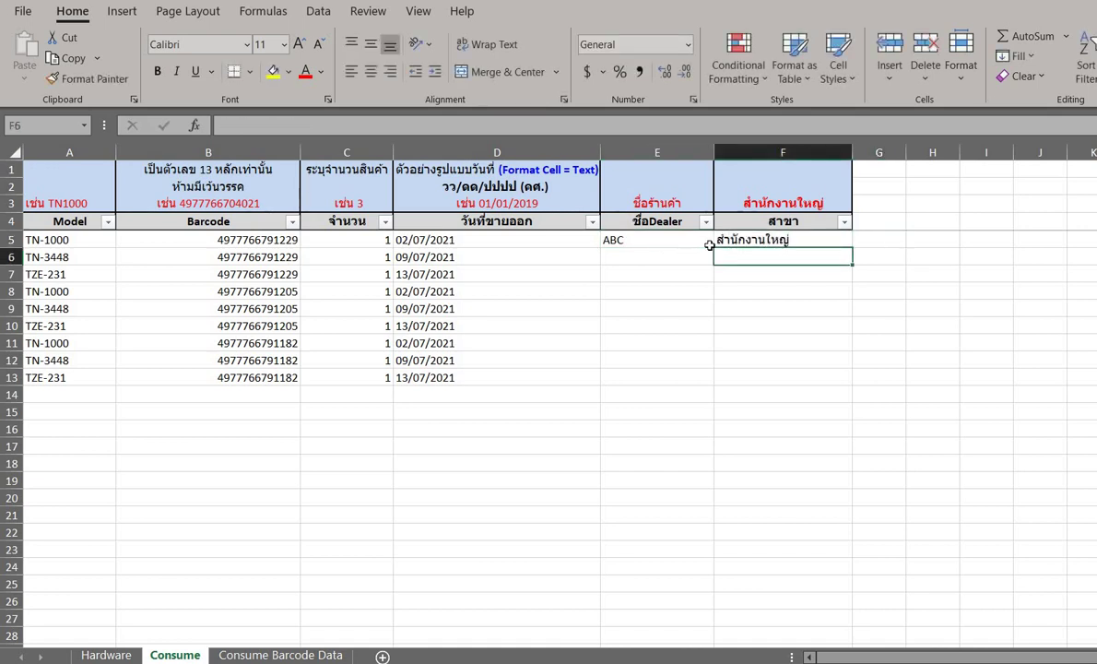
# Copy the dealer and branch entries in E5:F5 down into E6:F13
pyautogui.moveTo(709, 244); pyautogui.dragTo(683, 372)
pyautogui.hotkey('ctrl', 'c')
pyautogui.hotkey('ctrl', 'v')
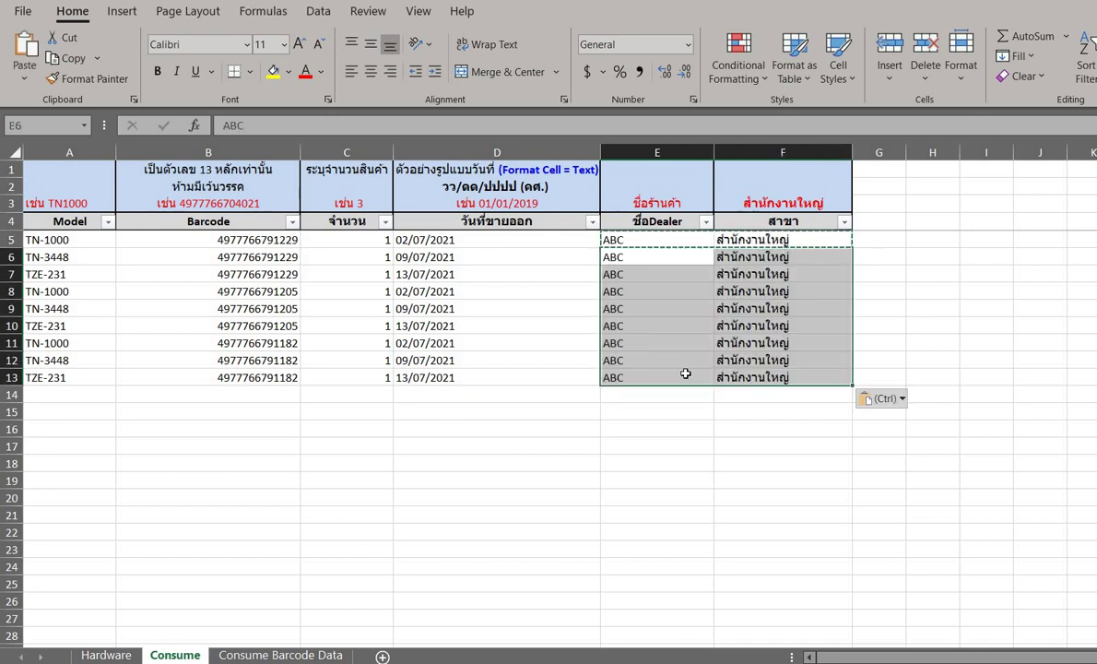